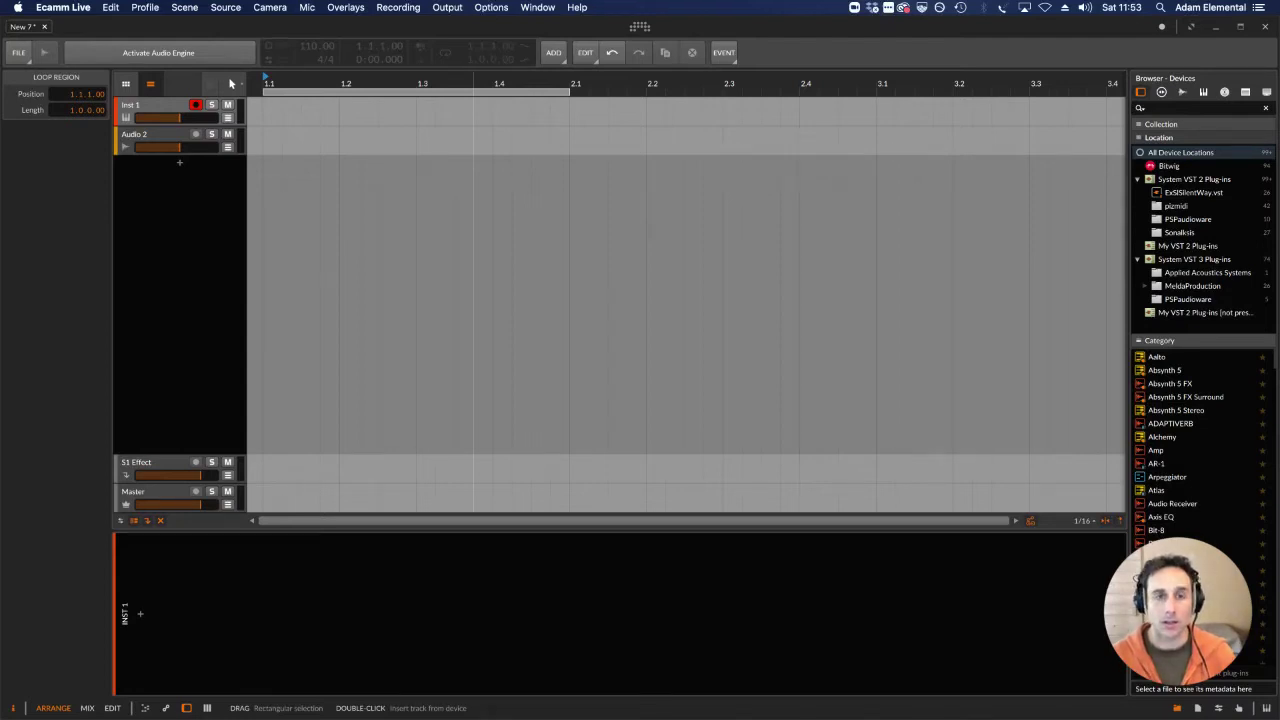
Step: Activate Bitwig's audio engine and select the Inst 1 instrument track
{"action": "key", "text": "super+Tab"}
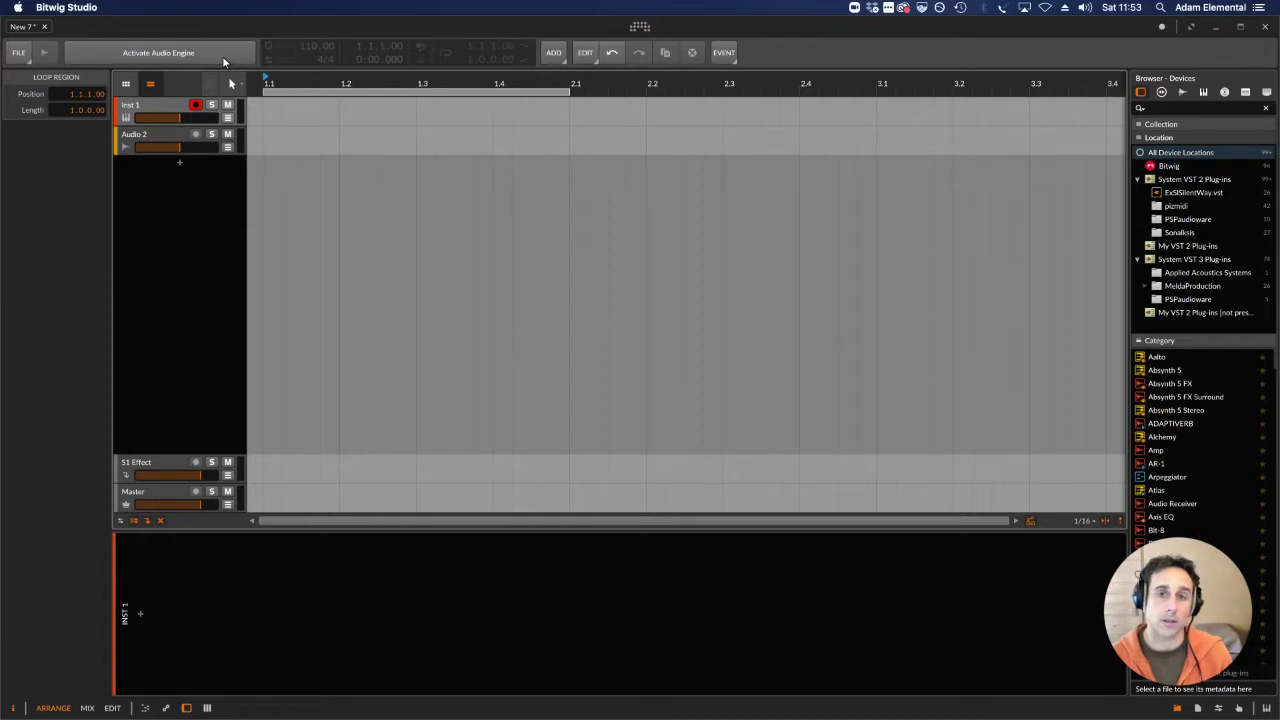
{"action": "left_click", "coordinate": [224, 60]}
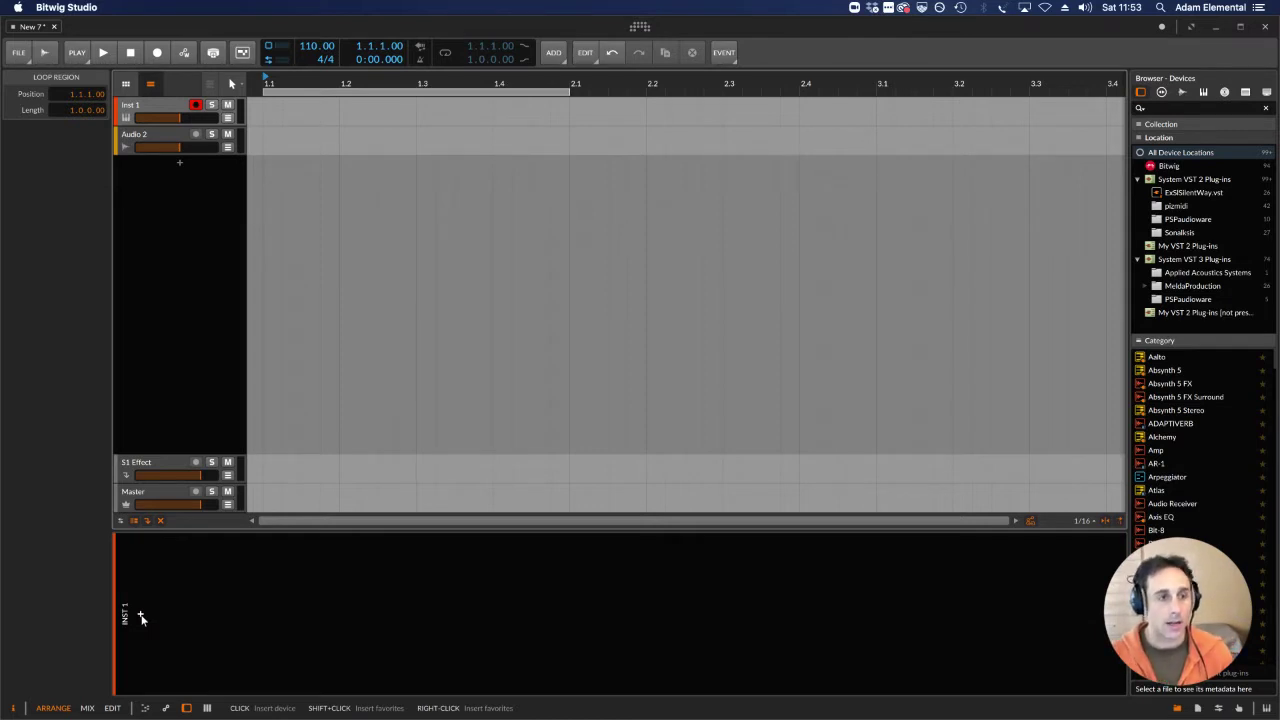
{"action": "left_click", "coordinate": [172, 112]}
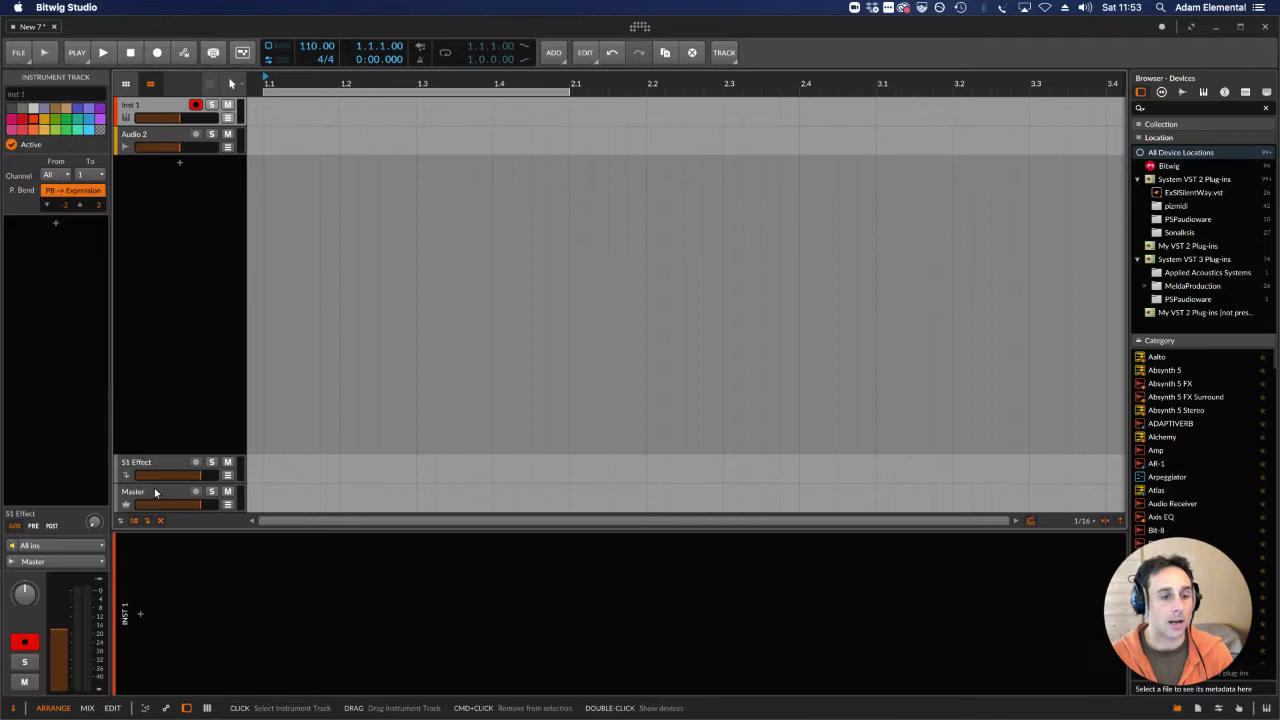
Step: Search the device browser for 'entonal', show redundant plug-ins, and pick Entonal Studio
{"action": "left_click", "coordinate": [138, 617]}
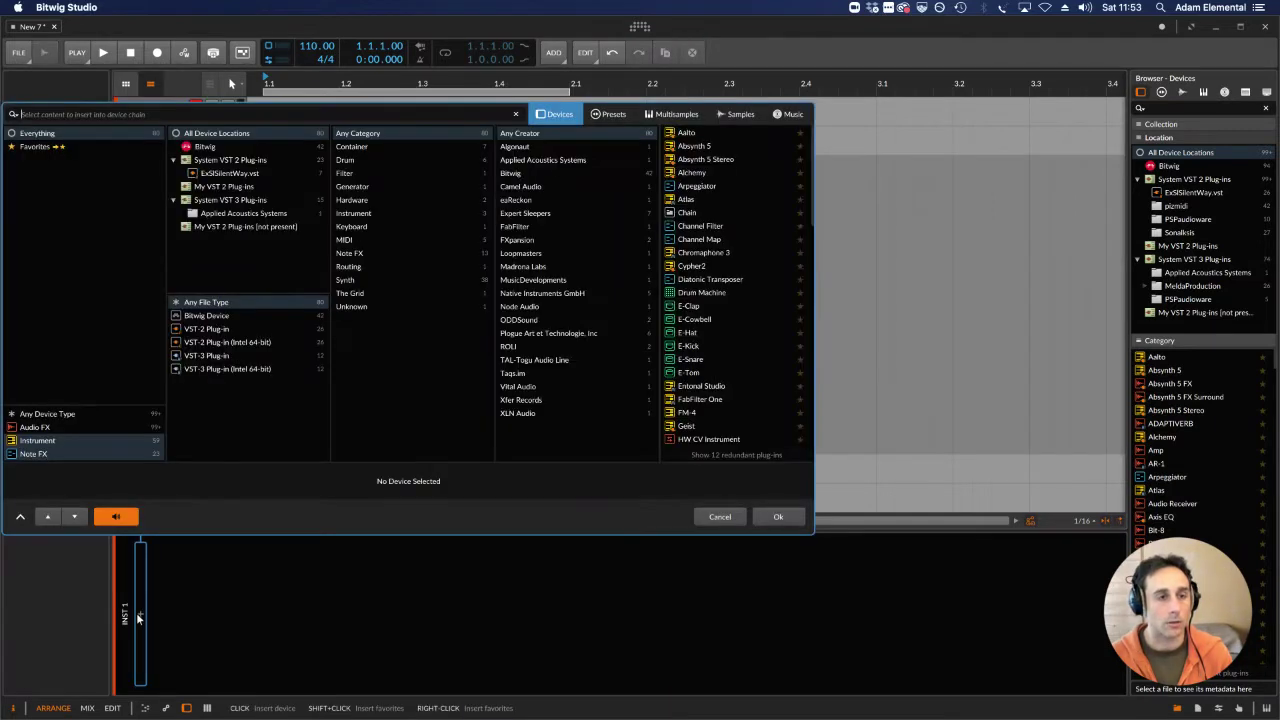
{"action": "type", "text": "entonal"}
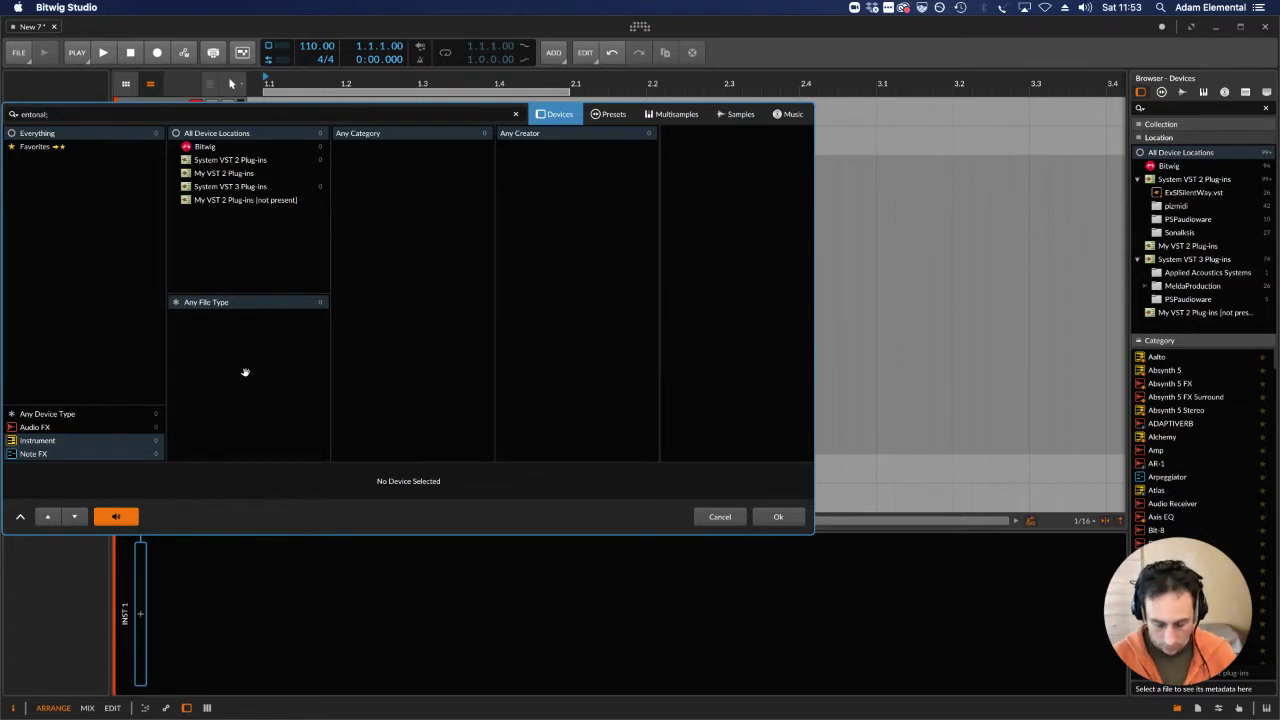
{"action": "key", "text": "BackSpace"}
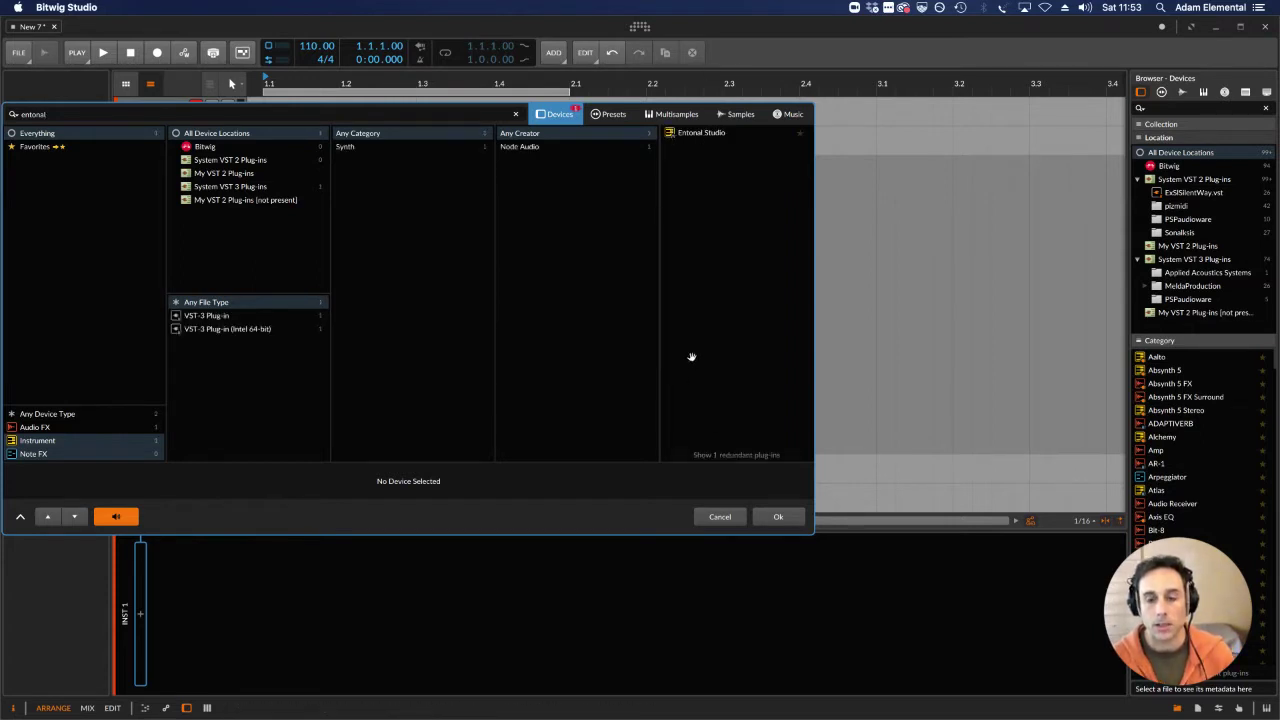
{"action": "left_click", "coordinate": [714, 456]}
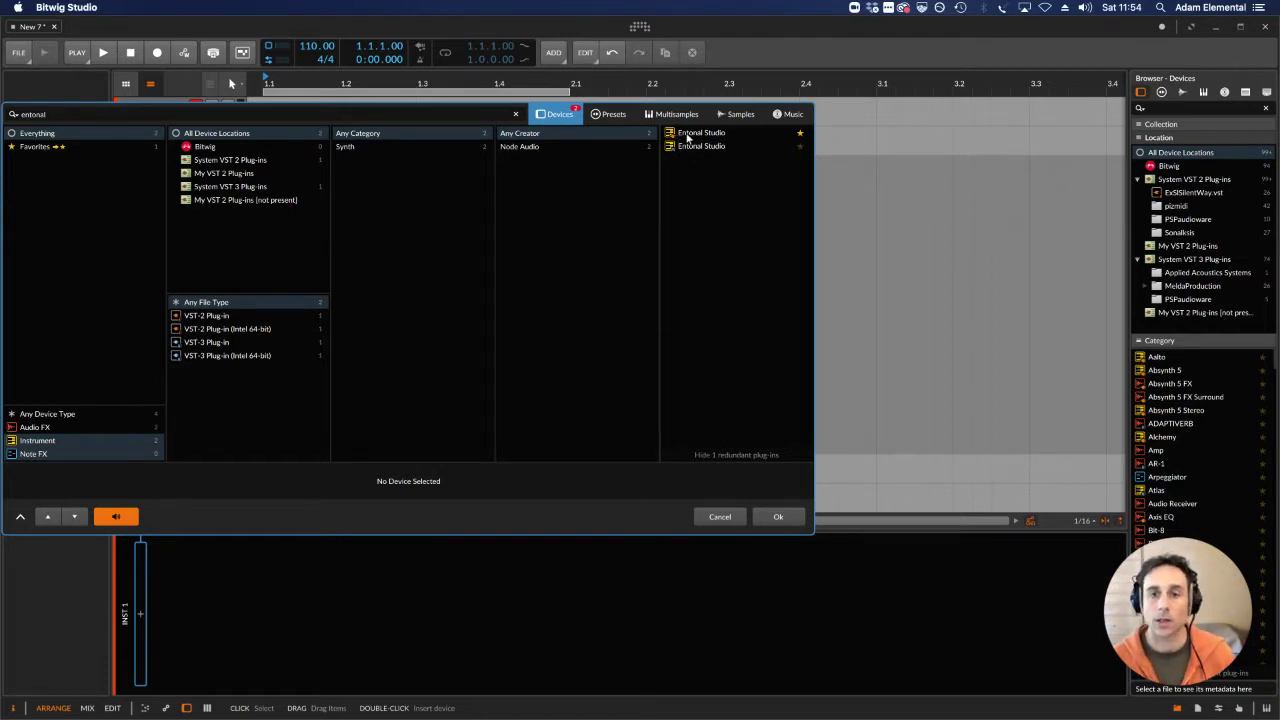
{"action": "left_click", "coordinate": [688, 134]}
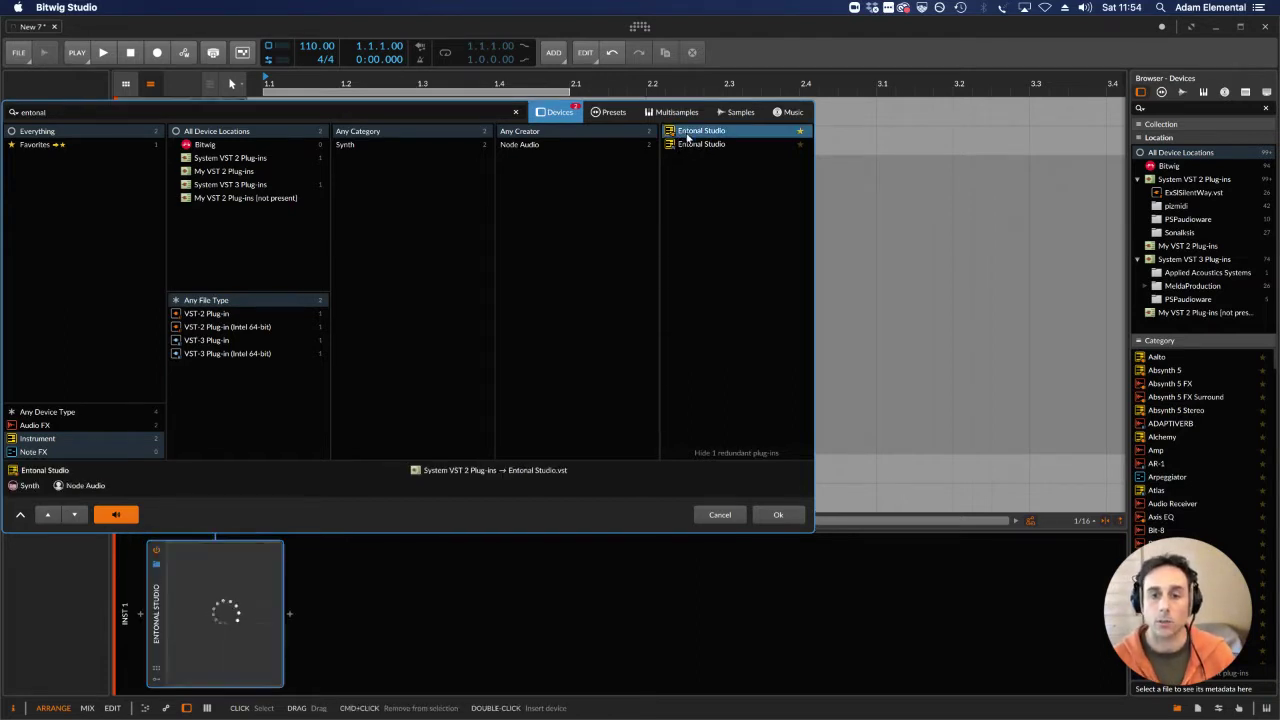
Step: Confirm loading Entonal Studio onto the track and move its window aside
{"action": "left_click", "coordinate": [779, 516]}
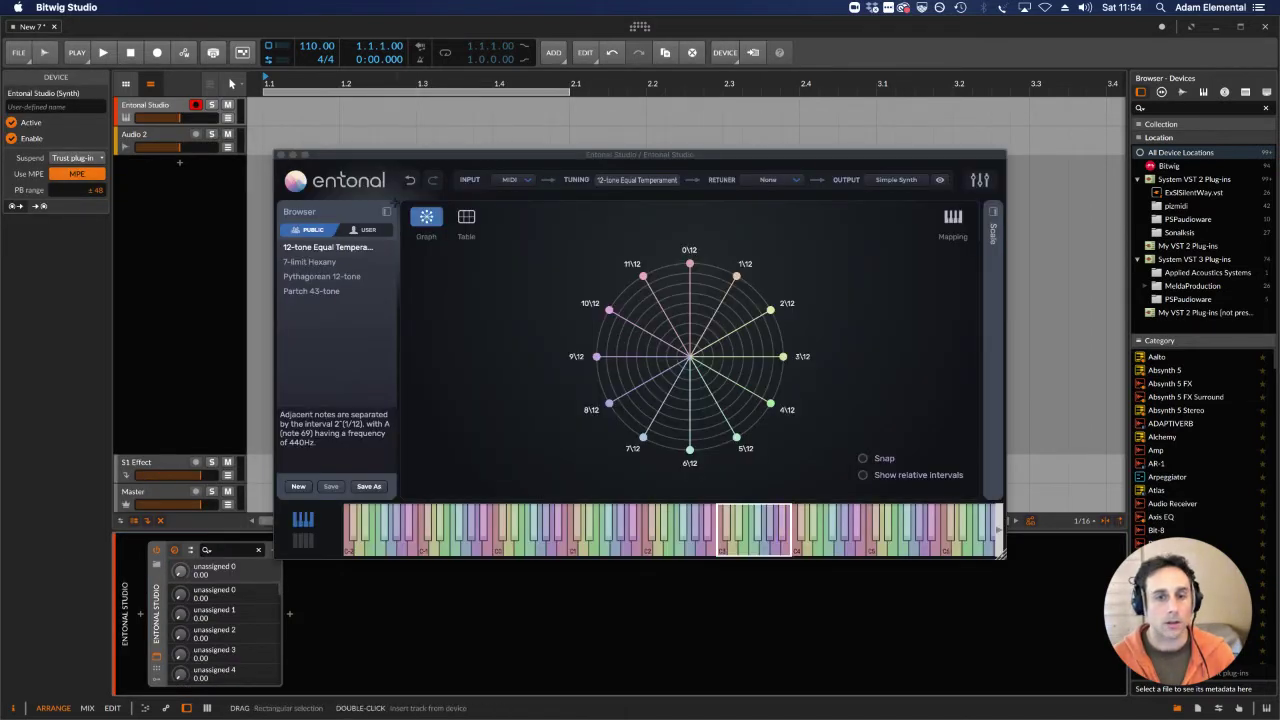
{"action": "left_click_drag", "start_coordinate": [469, 153], "coordinate": [511, 162]}
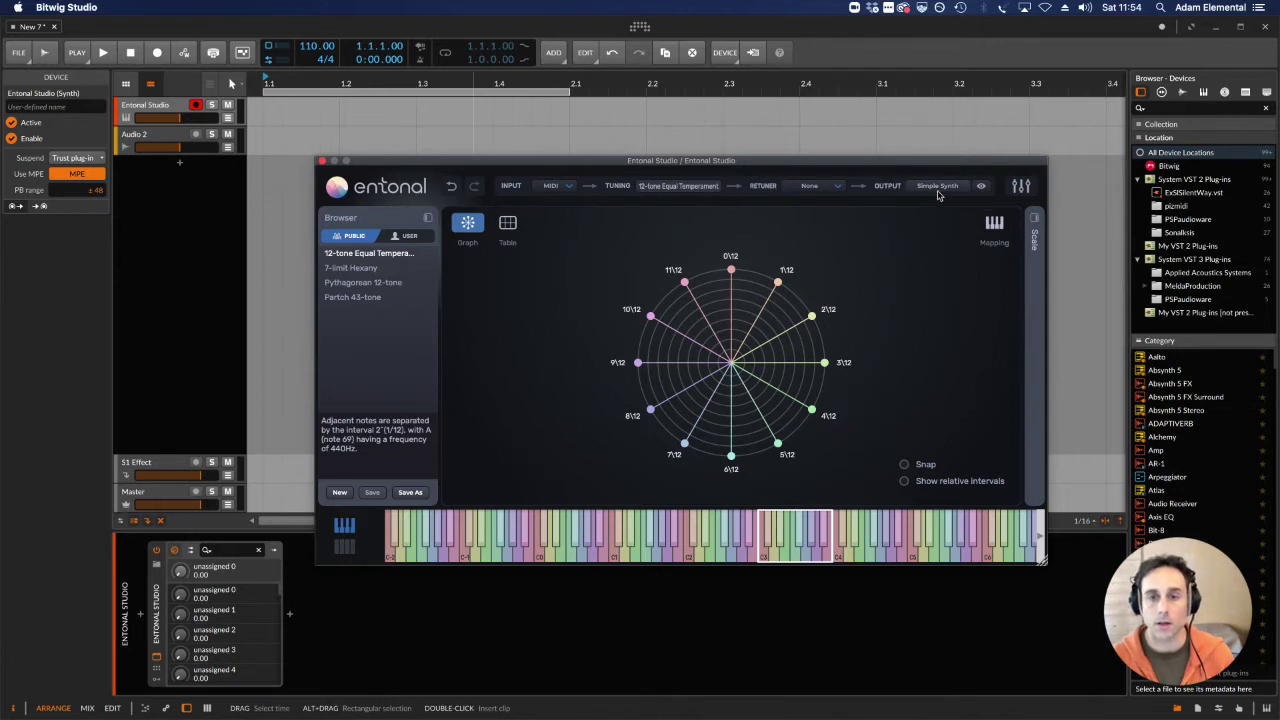
{"action": "left_click", "coordinate": [172, 614]}
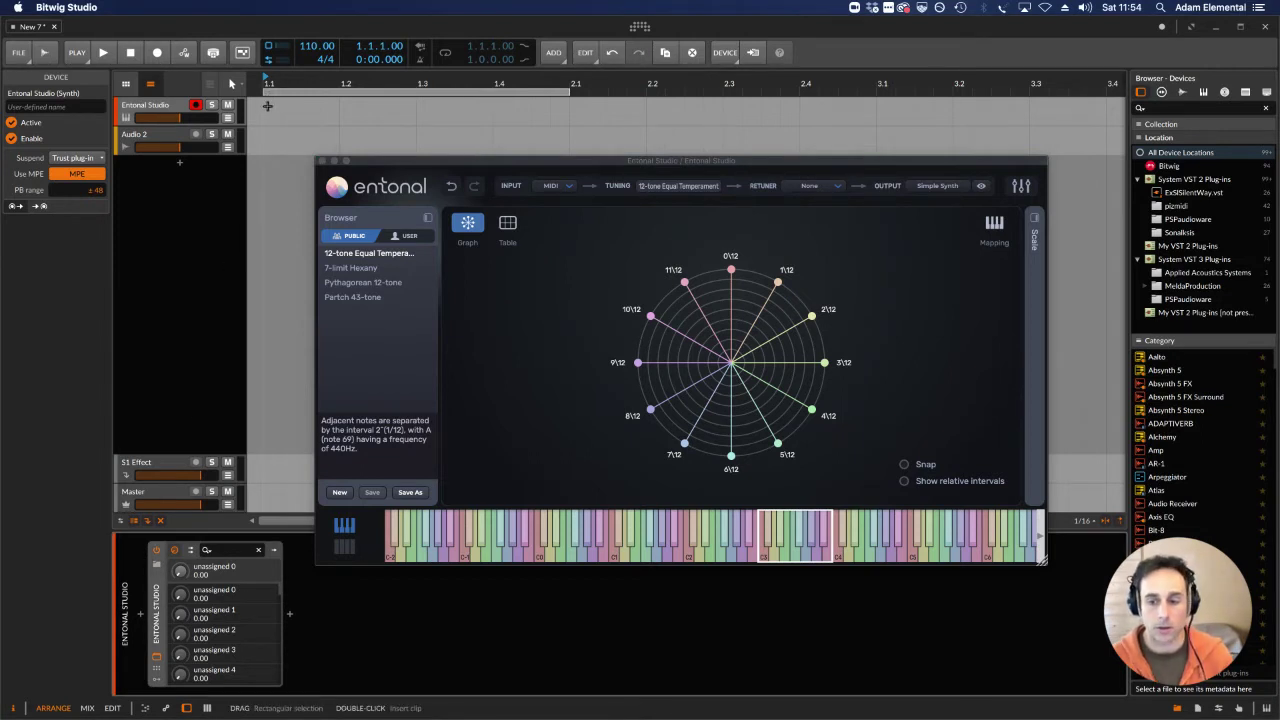
Step: Create the one-bar Entonal Studio #1 clip at bar 1 and open its notes in the editor
{"action": "double_click", "coordinate": [267, 105]}
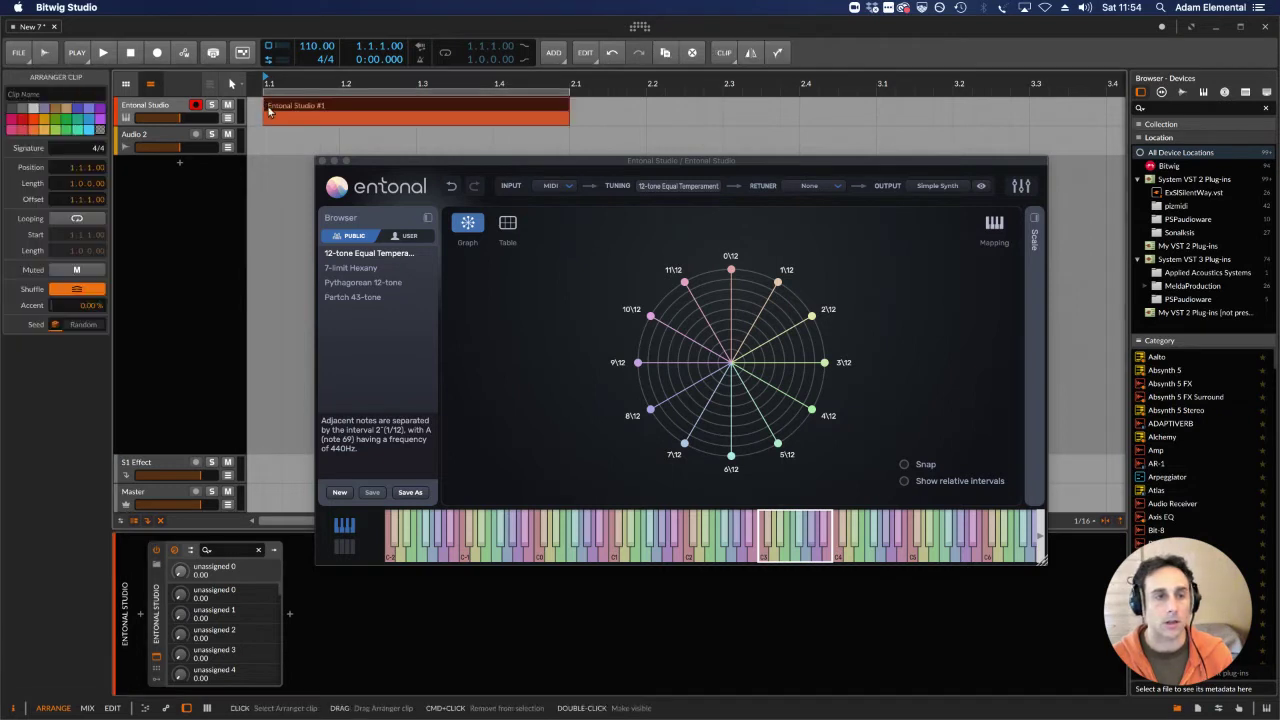
{"action": "left_click_drag", "start_coordinate": [506, 164], "coordinate": [701, 191]}
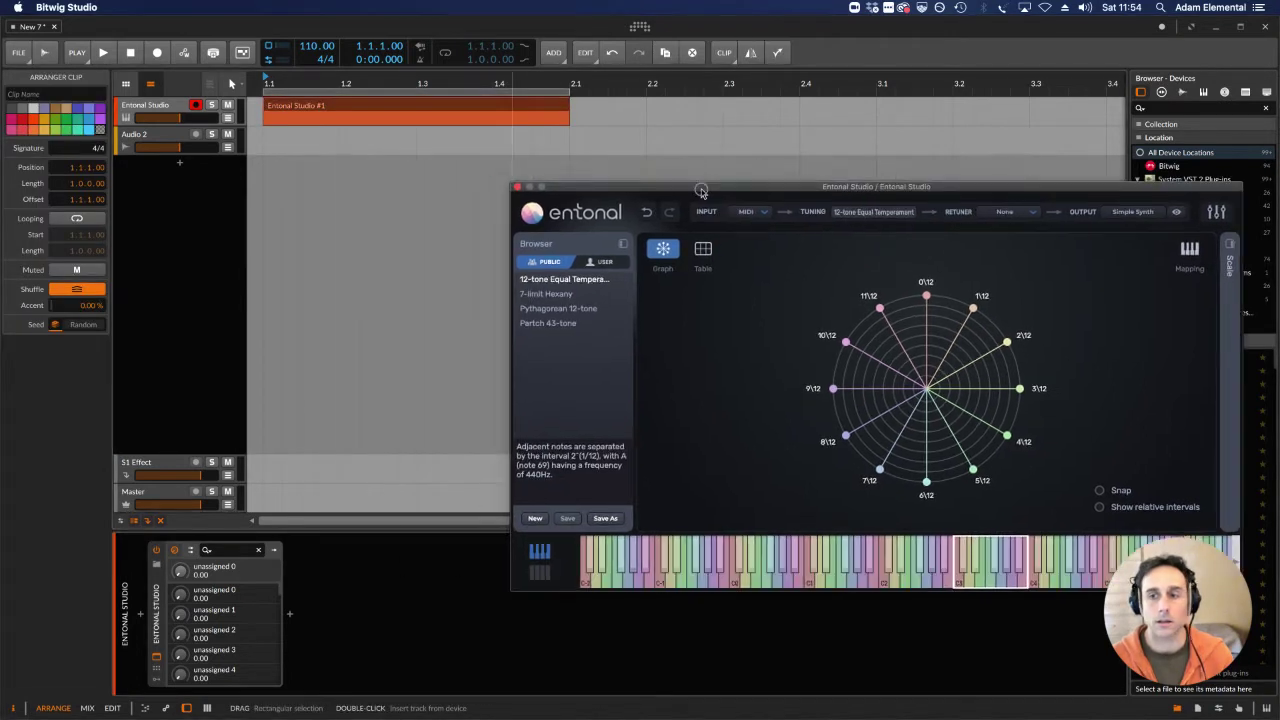
{"action": "left_click", "coordinate": [440, 140]}
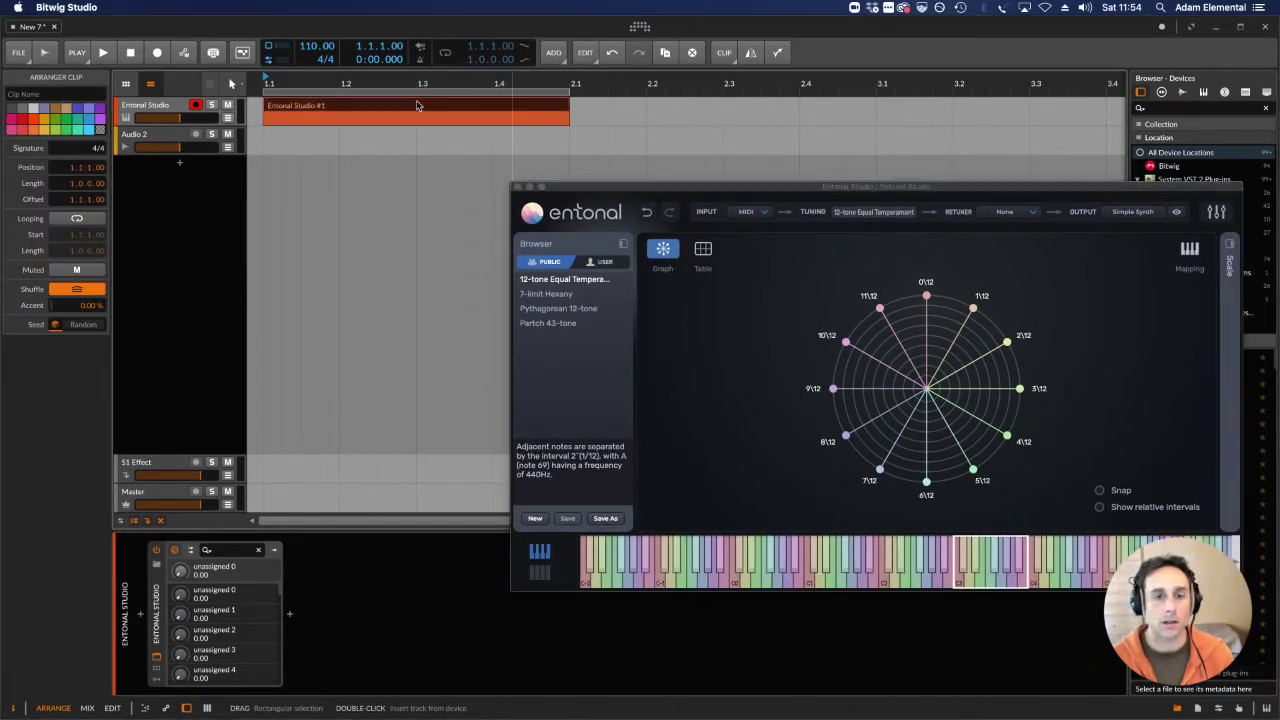
Step: Enlarge the note editor and draw C3, C#3, D#3, F3, D3, F#3 and D3 sixteenth notes
{"action": "left_click", "coordinate": [517, 188]}
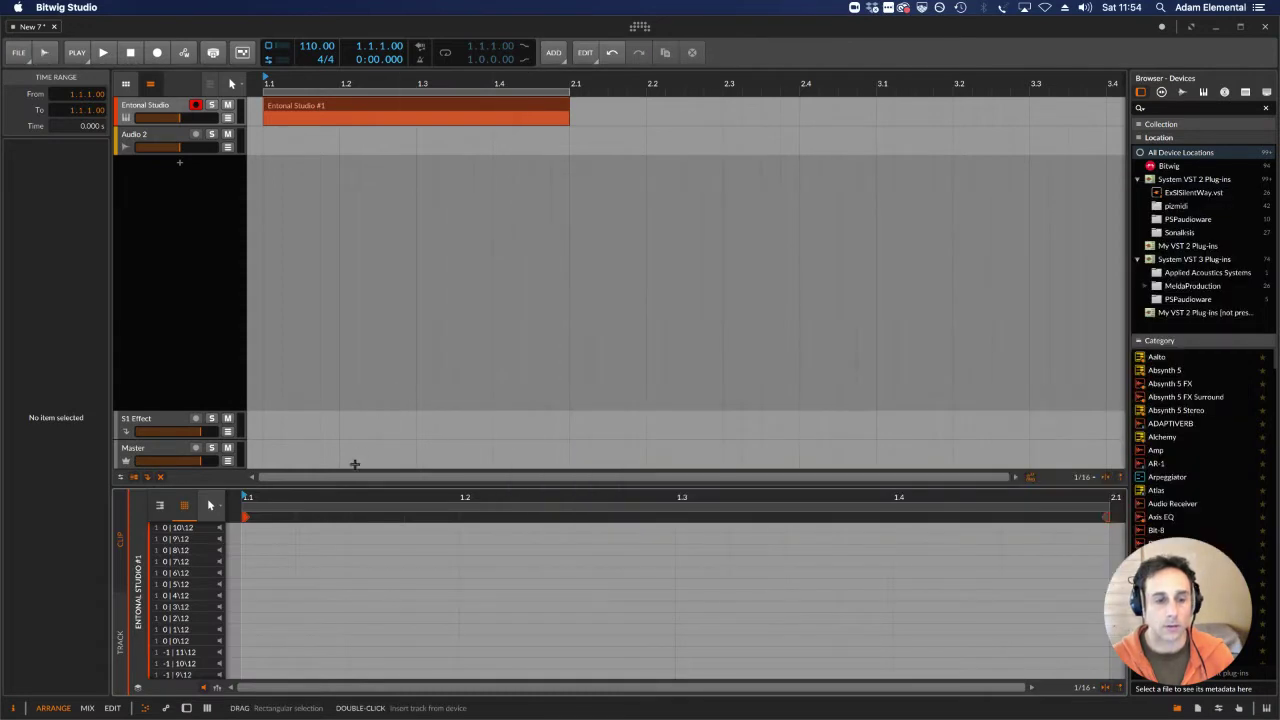
{"action": "left_click_drag", "start_coordinate": [356, 478], "coordinate": [357, 385]}
{"action": "scroll", "coordinate": [194, 486], "scroll_direction": "up", "scroll_amount": 3}
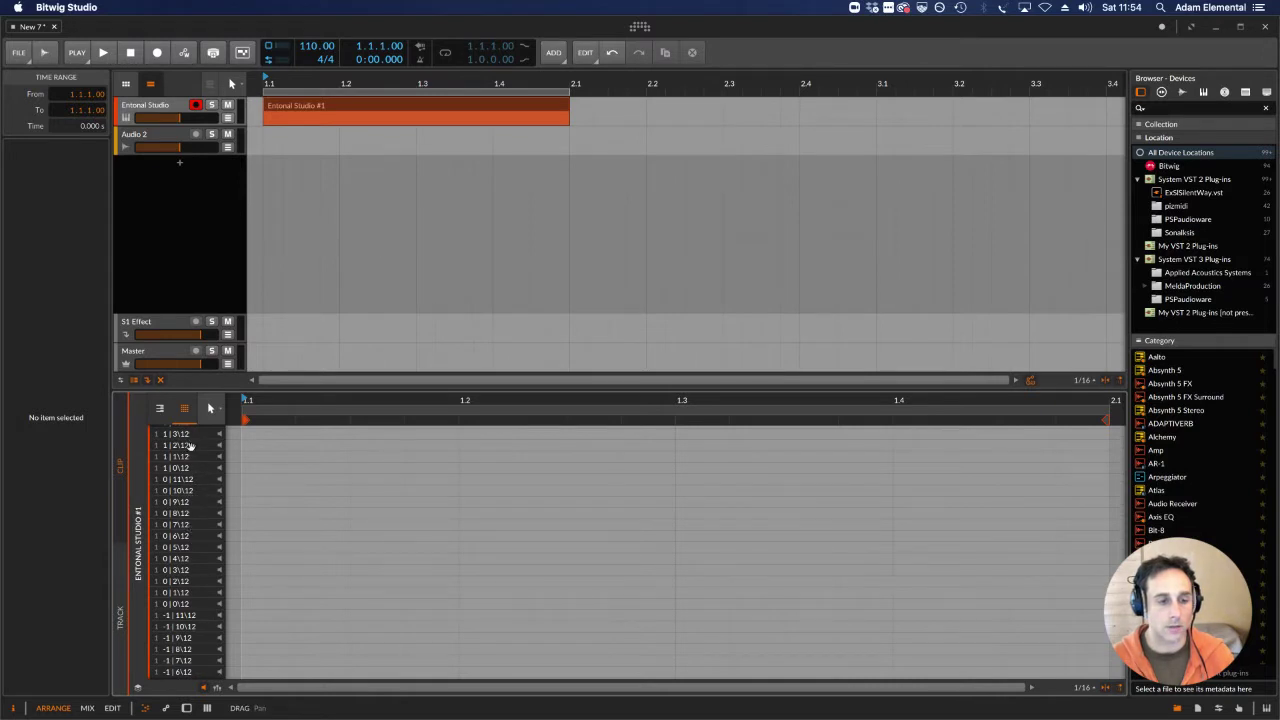
{"action": "double_click", "coordinate": [251, 603]}
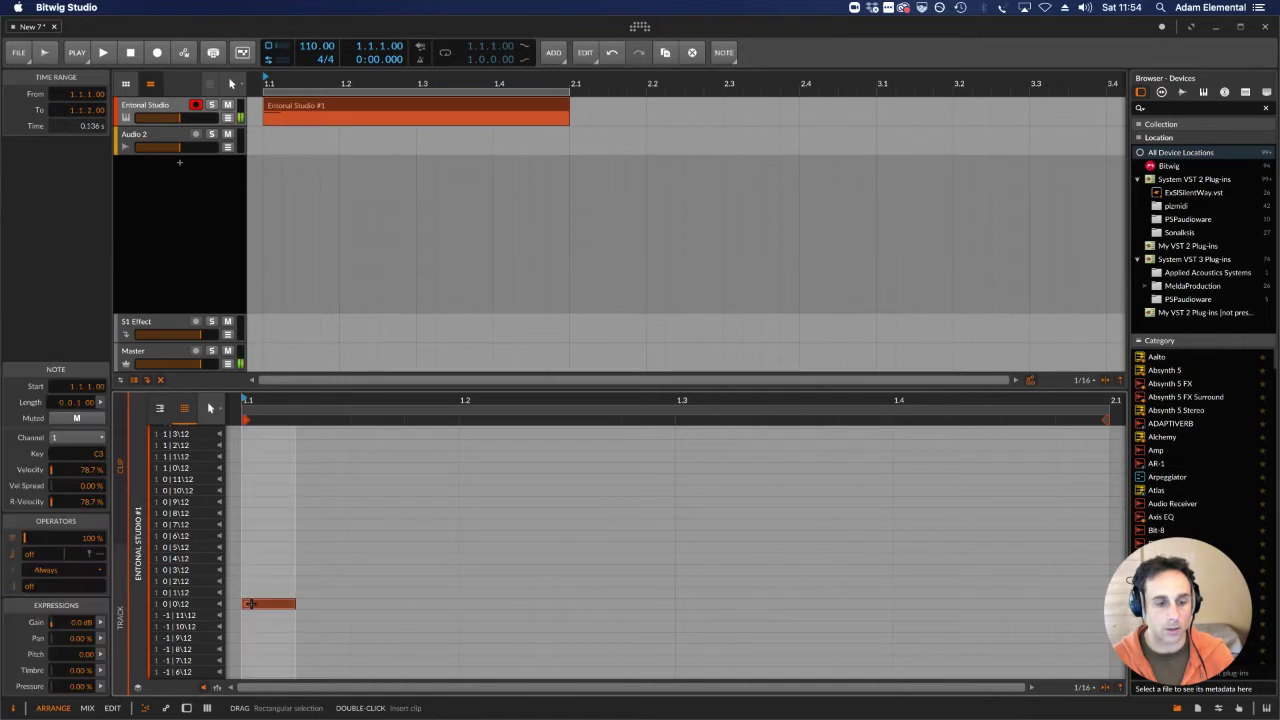
{"action": "double_click", "coordinate": [331, 592]}
{"action": "left_click", "coordinate": [371, 568]}
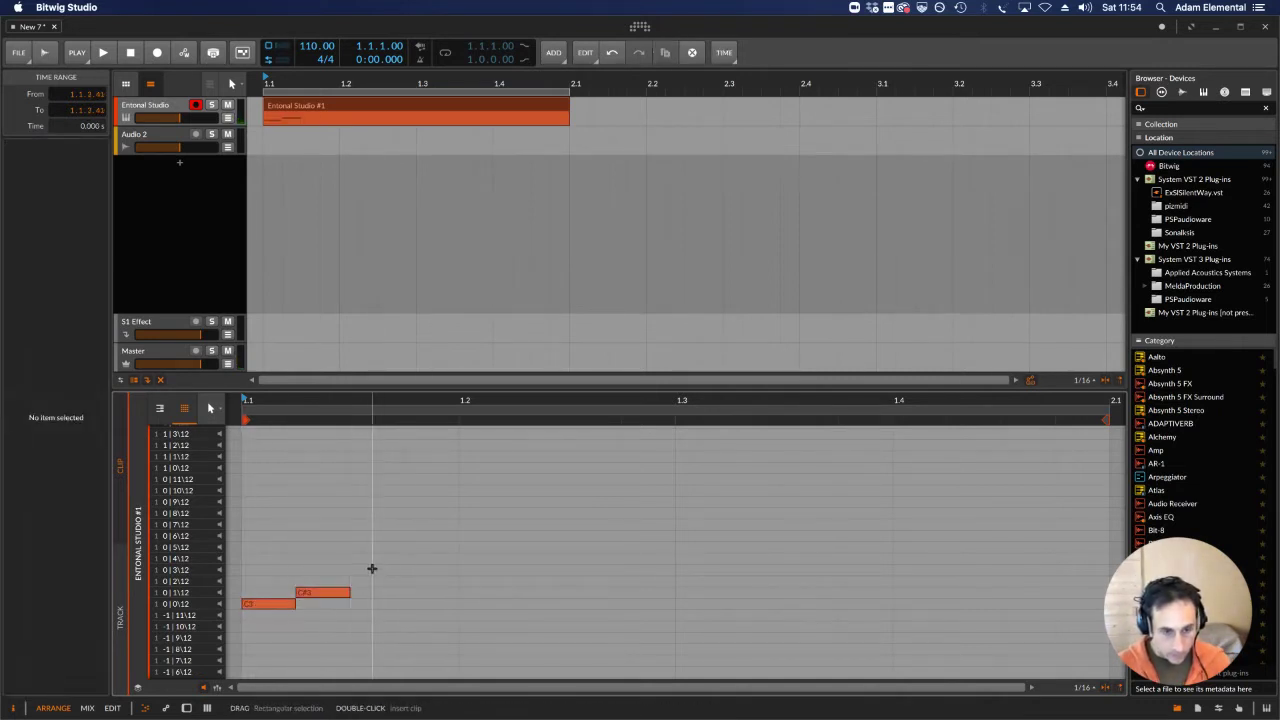
{"action": "double_click", "coordinate": [371, 568]}
{"action": "double_click", "coordinate": [423, 546]}
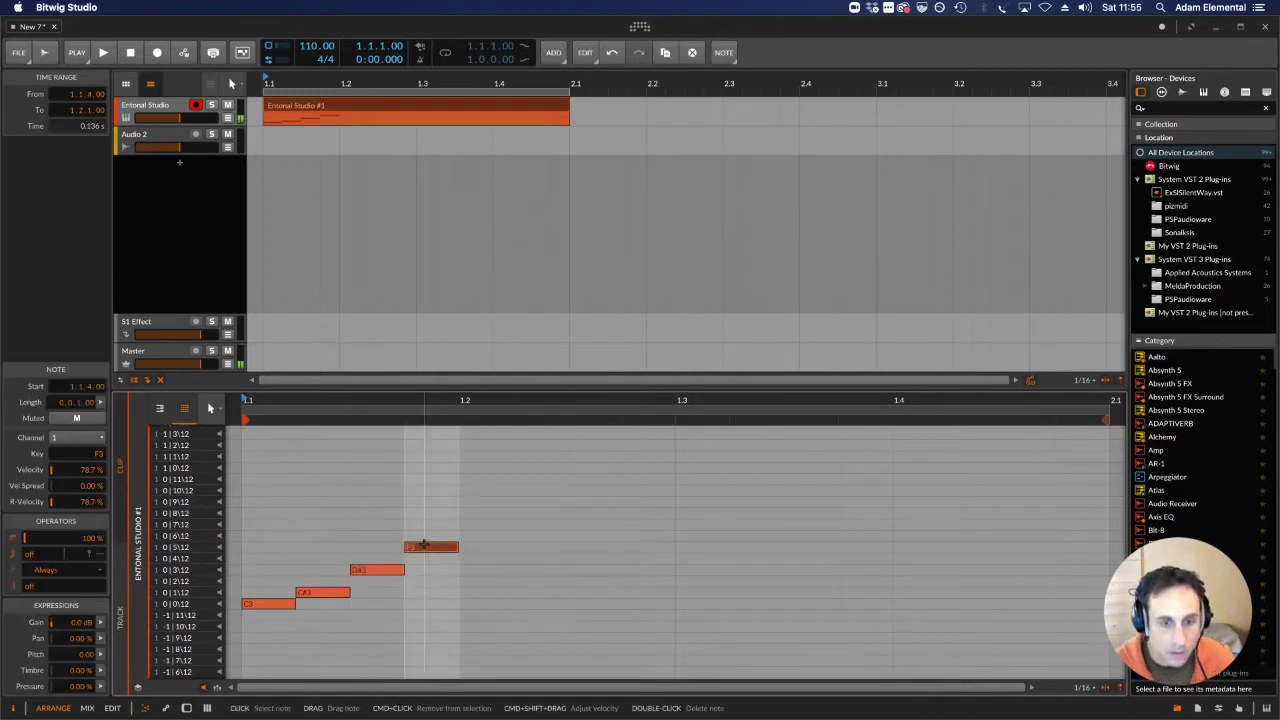
{"action": "double_click", "coordinate": [475, 581]}
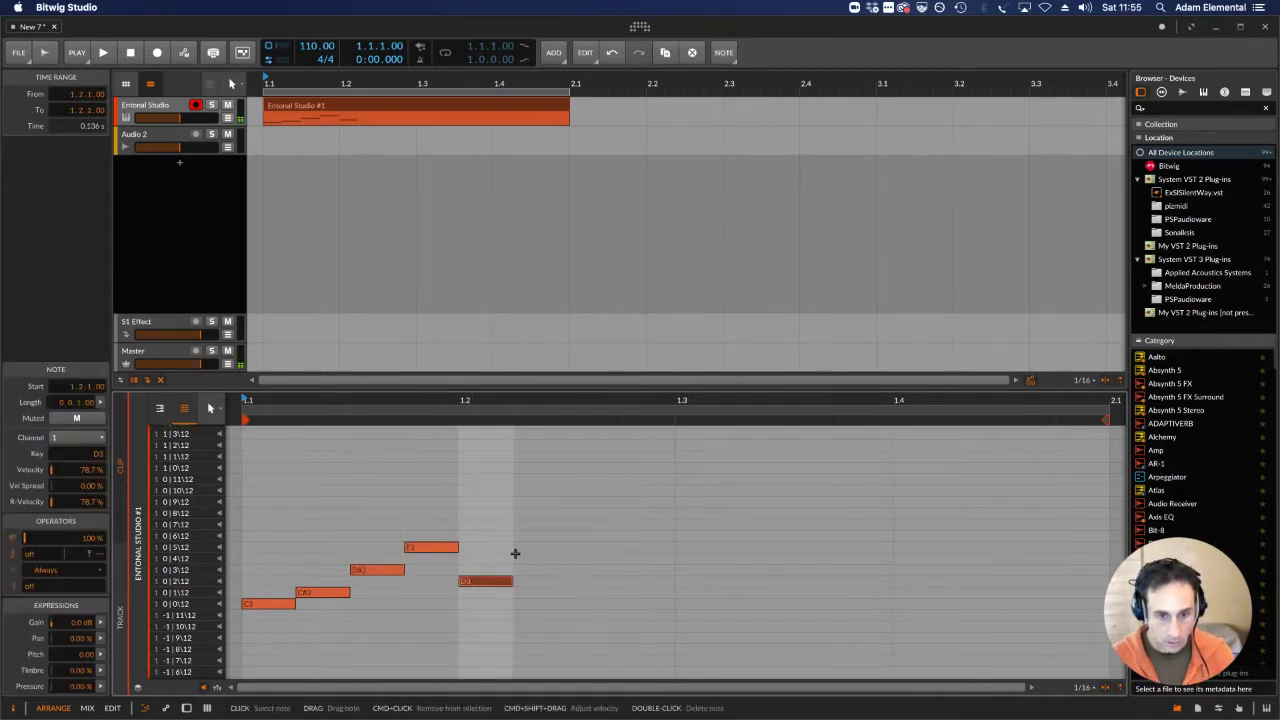
{"action": "double_click", "coordinate": [531, 536]}
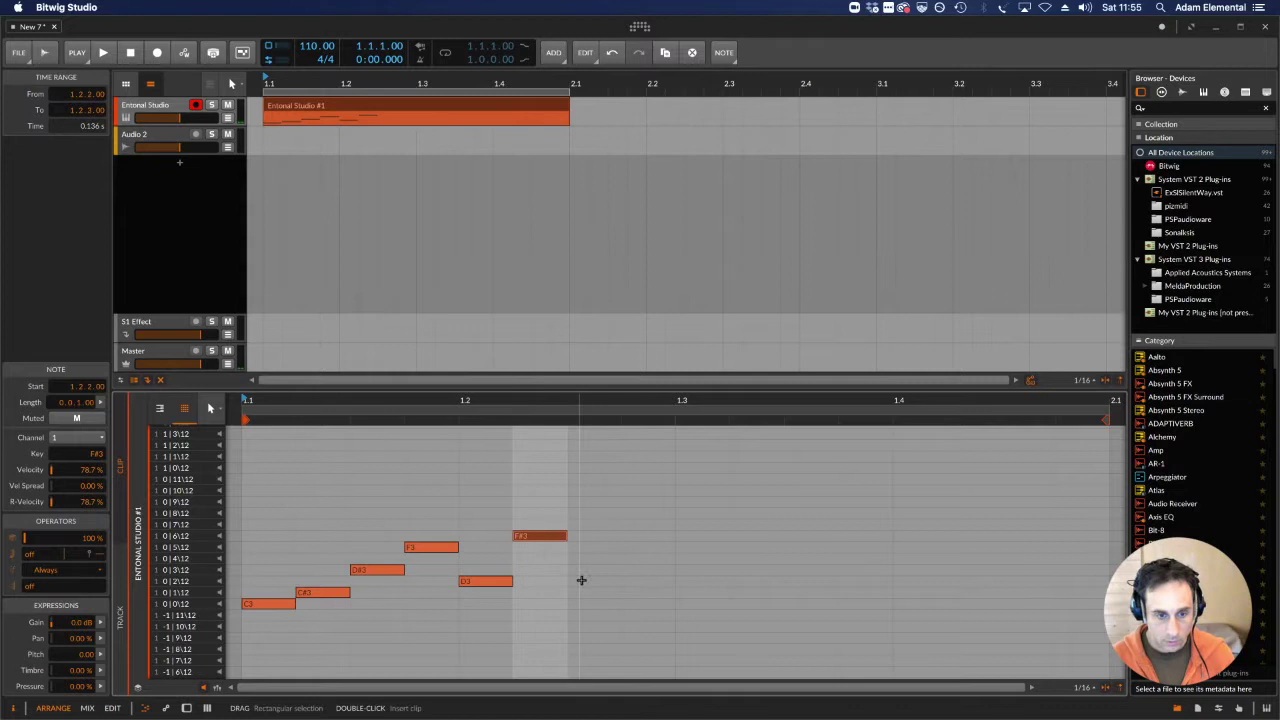
{"action": "double_click", "coordinate": [590, 581]}
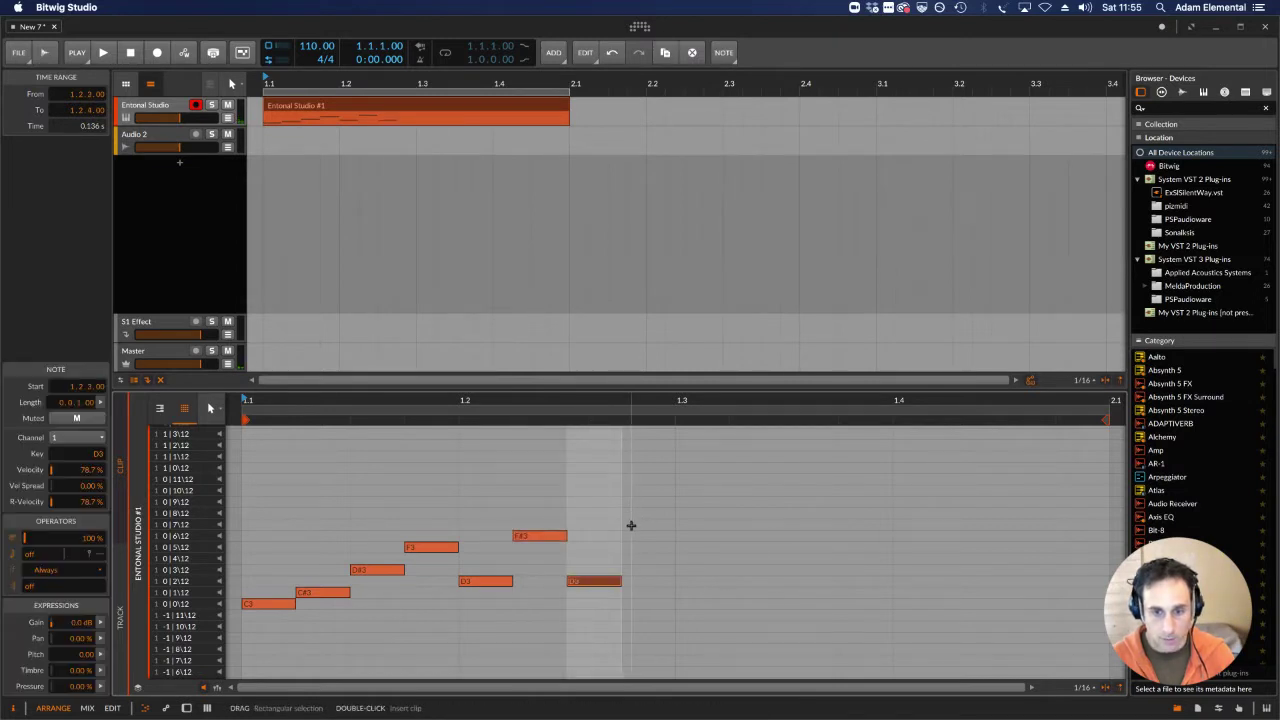
Step: Continue the line with G3, C#3, G#3, B2, A3, C#3, A#3 and B3 notes
{"action": "double_click", "coordinate": [630, 525]}
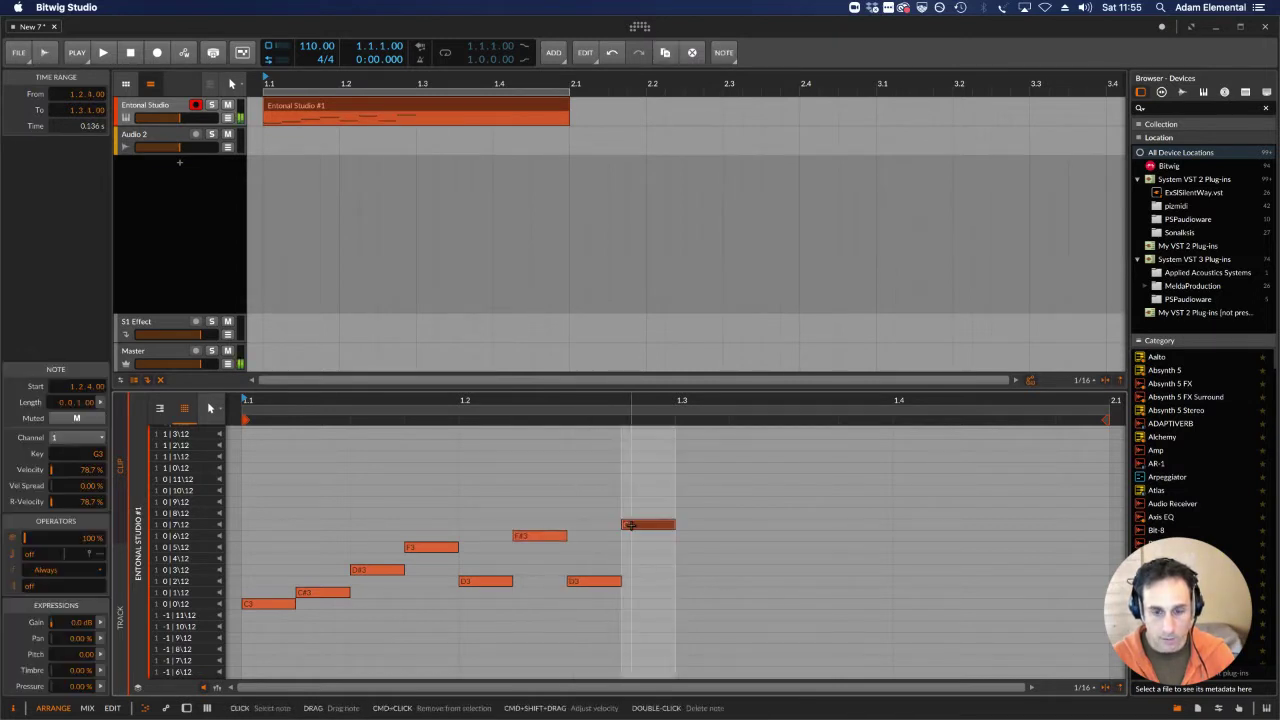
{"action": "double_click", "coordinate": [684, 593]}
{"action": "double_click", "coordinate": [746, 514]}
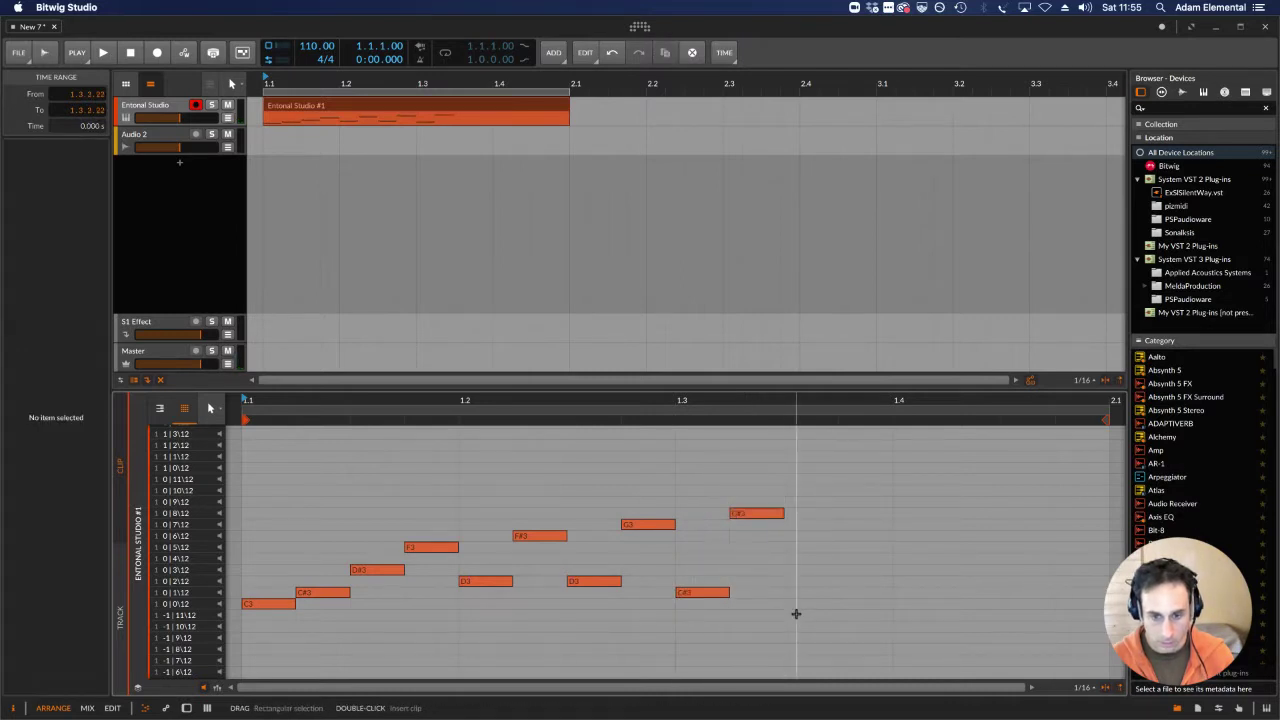
{"action": "double_click", "coordinate": [795, 613]}
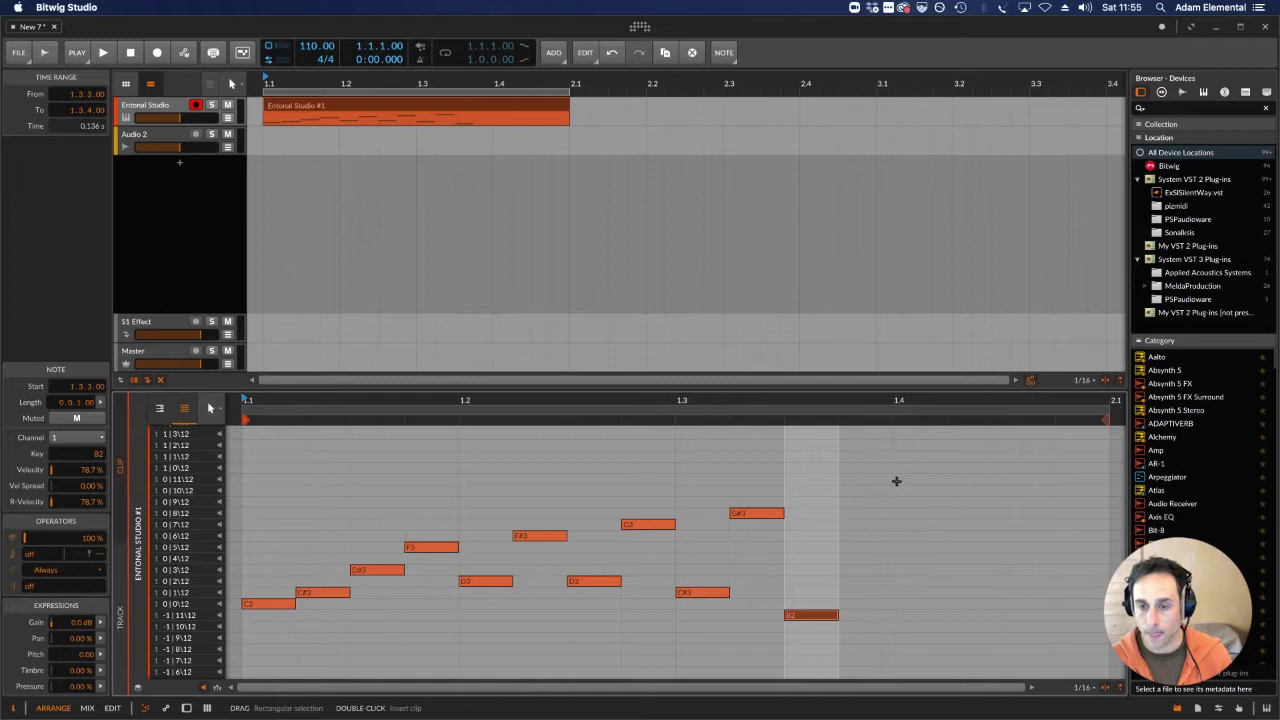
{"action": "left_click", "coordinate": [857, 500]}
{"action": "double_click", "coordinate": [857, 500]}
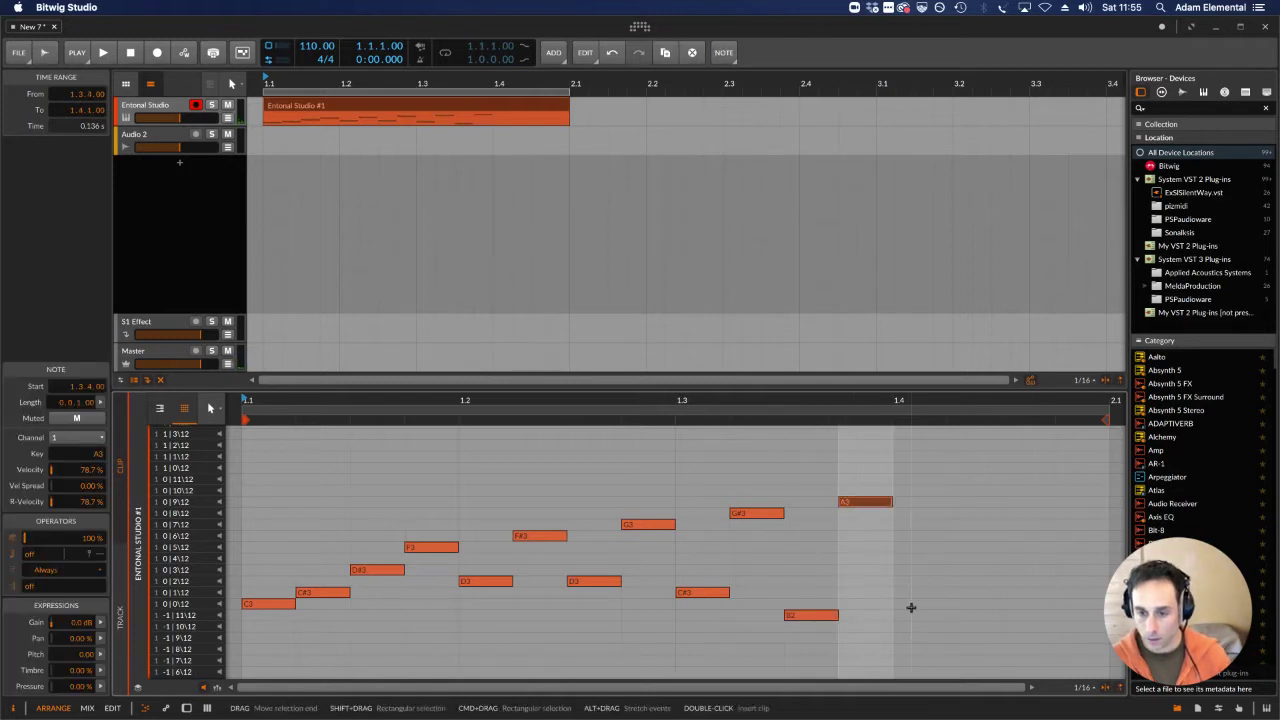
{"action": "left_click", "coordinate": [909, 593]}
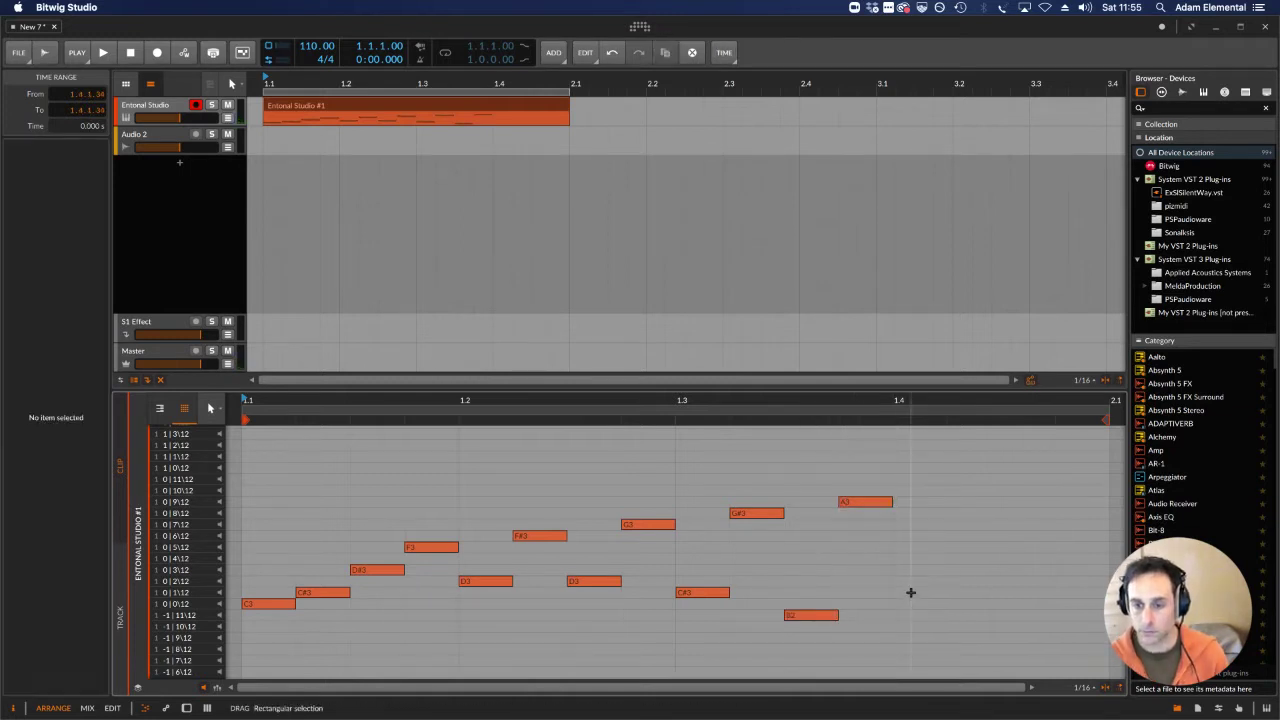
{"action": "double_click", "coordinate": [909, 593]}
{"action": "left_click", "coordinate": [957, 489]}
{"action": "double_click", "coordinate": [957, 489]}
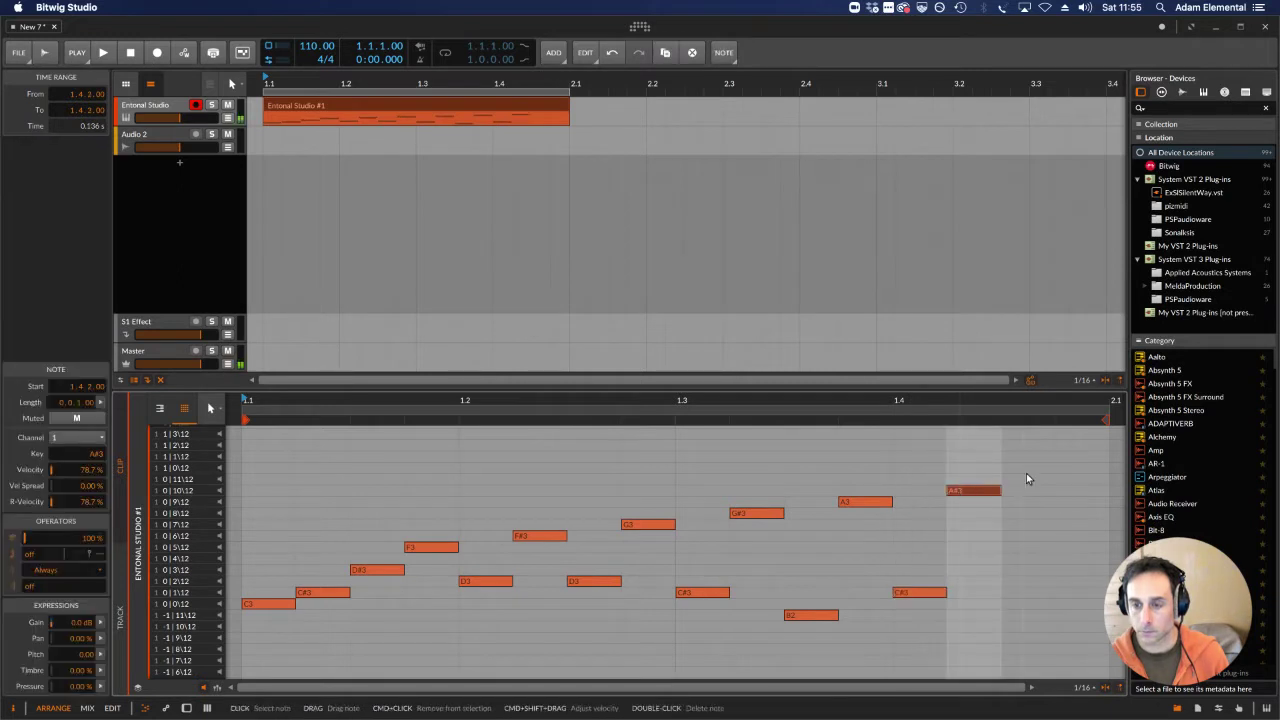
{"action": "double_click", "coordinate": [1021, 477]}
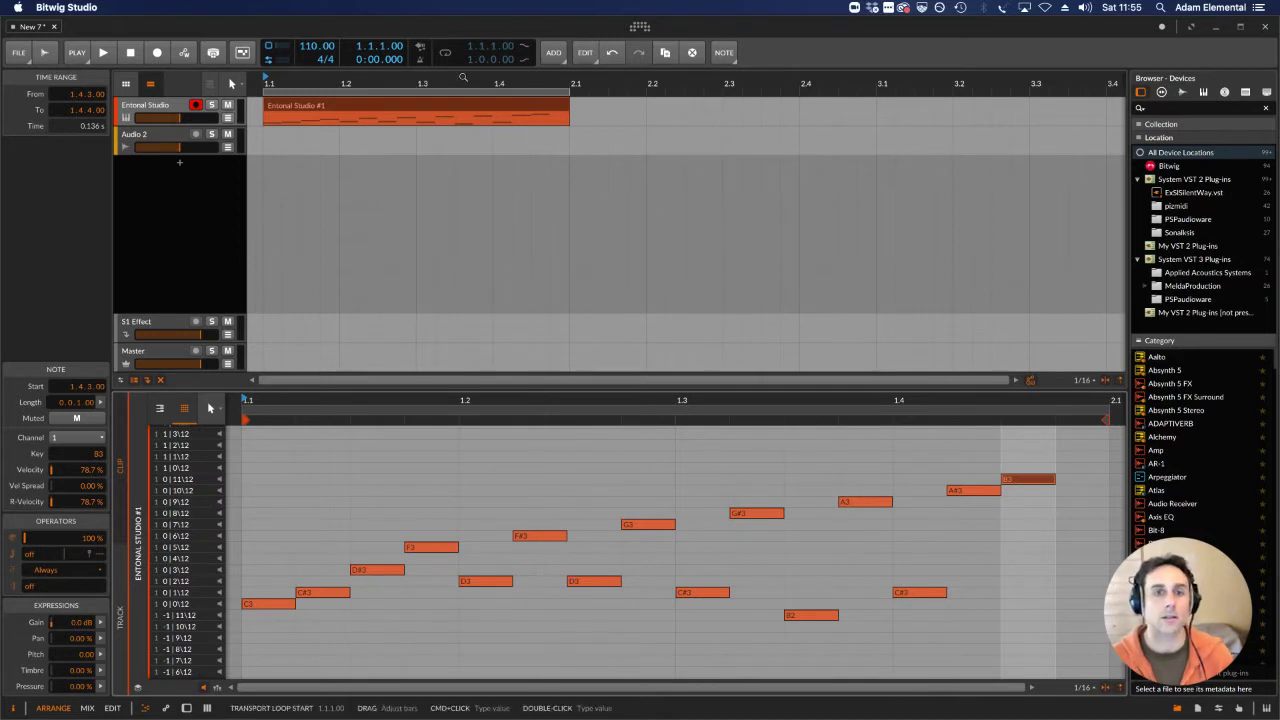
Step: Loop and play the clip, then end the bar with a new note lowered to C4
{"action": "key", "text": "l"}
{"action": "key", "text": "space"}
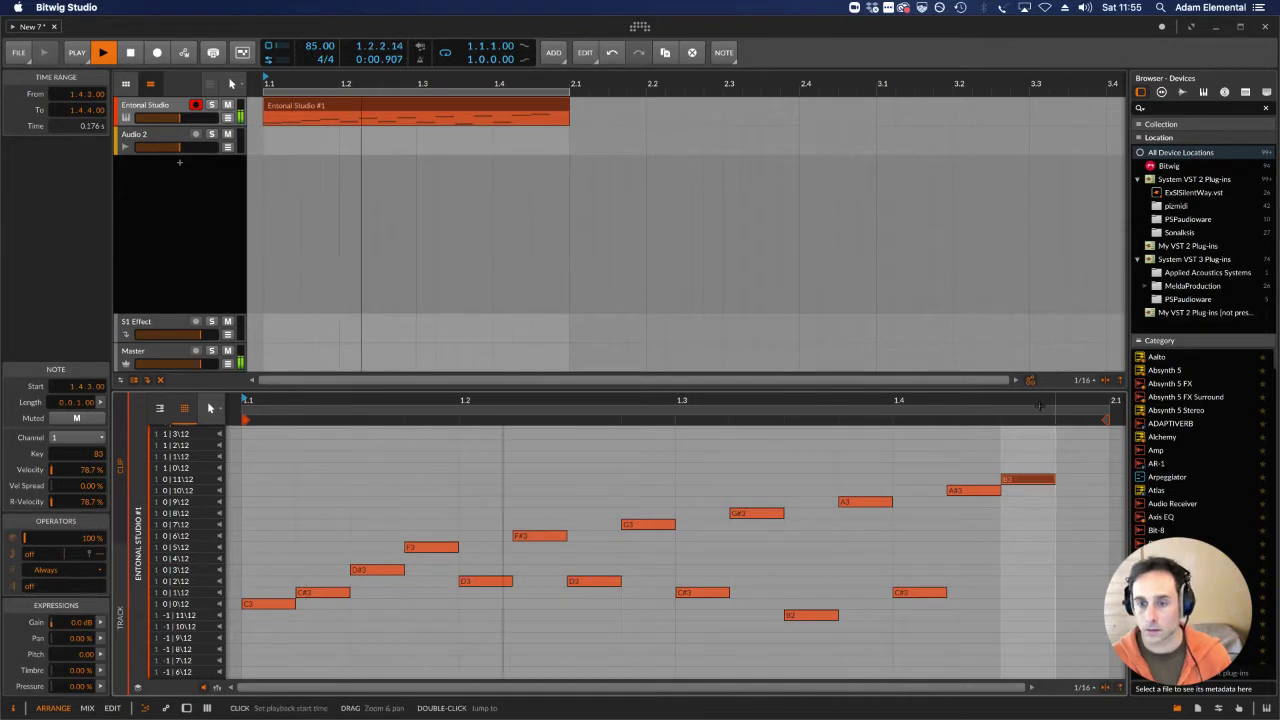
{"action": "double_click", "coordinate": [1074, 457]}
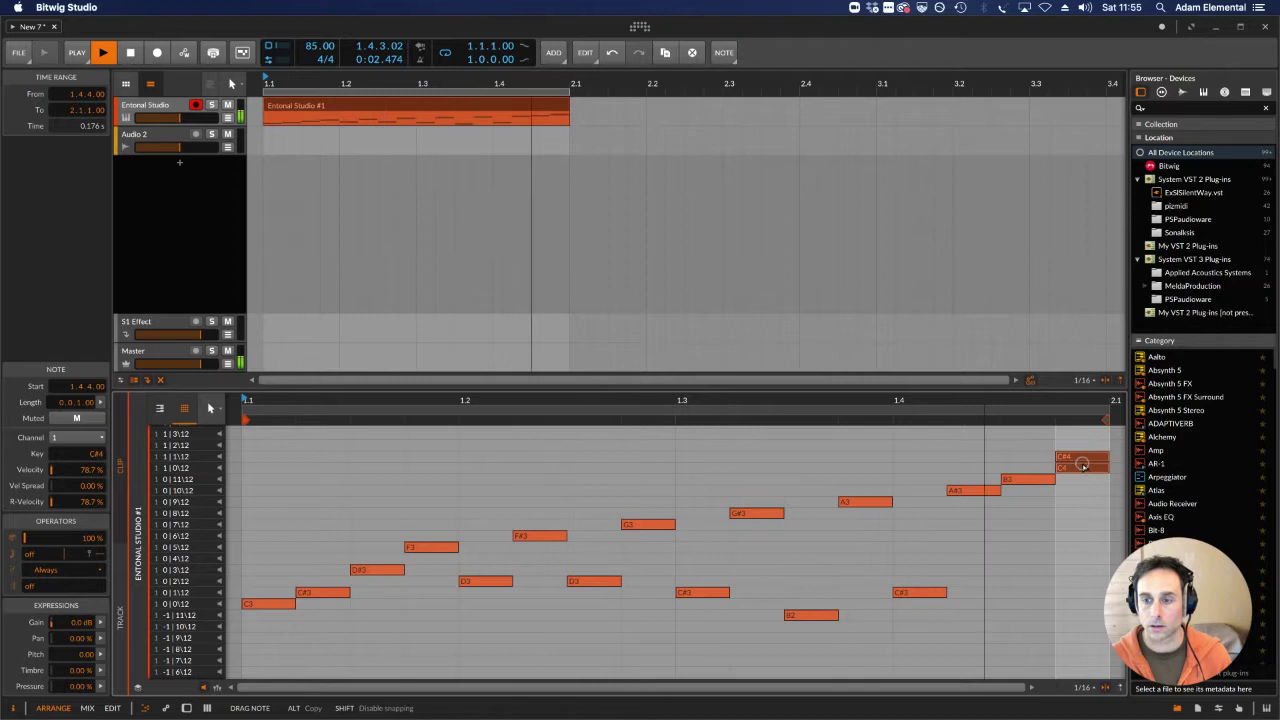
{"action": "left_click_drag", "start_coordinate": [1083, 467], "coordinate": [1084, 478]}
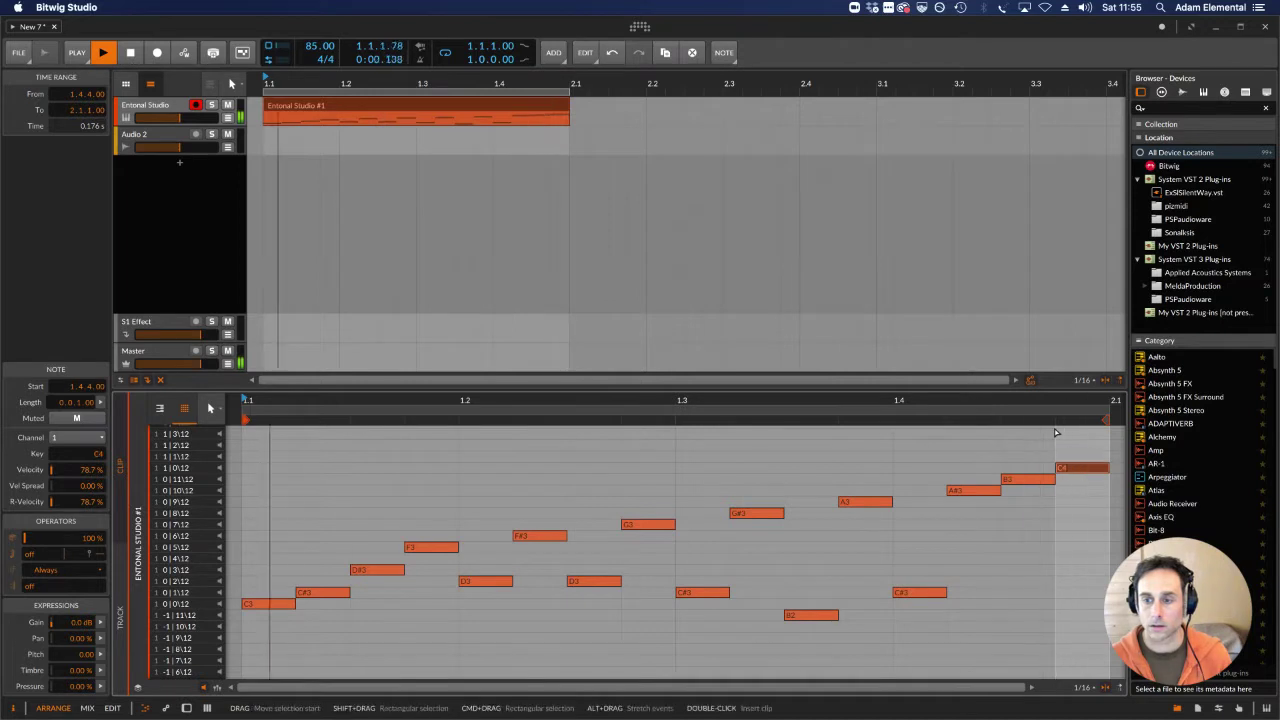
Step: Insert a Reverb device after Entonal Studio on the track
{"action": "double_click", "coordinate": [172, 110]}
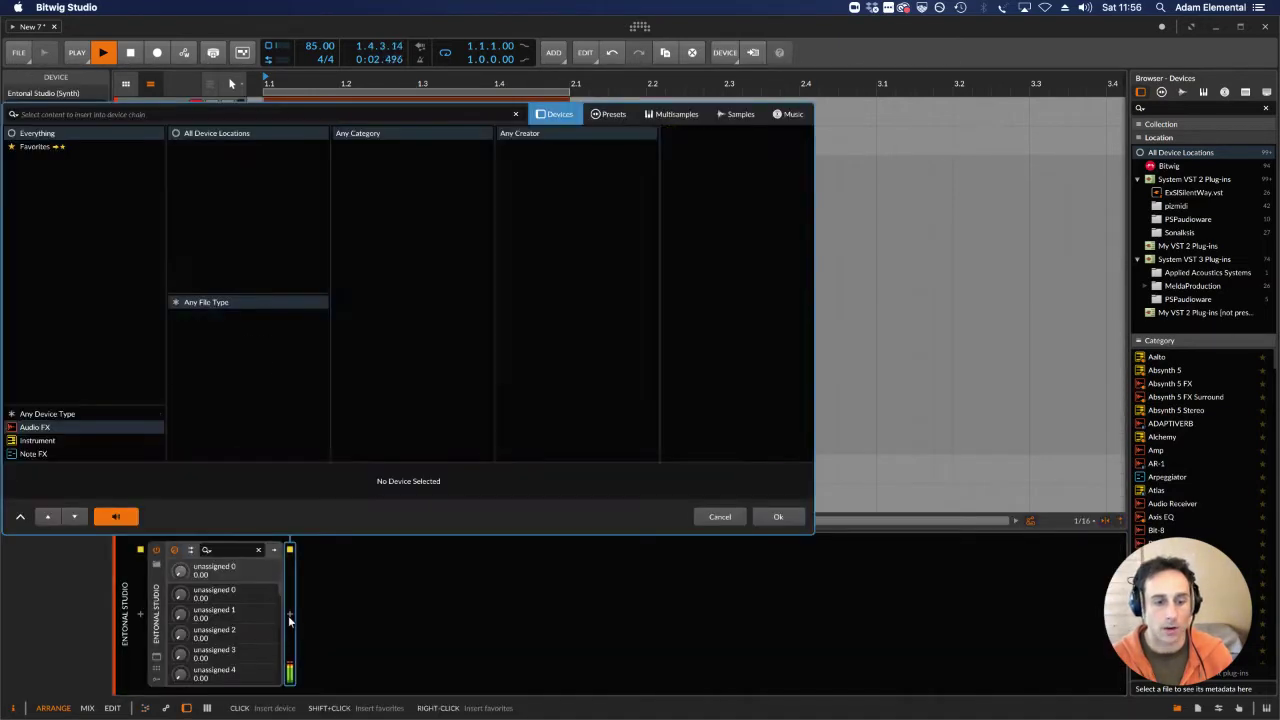
{"action": "double_click", "coordinate": [289, 614]}
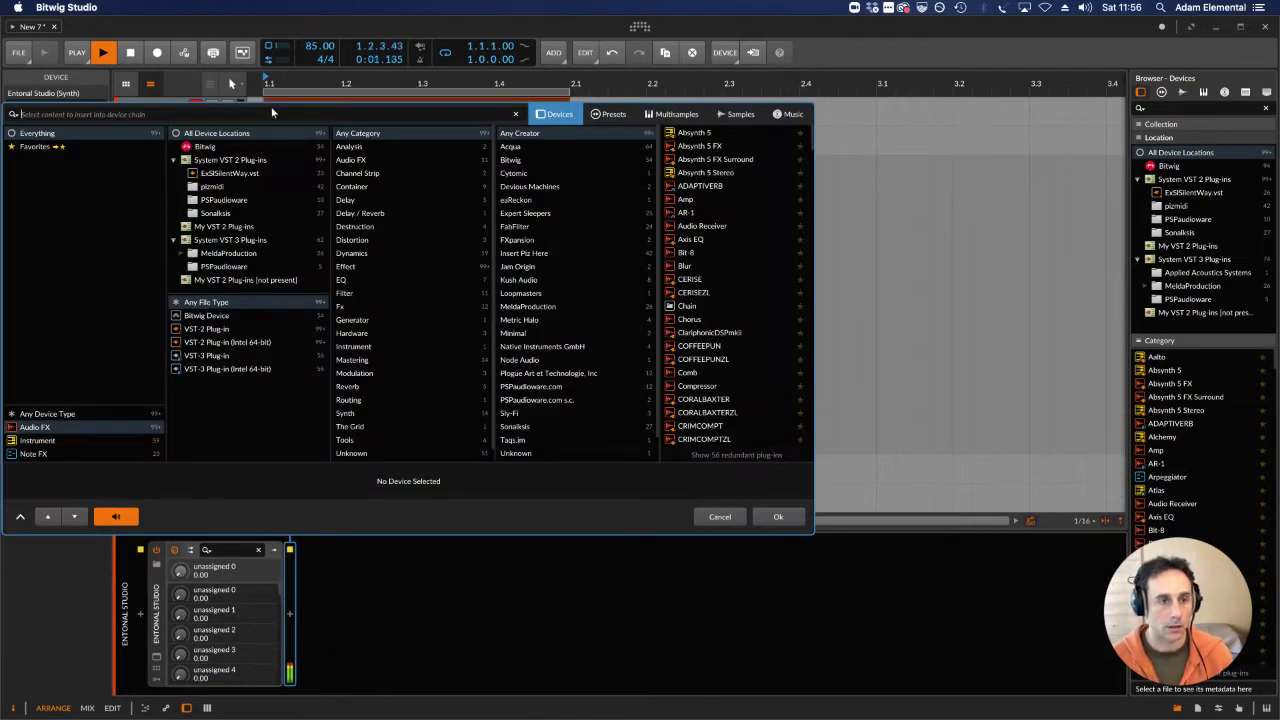
{"action": "type", "text": "reverb"}
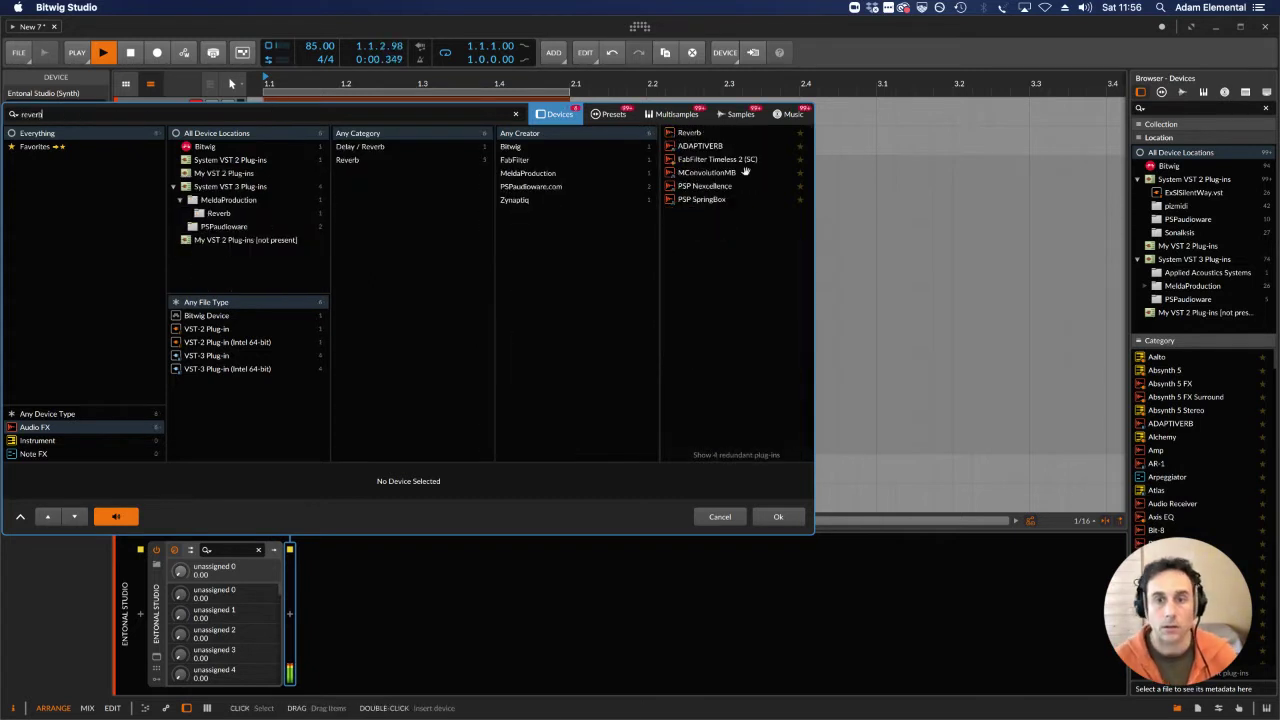
{"action": "double_click", "coordinate": [699, 133]}
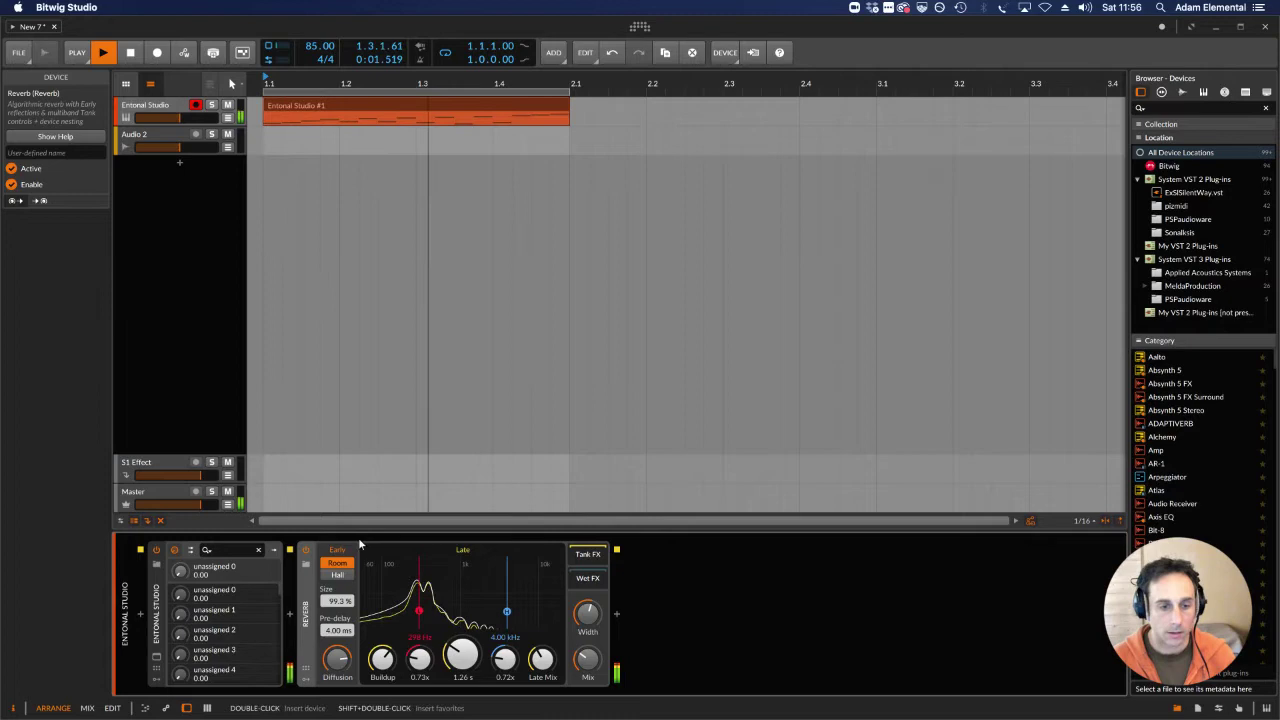
Step: Load the Shimmer Verb preset into the Reverb and reselect the Entonal Studio track
{"action": "left_click", "coordinate": [305, 612]}
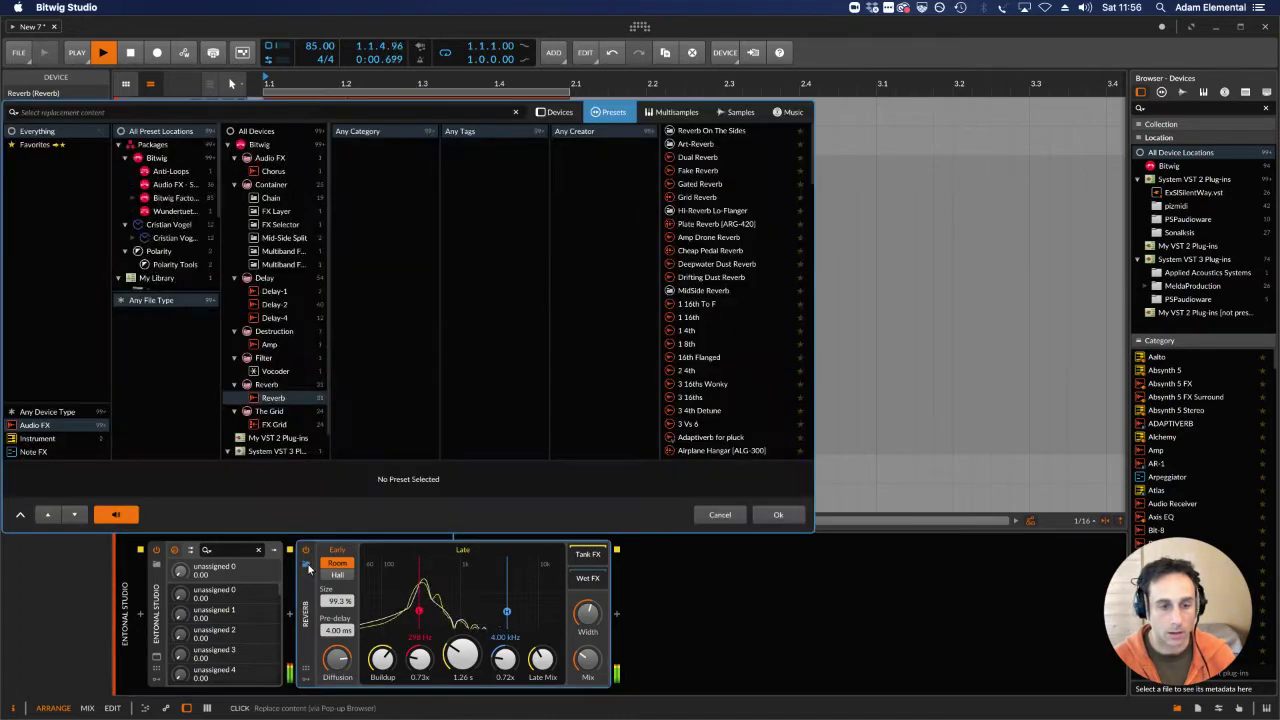
{"action": "left_click", "coordinate": [700, 437]}
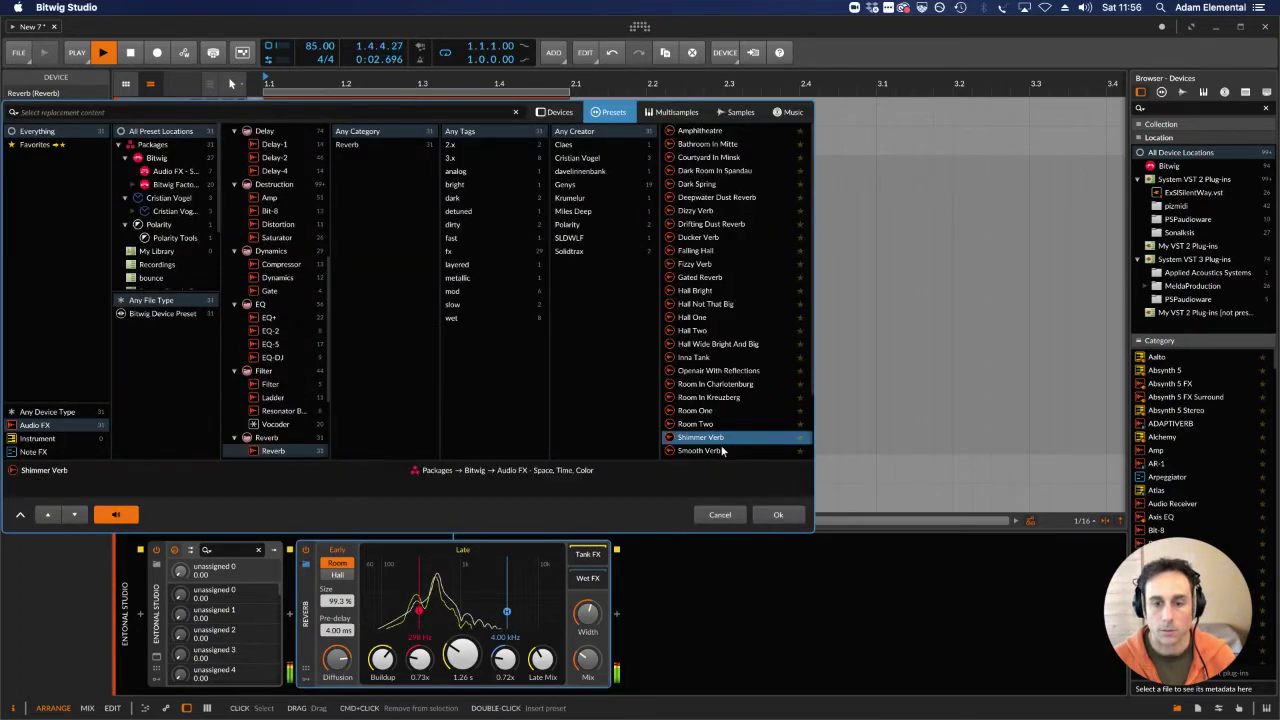
{"action": "left_click", "coordinate": [776, 514]}
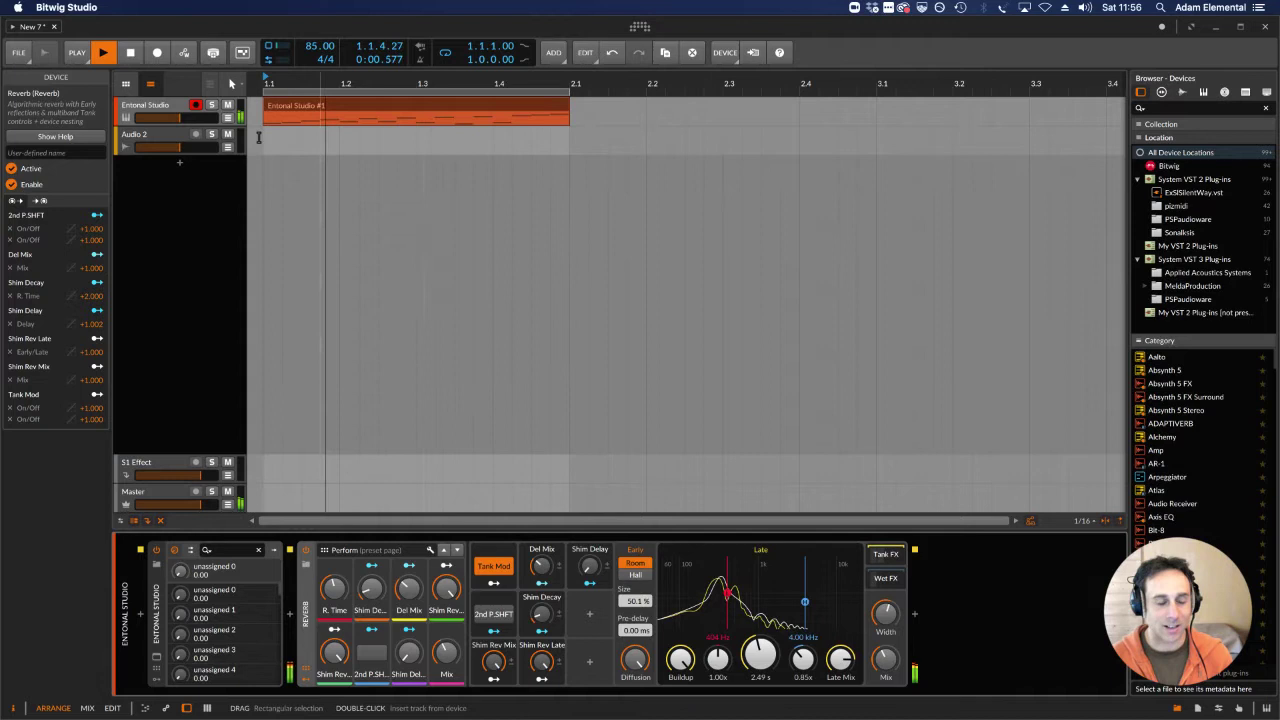
{"action": "left_click", "coordinate": [175, 108]}
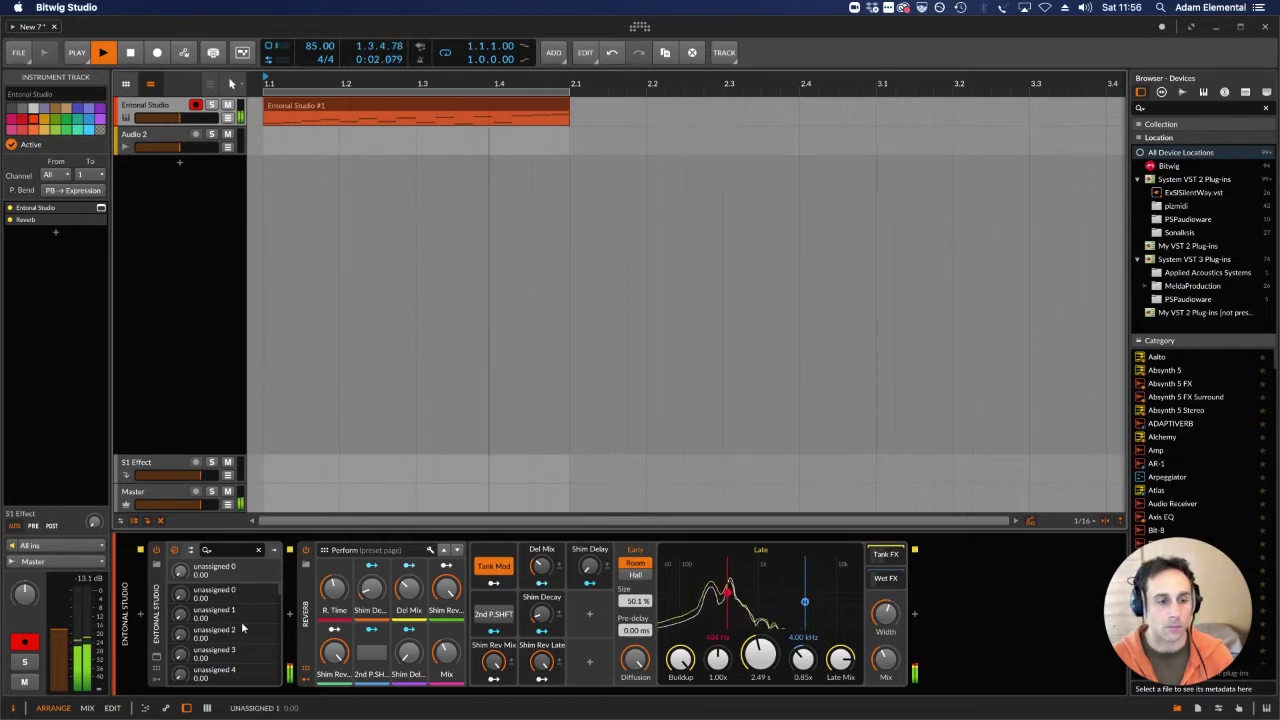
Step: Open the Entonal Studio window and load the 7-limit Hexany tuning
{"action": "left_click", "coordinate": [174, 549]}
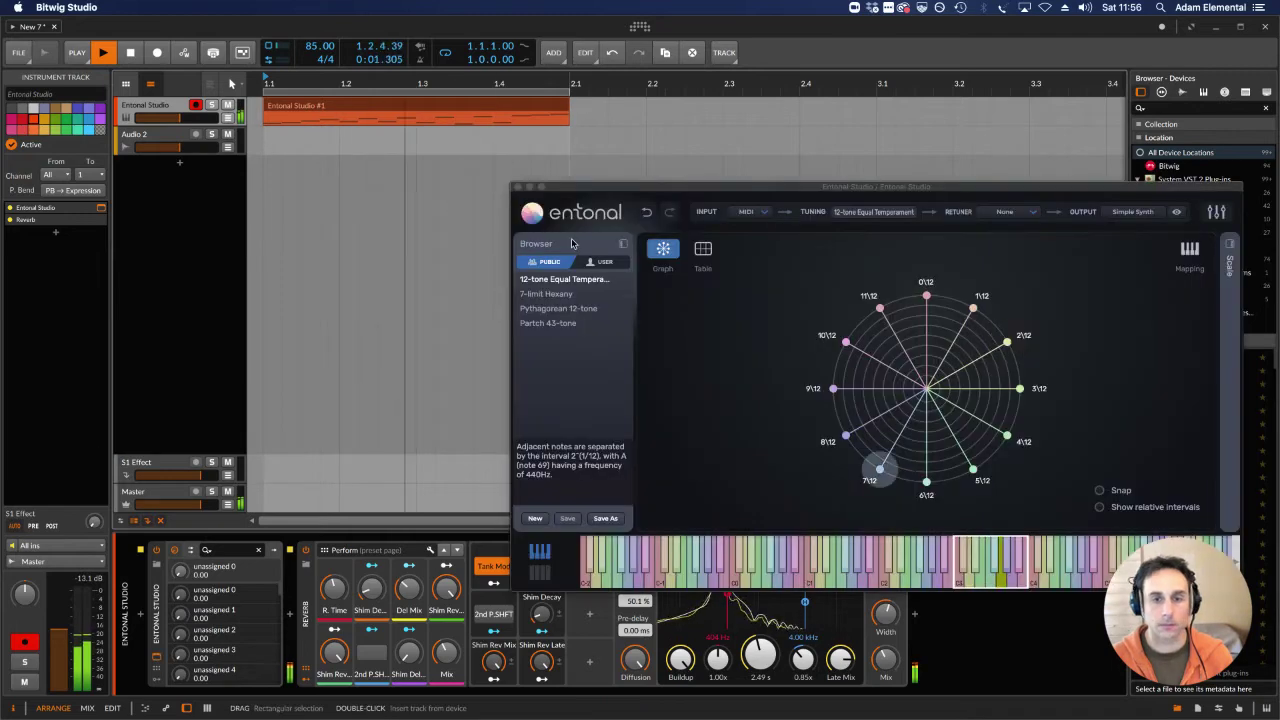
{"action": "left_click_drag", "start_coordinate": [658, 189], "coordinate": [561, 148]}
{"action": "left_click", "coordinate": [477, 251]}
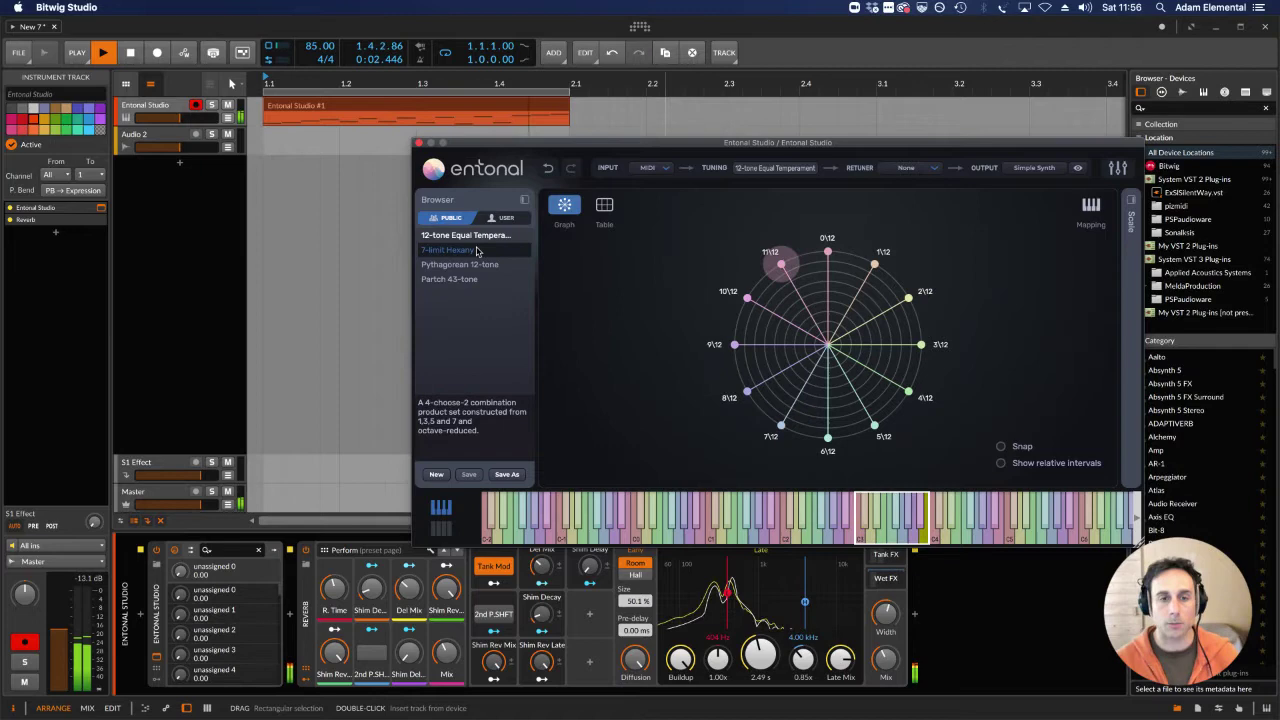
{"action": "double_click", "coordinate": [477, 251]}
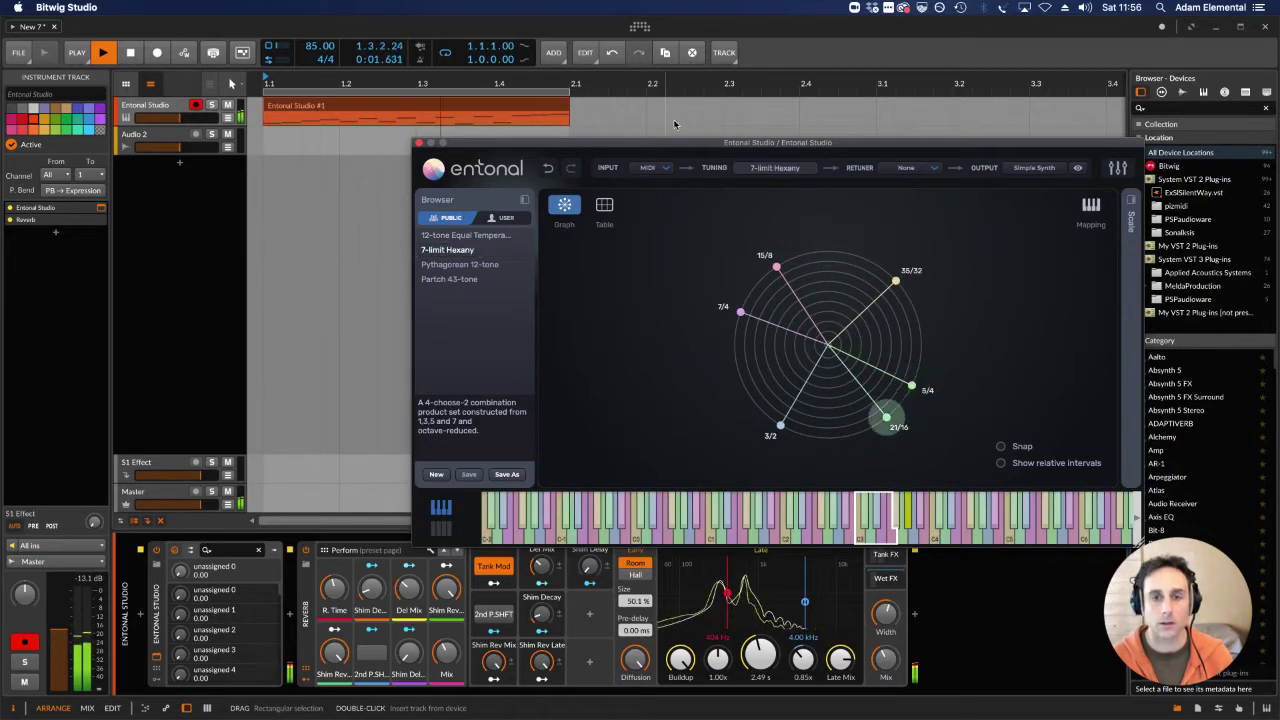
Step: Audition Pythagorean 12-tone, then settle on Partch 43-tone tuning
{"action": "left_click_drag", "start_coordinate": [669, 149], "coordinate": [617, 140]}
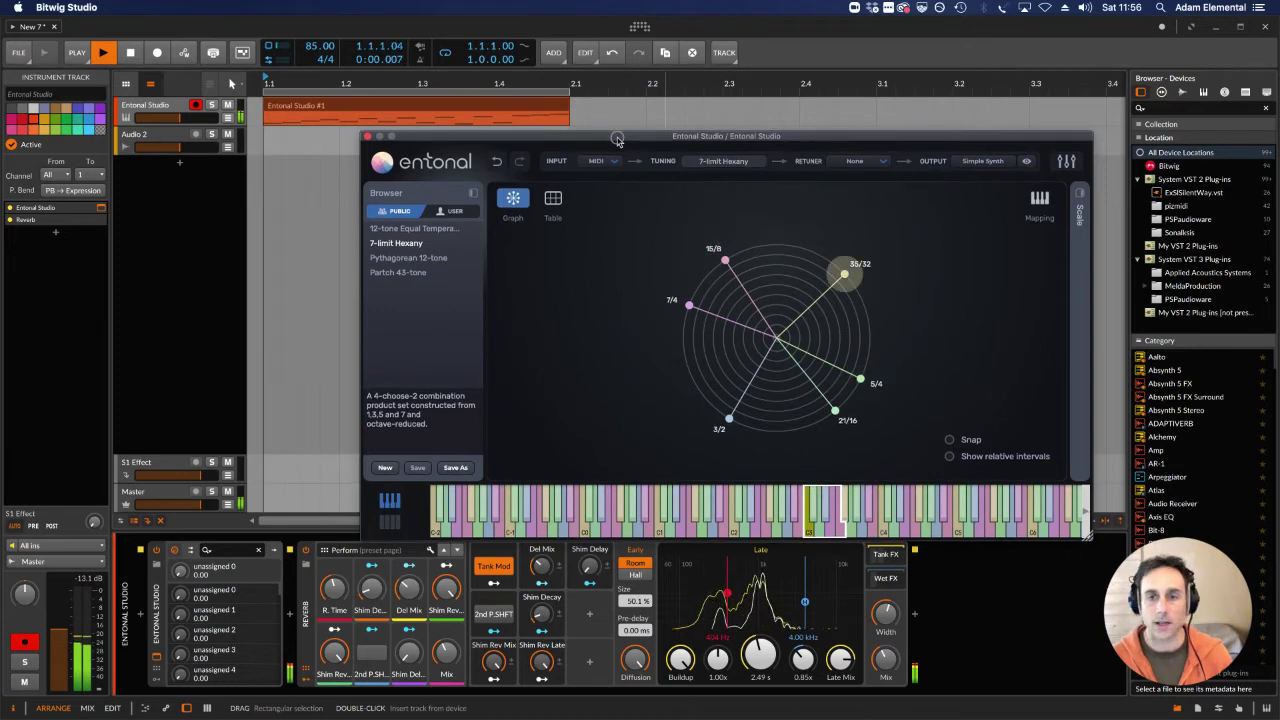
{"action": "left_click_drag", "start_coordinate": [617, 140], "coordinate": [610, 137]}
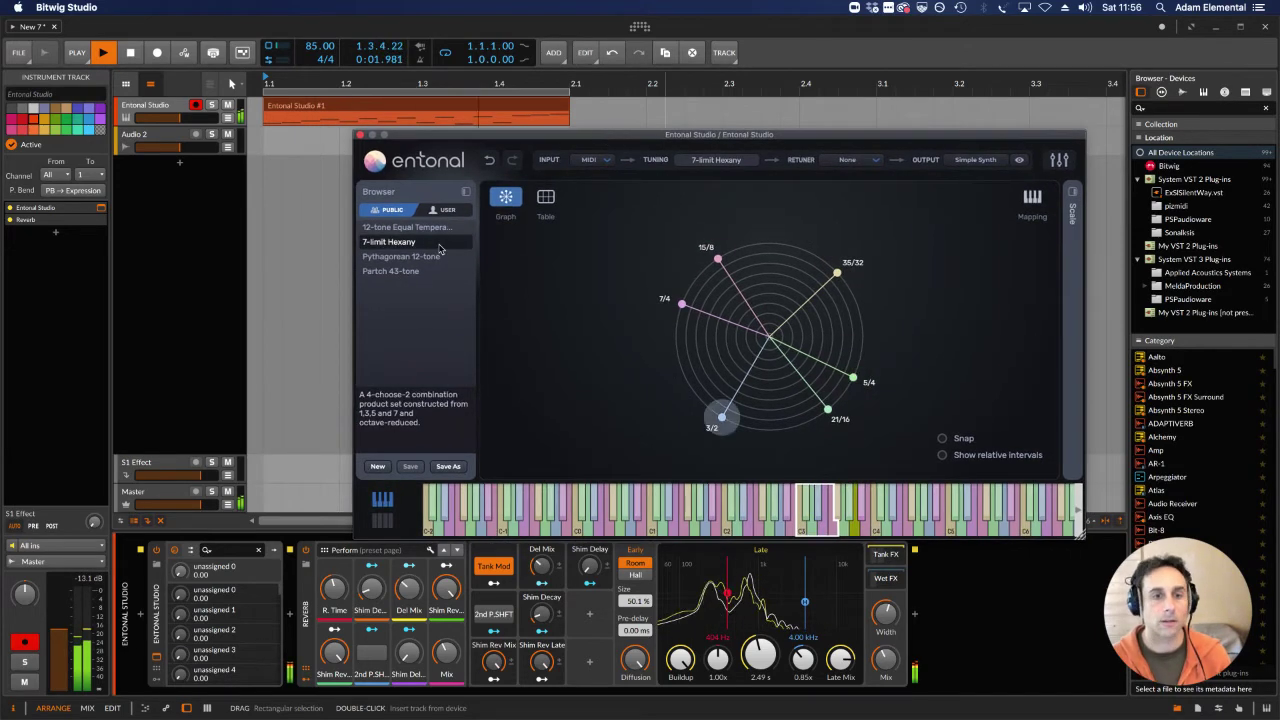
{"action": "mouse_move", "coordinate": [413, 259]}
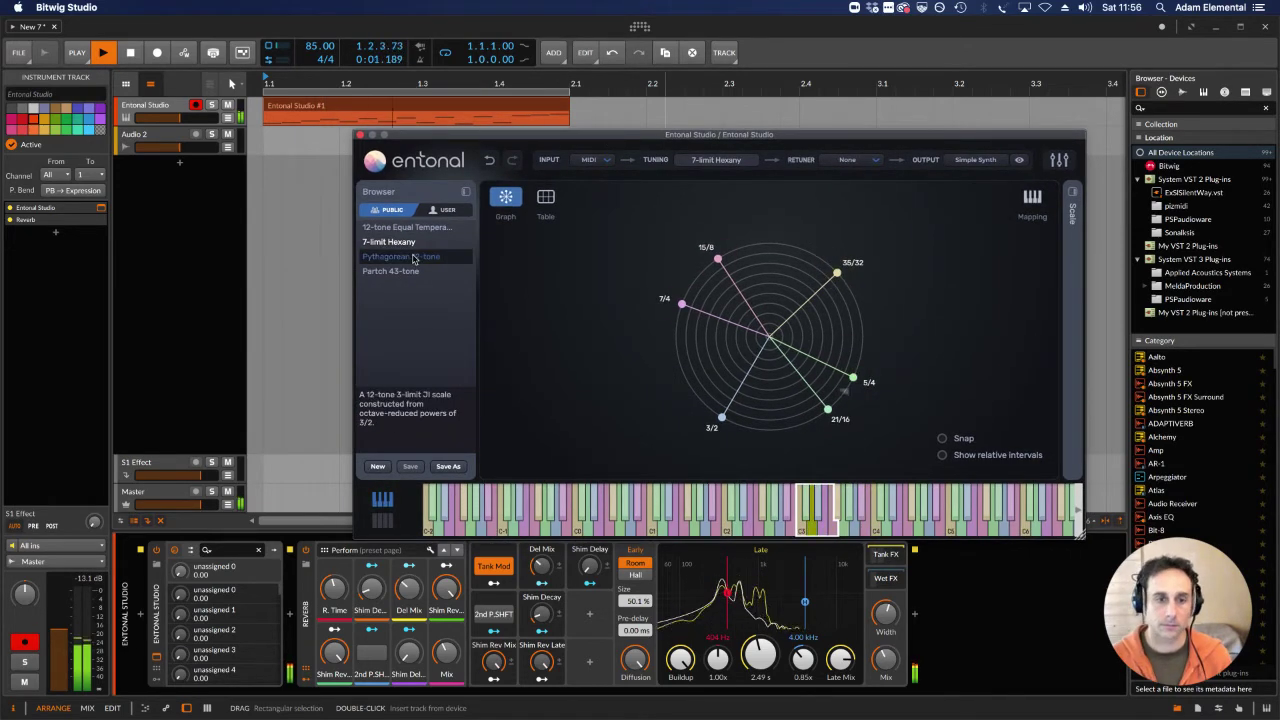
{"action": "left_click", "coordinate": [413, 258]}
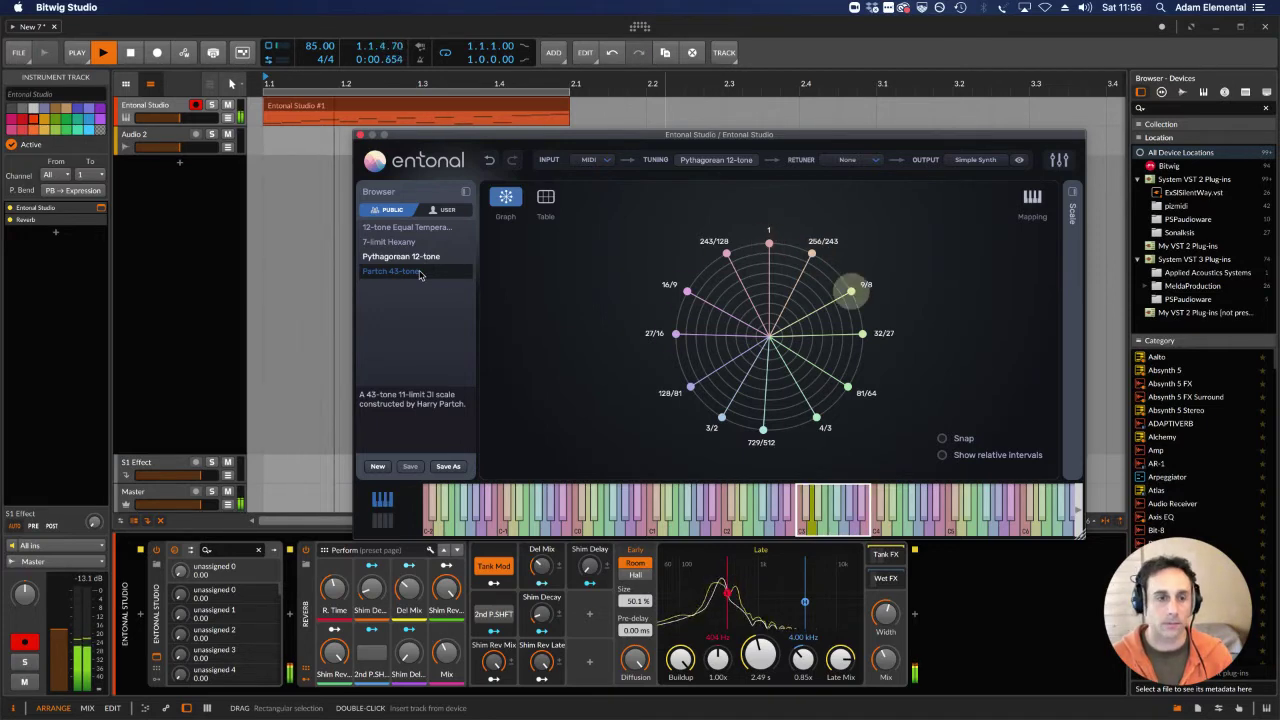
{"action": "left_click", "coordinate": [420, 275]}
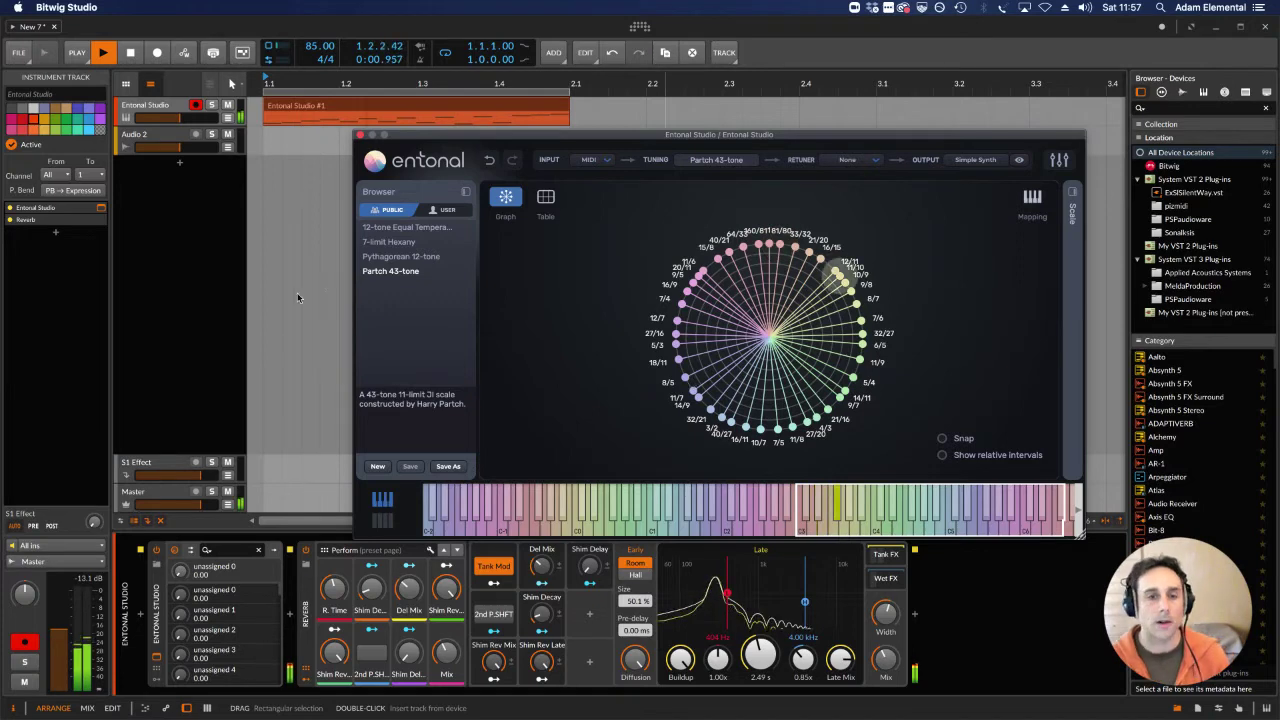
Step: Browse Entonal's user scale list and load the 14:15:17:19:21 tuning
{"action": "left_click", "coordinate": [449, 210]}
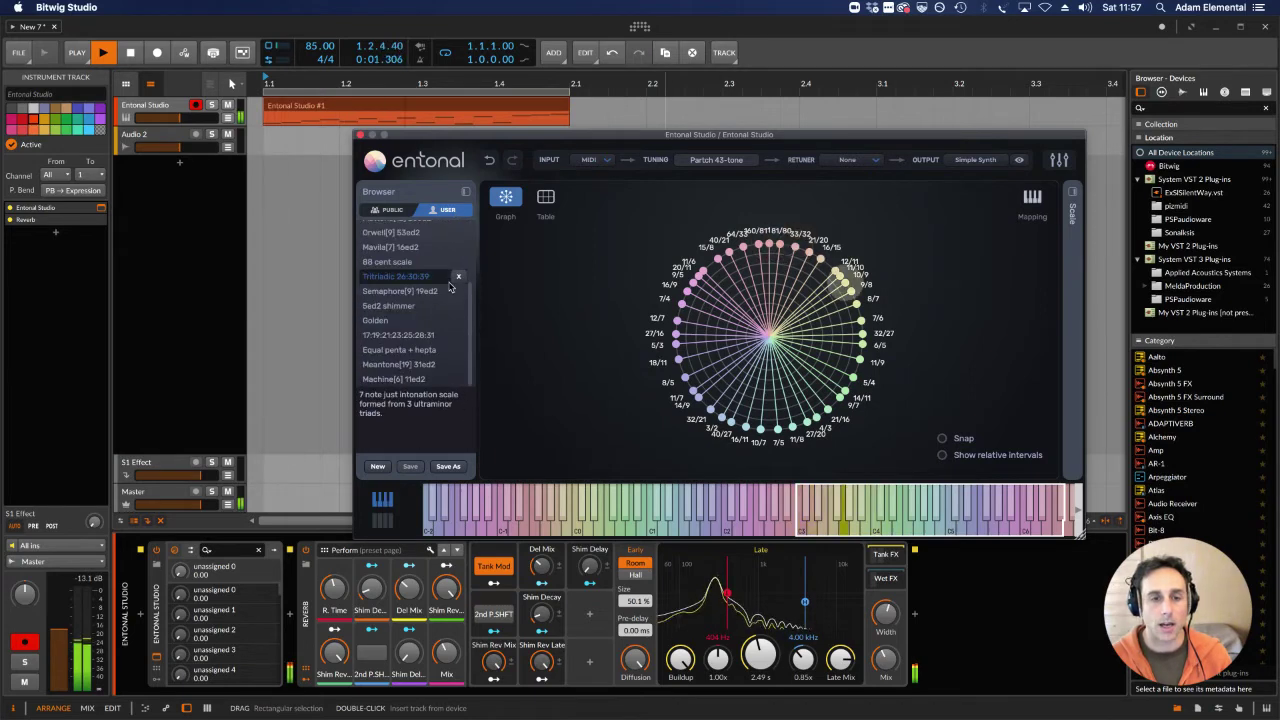
{"action": "mouse_move", "coordinate": [452, 287]}
{"action": "scroll", "coordinate": [425, 300], "scroll_direction": "down", "scroll_amount": 3}
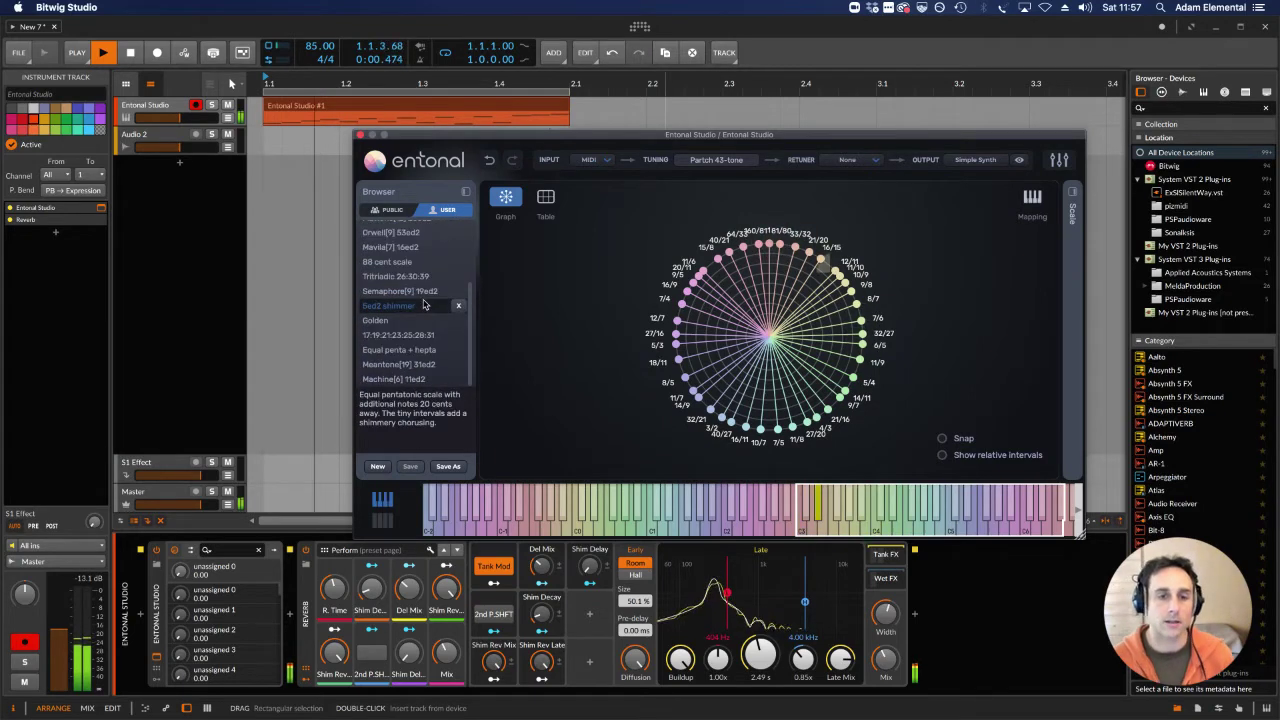
{"action": "scroll", "coordinate": [422, 290], "scroll_direction": "up", "scroll_amount": 3}
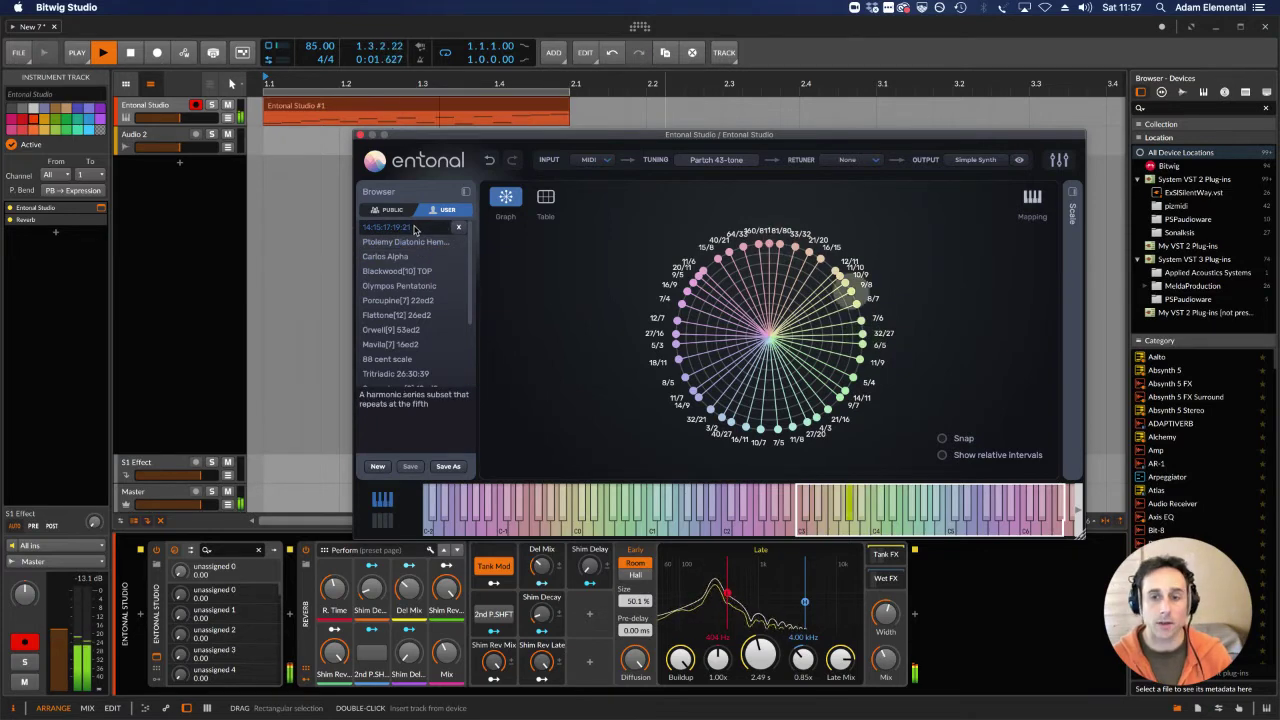
{"action": "mouse_move", "coordinate": [471, 134]}
{"action": "left_mouse_down"}
{"action": "mouse_move", "coordinate": [457, 130]}
{"action": "mouse_move", "coordinate": [499, 148]}
{"action": "mouse_move", "coordinate": [475, 111]}
{"action": "mouse_move", "coordinate": [490, 120]}
{"action": "left_mouse_up"}
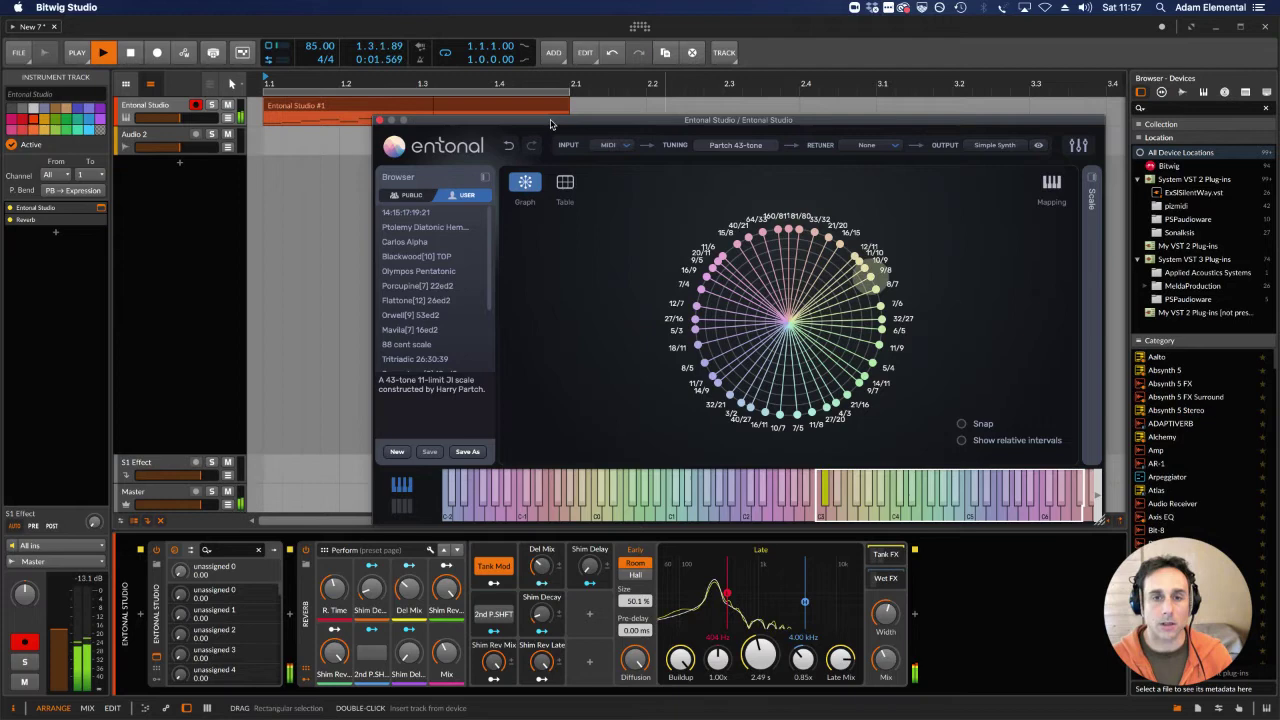
{"action": "mouse_move", "coordinate": [550, 124]}
{"action": "left_mouse_down"}
{"action": "mouse_move", "coordinate": [532, 118]}
{"action": "mouse_move", "coordinate": [553, 120]}
{"action": "left_mouse_up"}
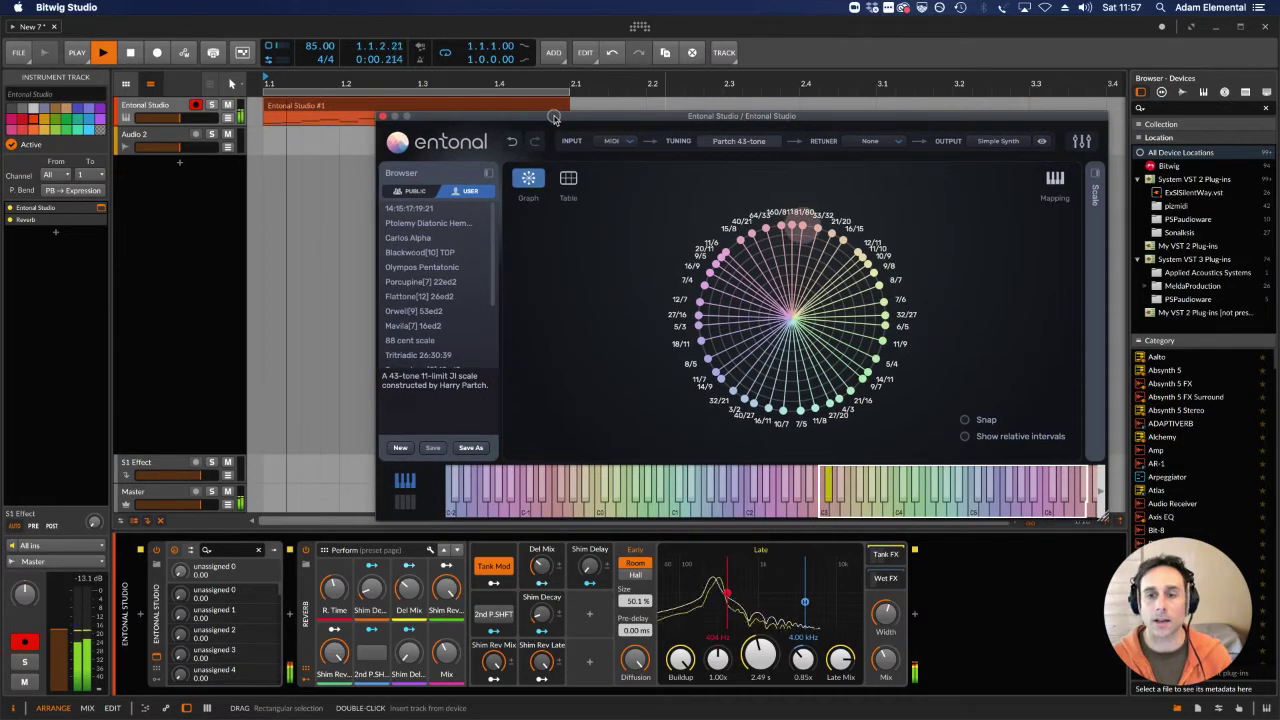
{"action": "left_click", "coordinate": [443, 209]}
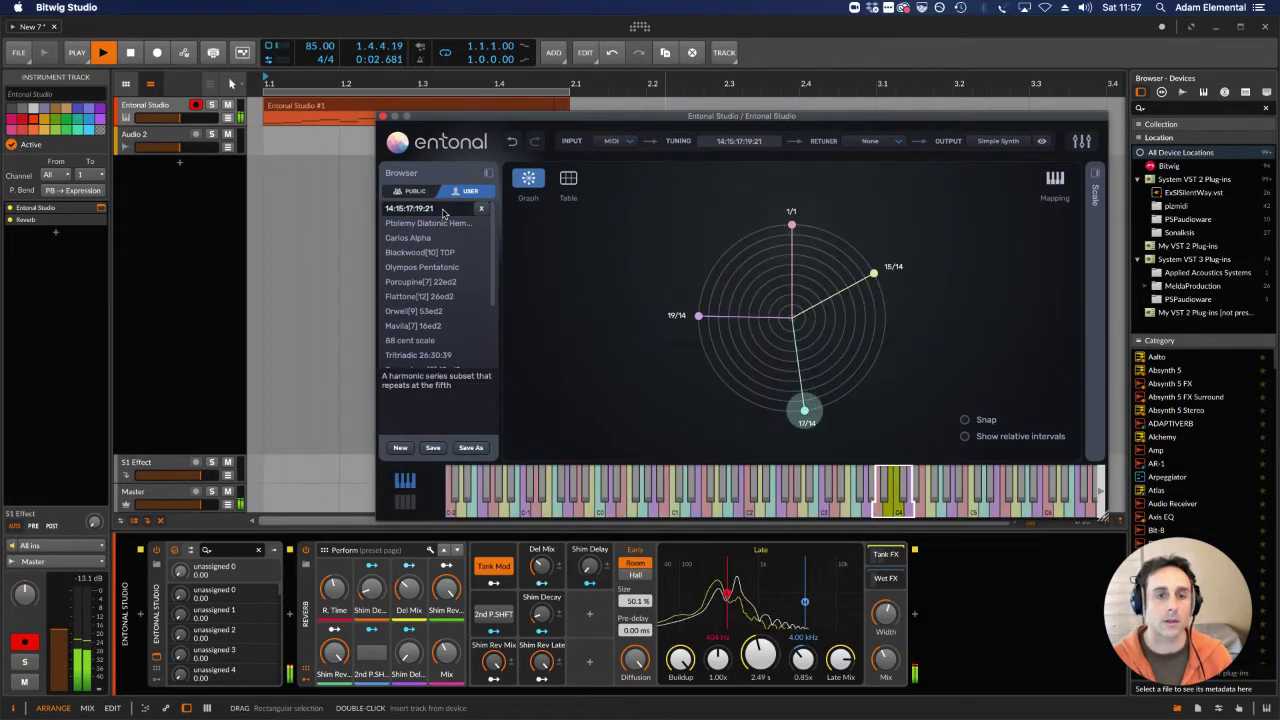
Step: Enable black-key mapping for the scale, show its note list, and return to Graph view
{"action": "left_click", "coordinate": [1058, 179]}
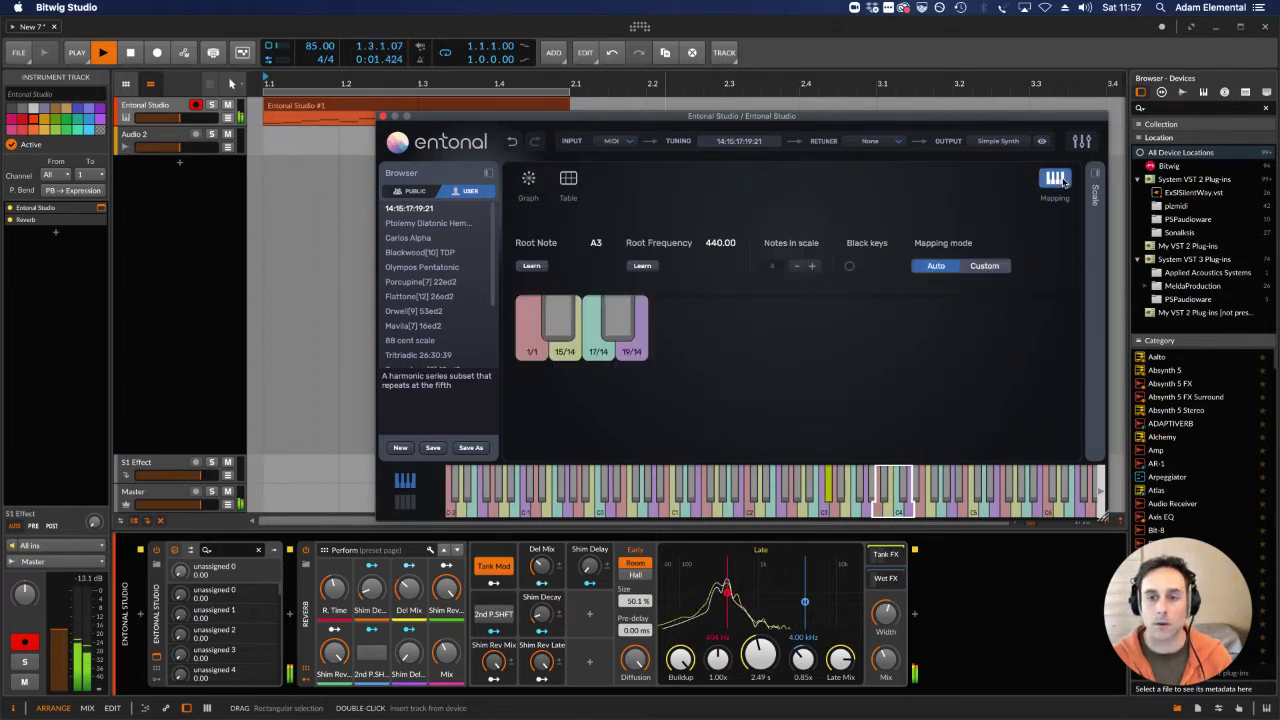
{"action": "left_click", "coordinate": [850, 266]}
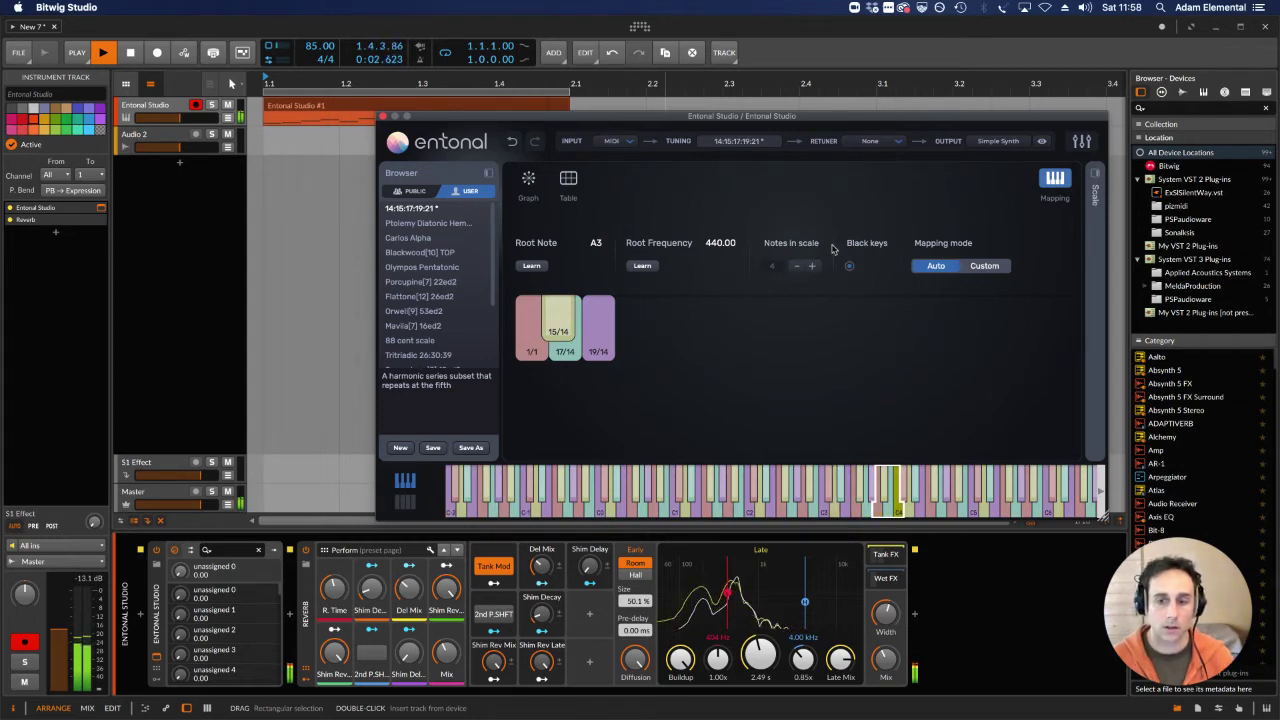
{"action": "left_click", "coordinate": [1096, 180]}
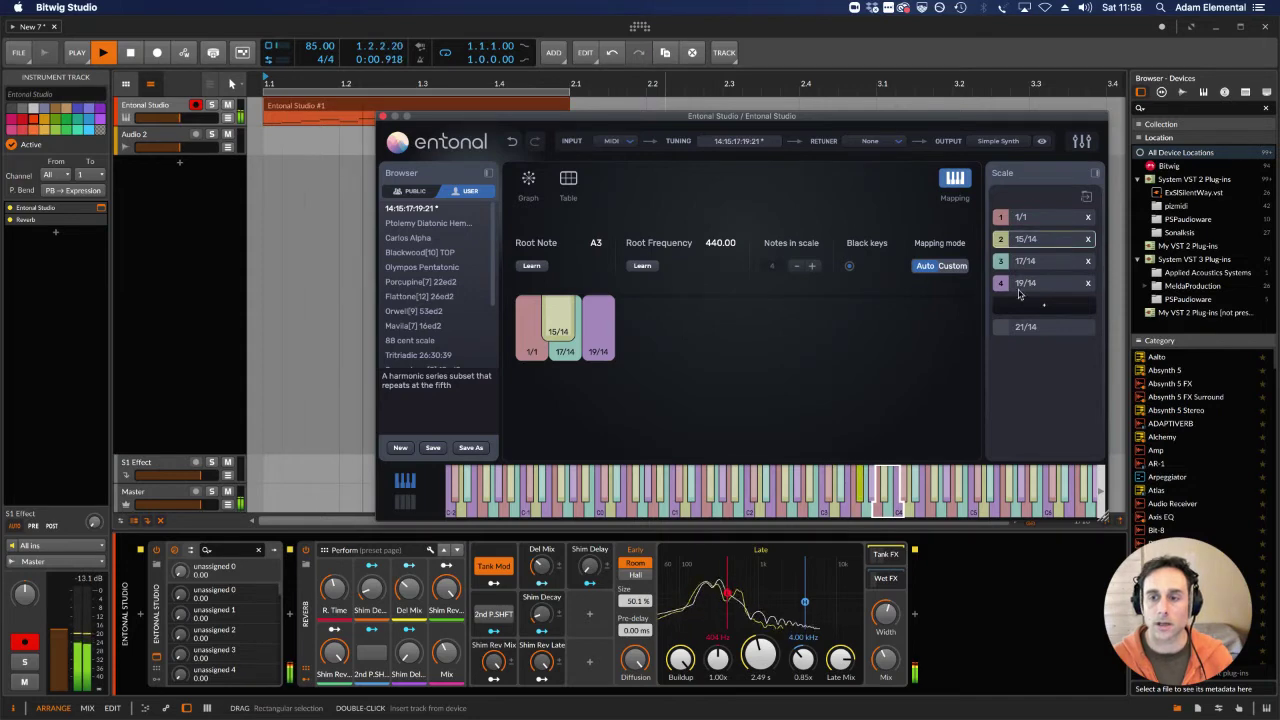
{"action": "left_click", "coordinate": [527, 179]}
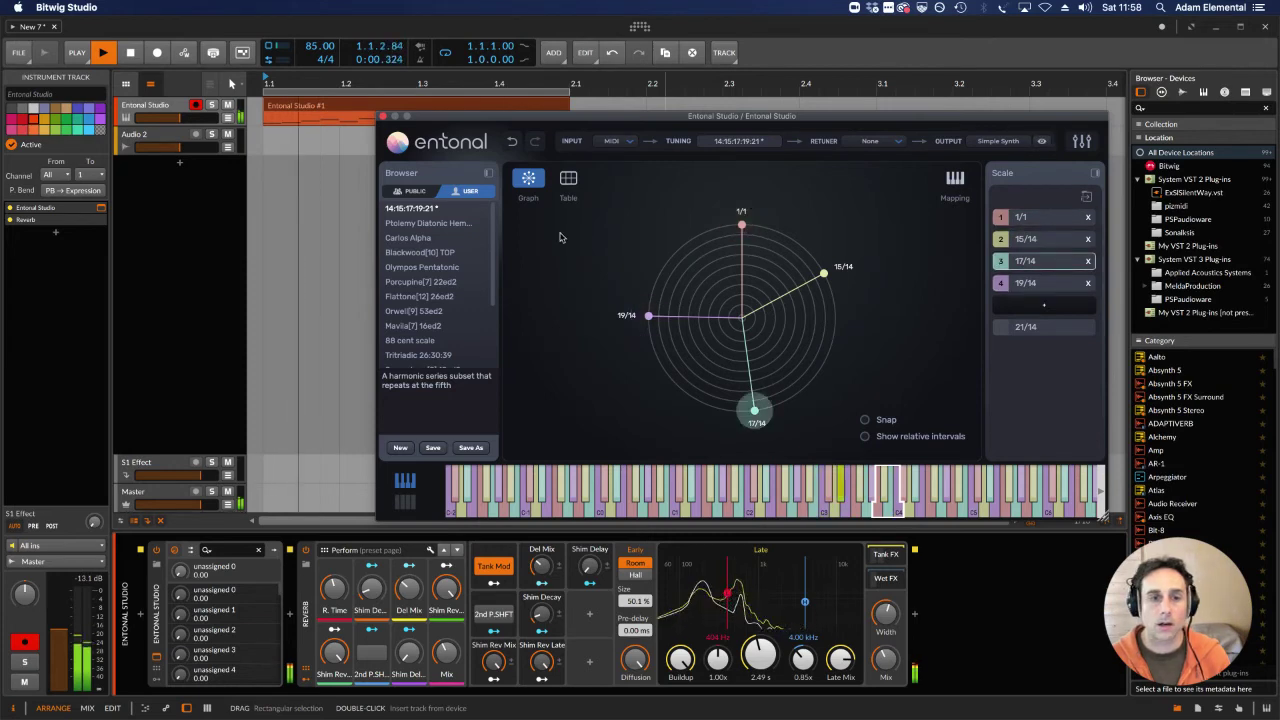
Step: Turn the Simple Synth's Tone knob up from zero in its settings pop-up
{"action": "left_click", "coordinate": [1044, 143]}
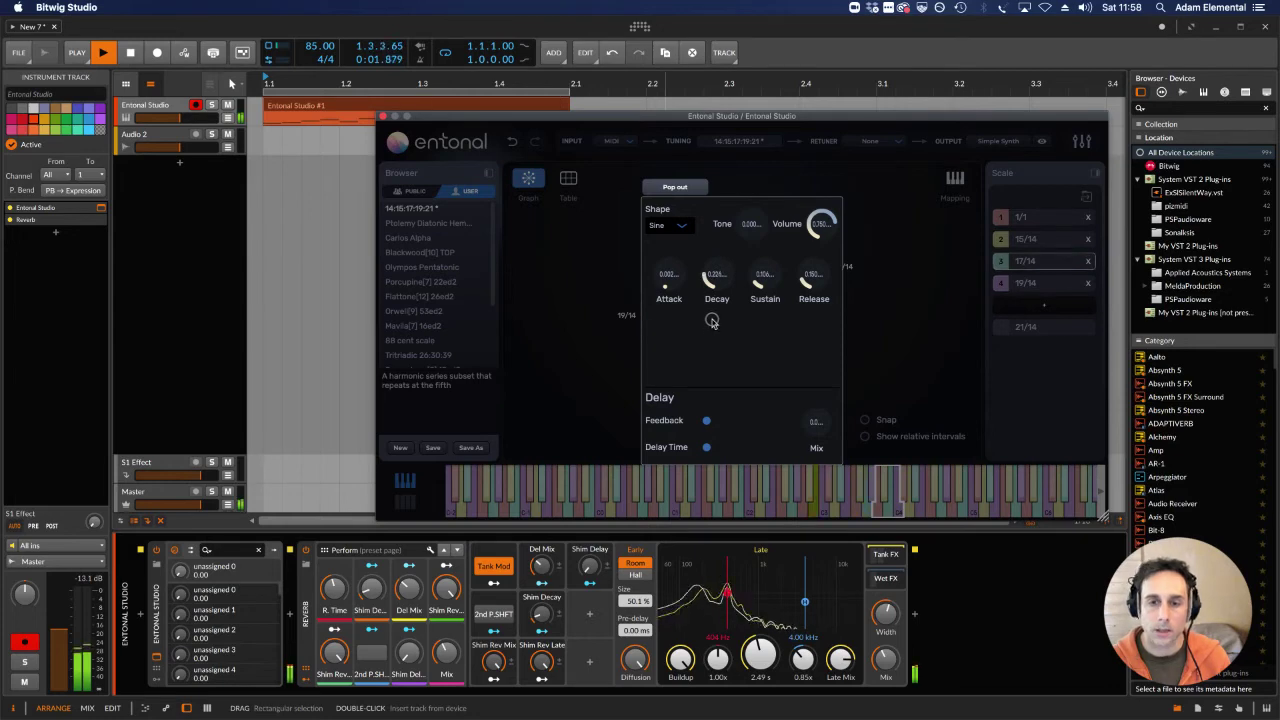
{"action": "left_click_drag", "start_coordinate": [756, 227], "coordinate": [731, 178]}
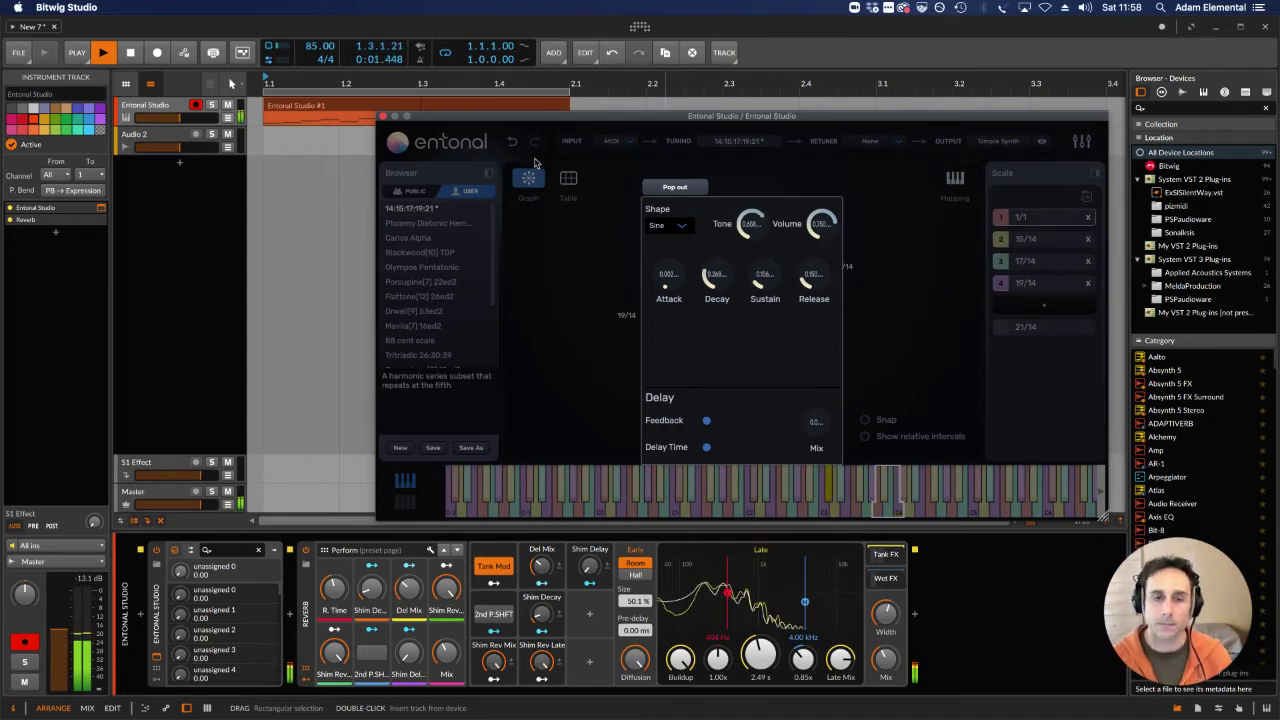
{"action": "left_click", "coordinate": [623, 207]}
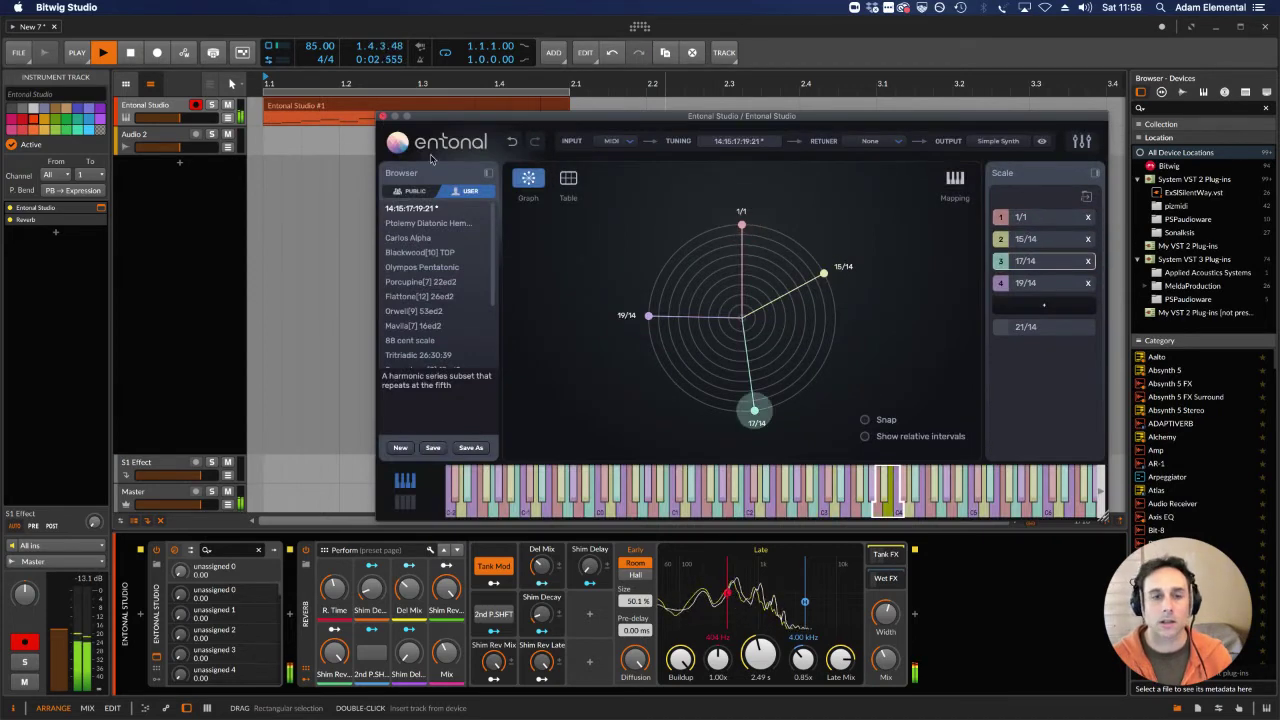
Step: Load the Ptolemy Diatonic Hemiolion tuning (1/1 to 9/5) and map its seven notes onto black keys too
{"action": "left_click", "coordinate": [450, 229]}
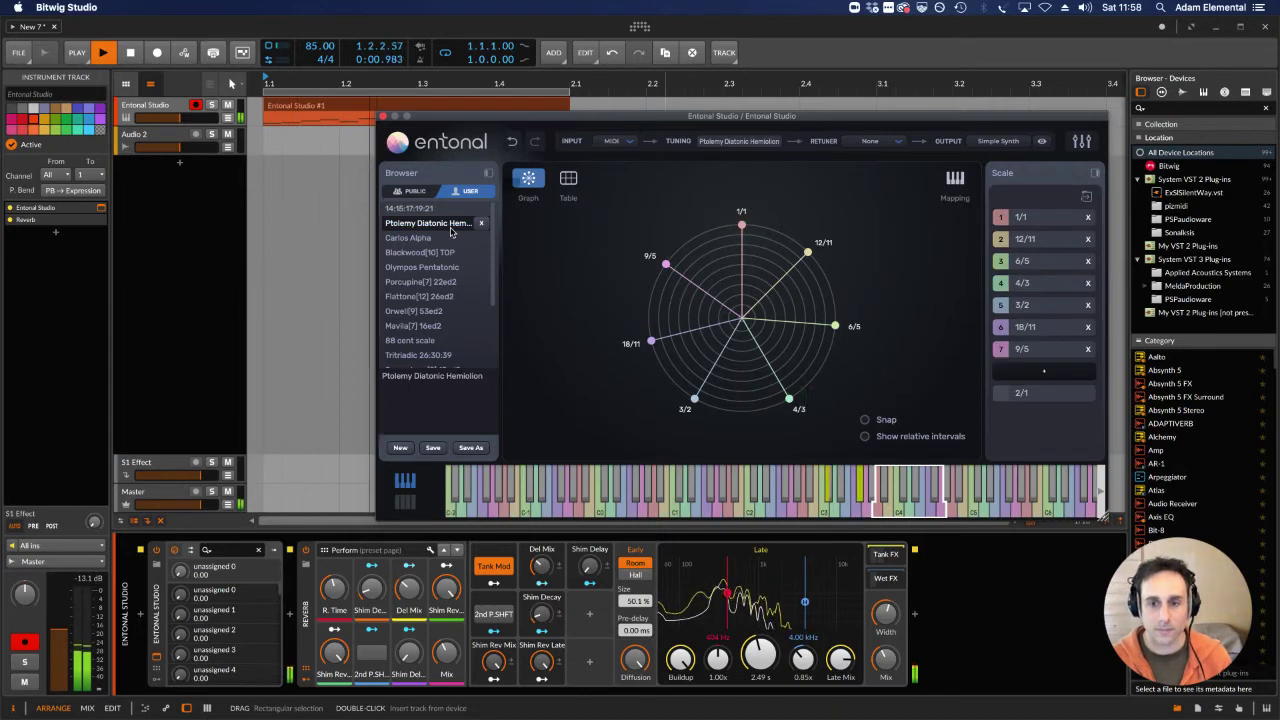
{"action": "left_click", "coordinate": [955, 182]}
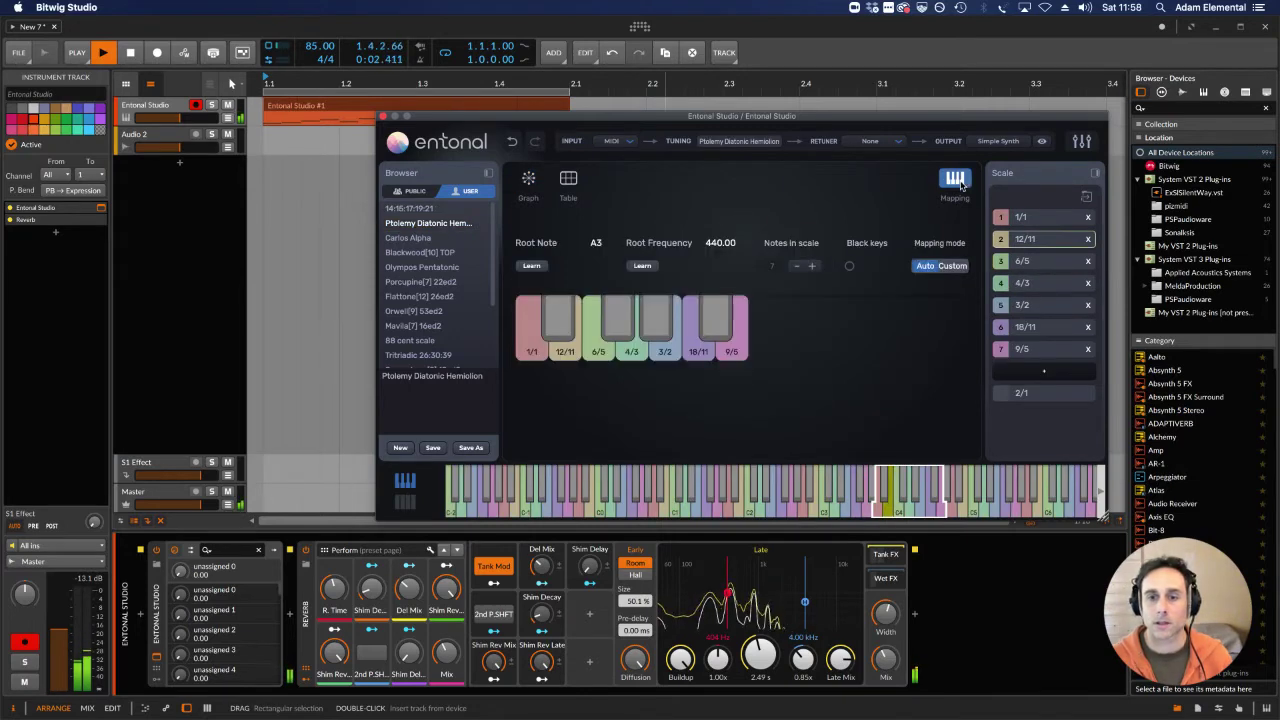
{"action": "left_click", "coordinate": [849, 266]}
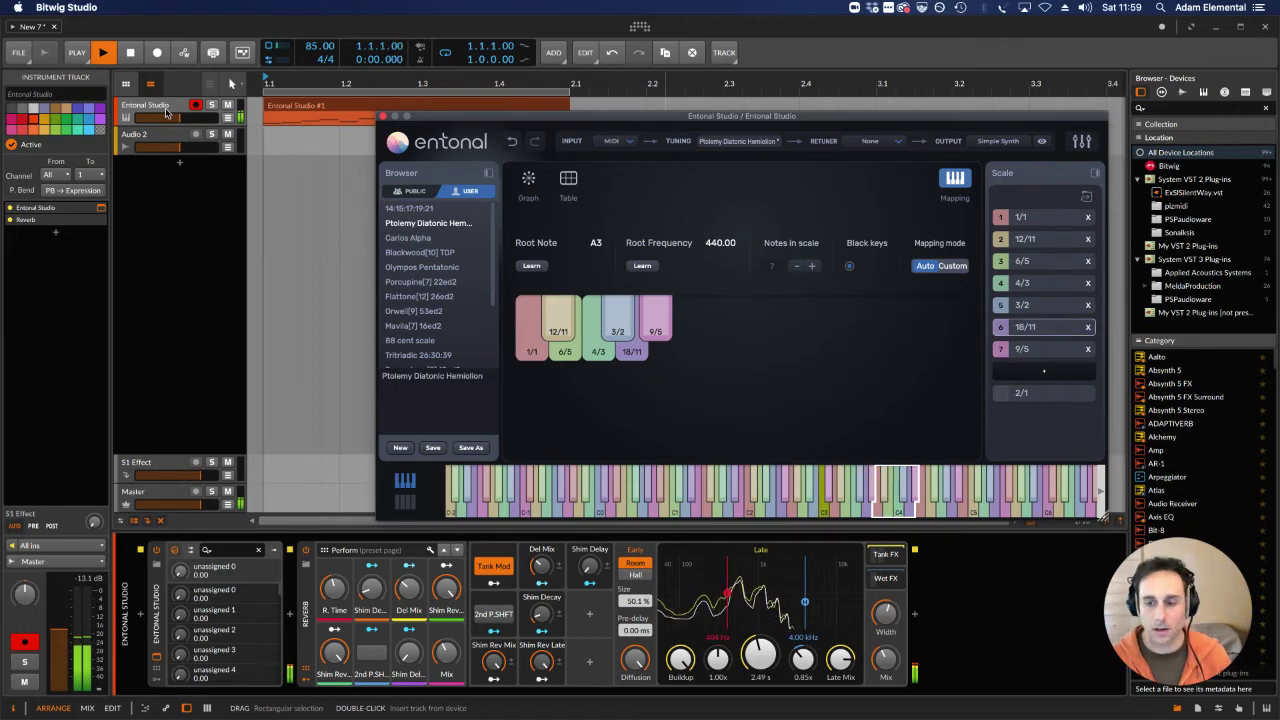
Step: Open the clip in the piano roll, raise the Entonal window, and load Carlos Alpha
{"action": "double_click", "coordinate": [328, 104]}
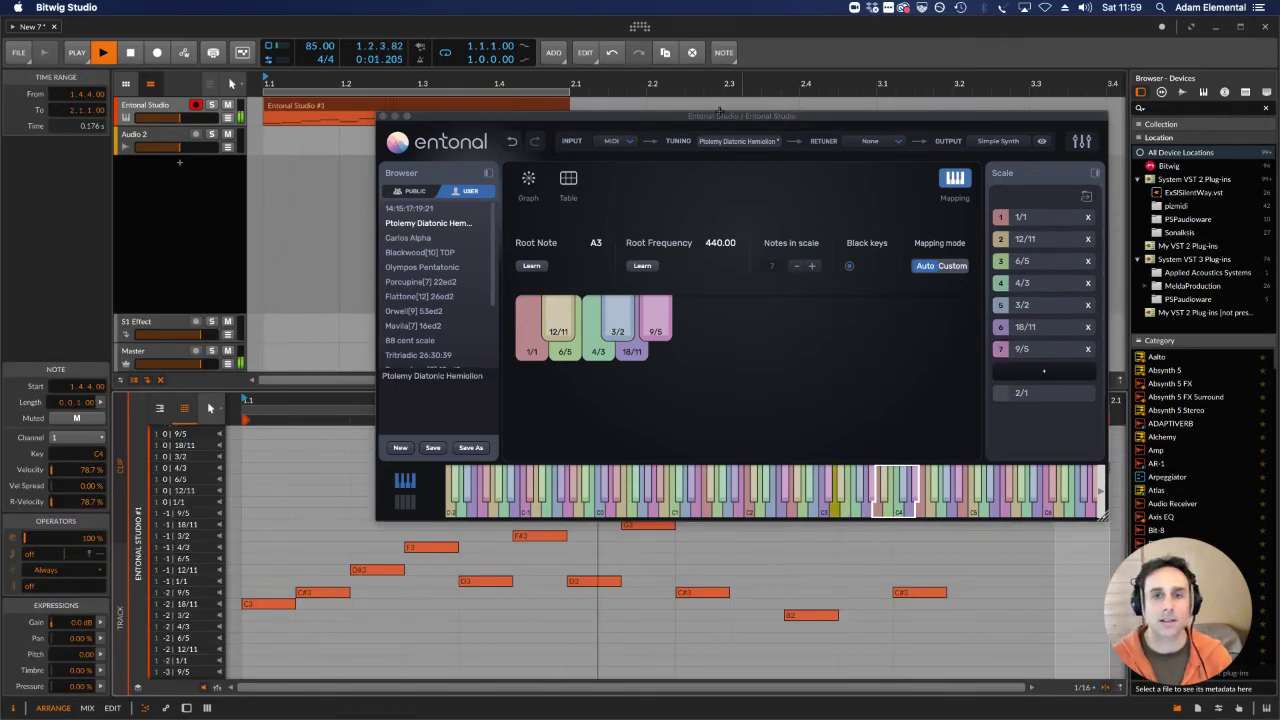
{"action": "left_click_drag", "start_coordinate": [716, 116], "coordinate": [736, 44]}
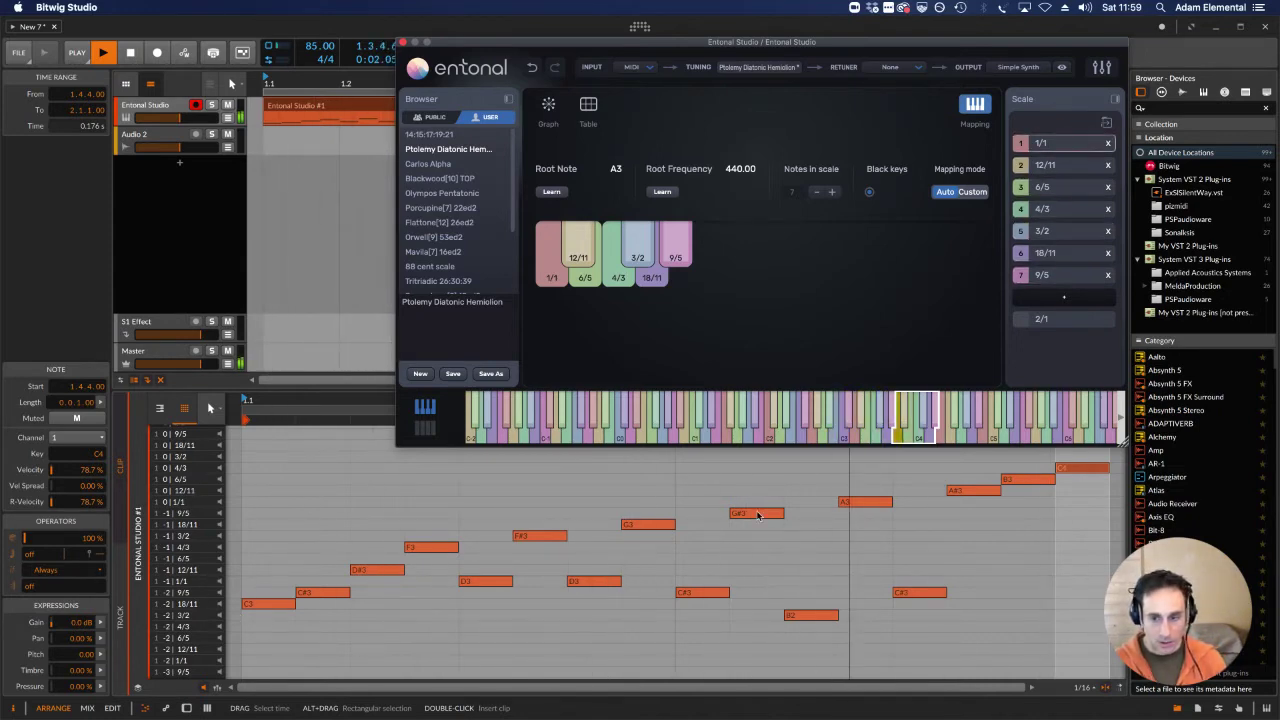
{"action": "left_click", "coordinate": [448, 166]}
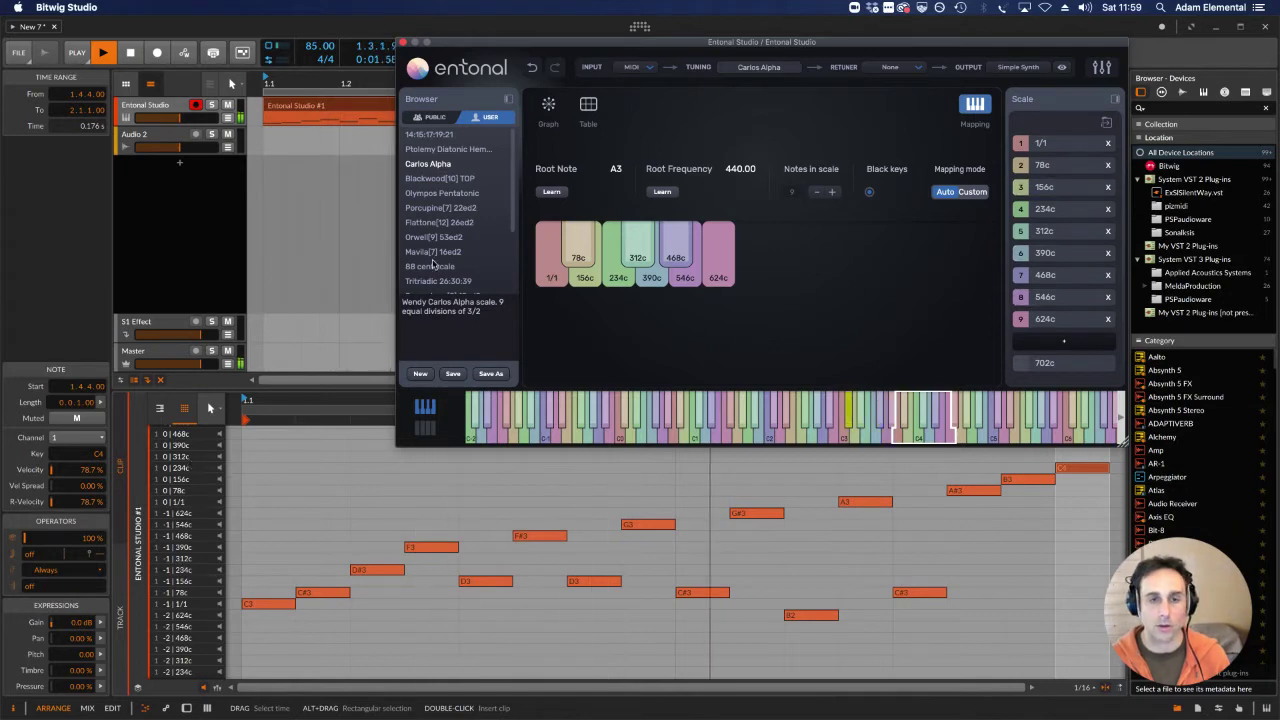
Step: Audition Blackwood[10] TOP and Olympos Pentatonic, ending on Porcupine[7] 22ed2
{"action": "left_click", "coordinate": [463, 179]}
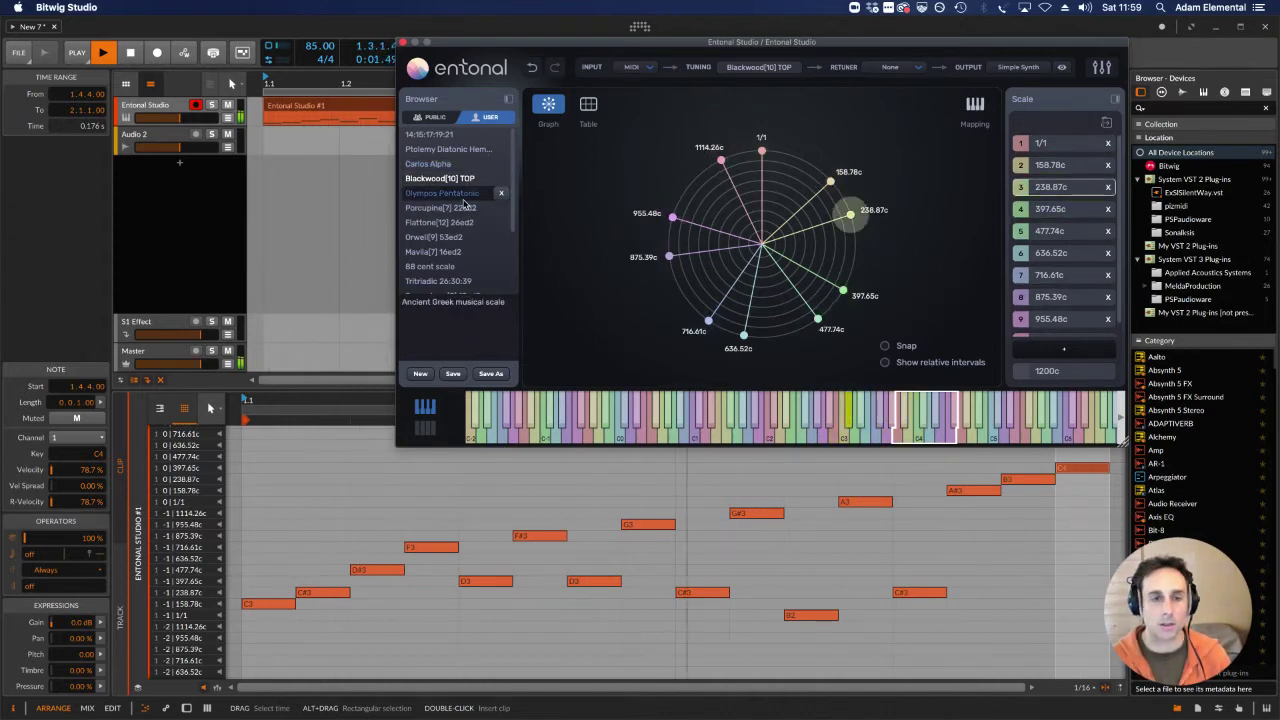
{"action": "left_click", "coordinate": [463, 196]}
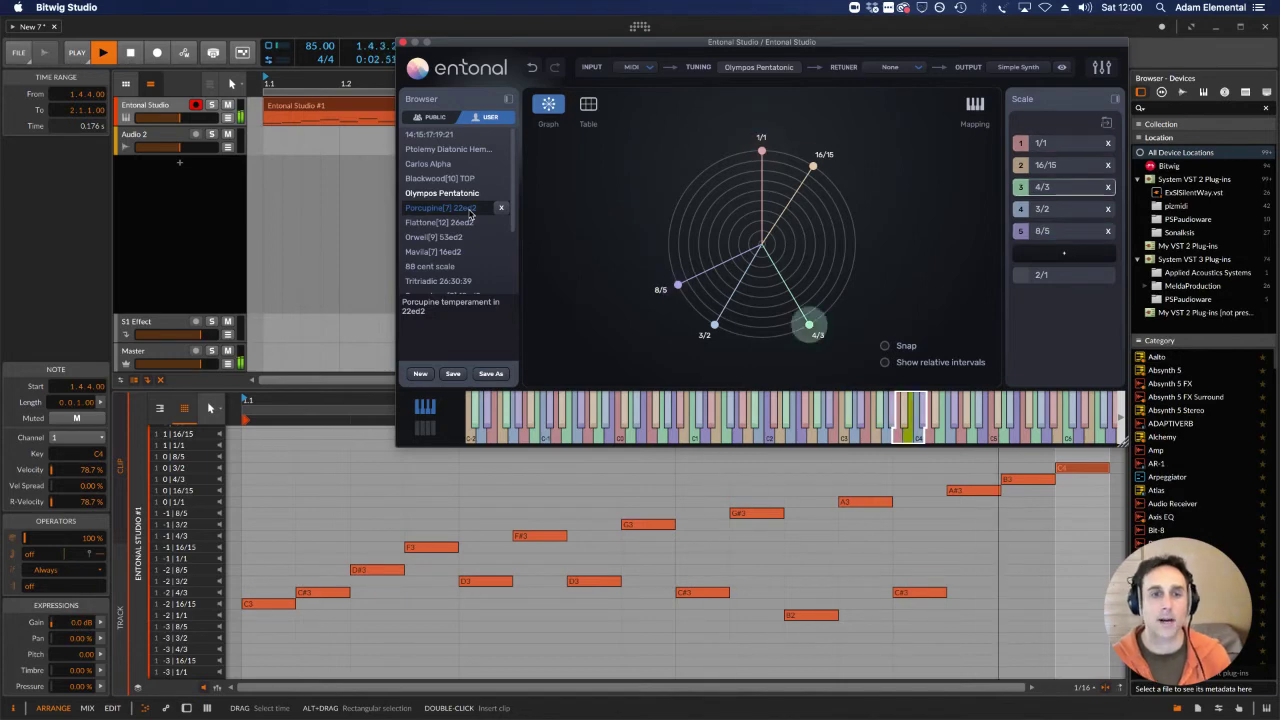
{"action": "left_click", "coordinate": [470, 214]}
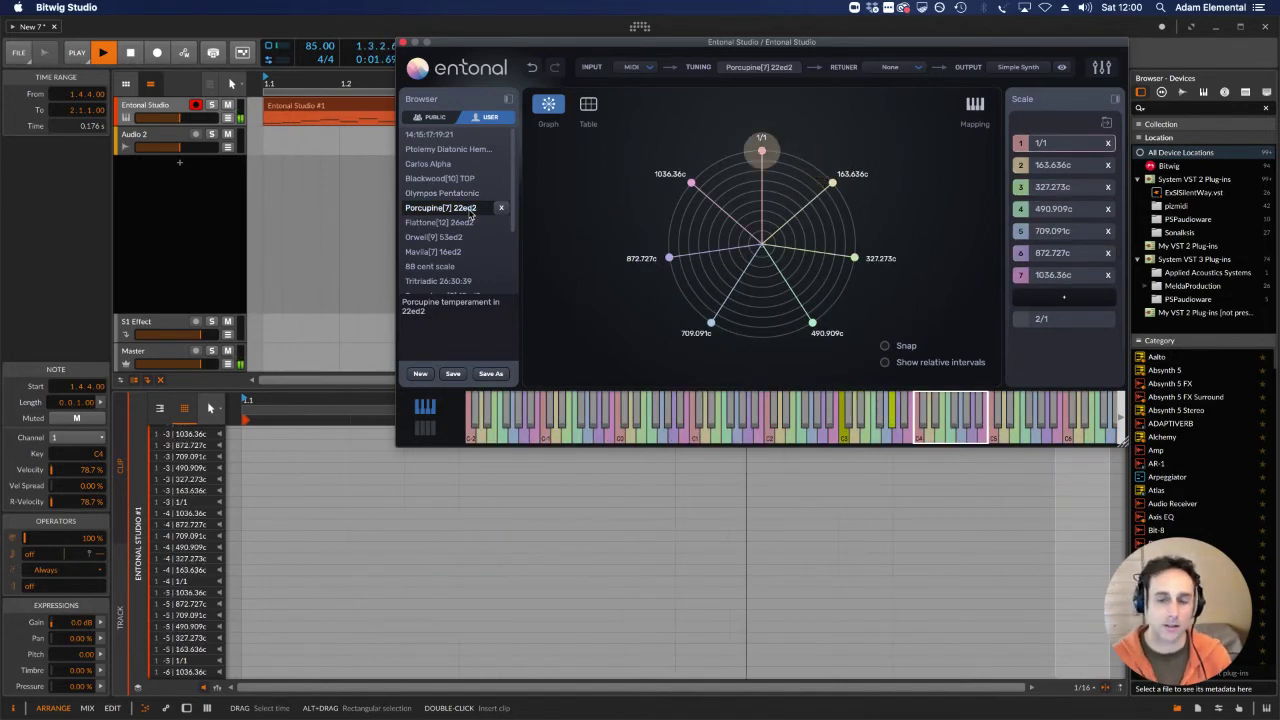
Step: Toggle Porcupine[7] 22ed2's black-key mapping, then load Flattone[12] 26ed2 and view its graph
{"action": "left_click", "coordinate": [975, 106]}
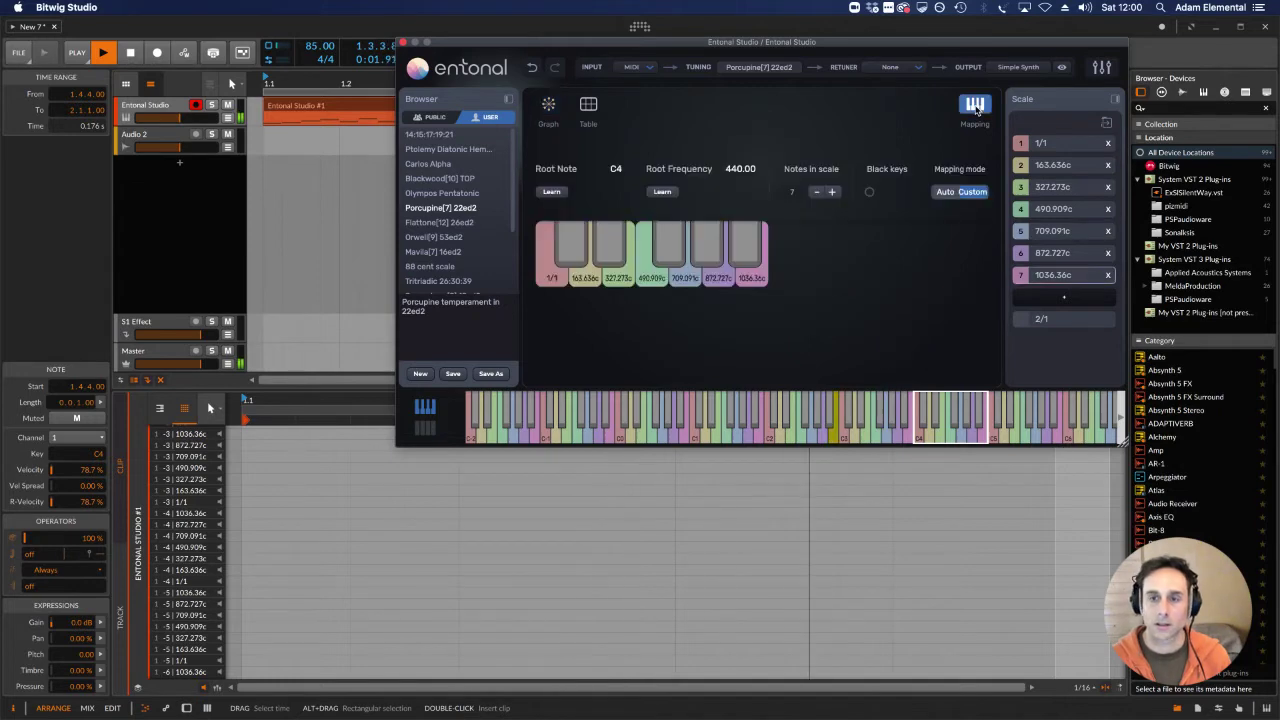
{"action": "left_click", "coordinate": [869, 194]}
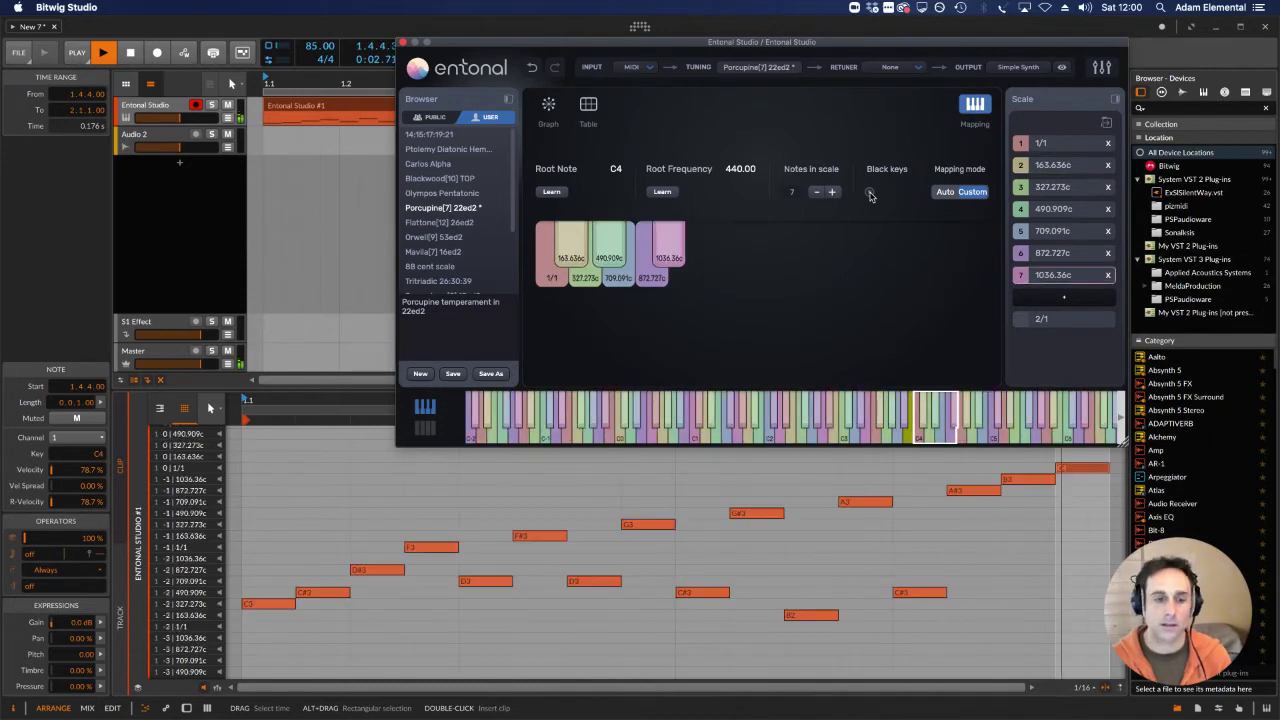
{"action": "left_click", "coordinate": [455, 227]}
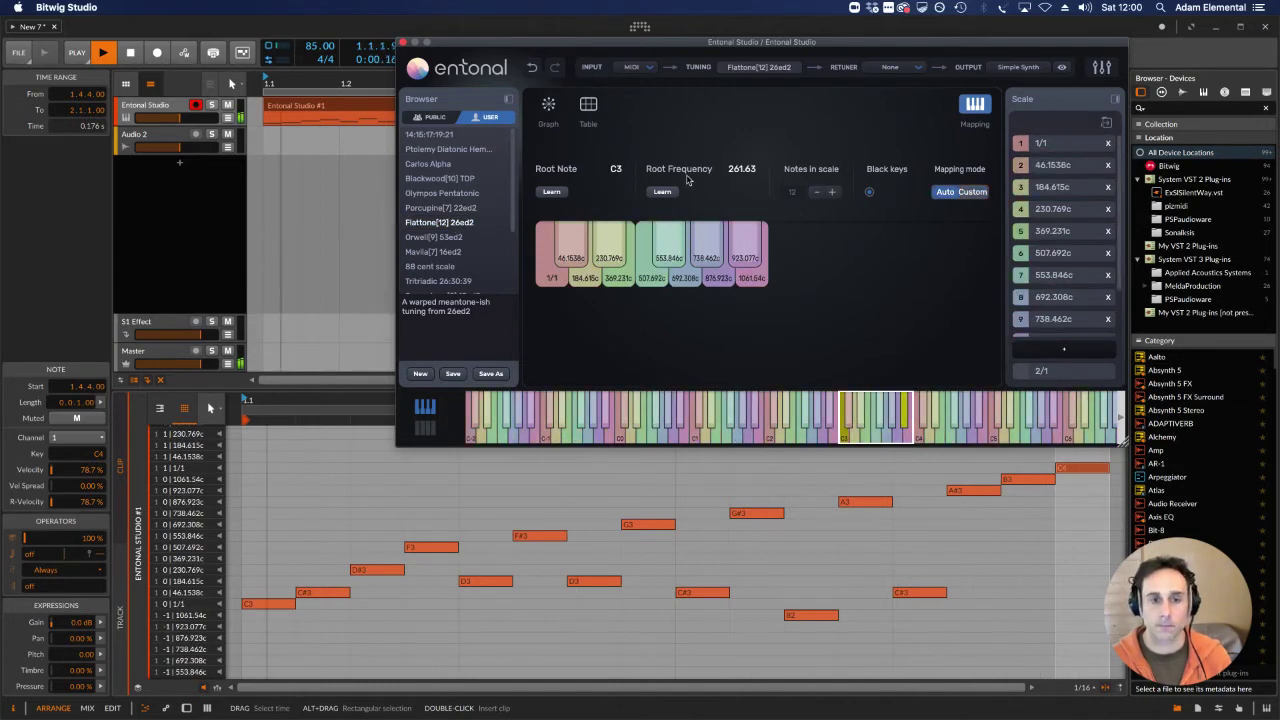
{"action": "left_click", "coordinate": [551, 114]}
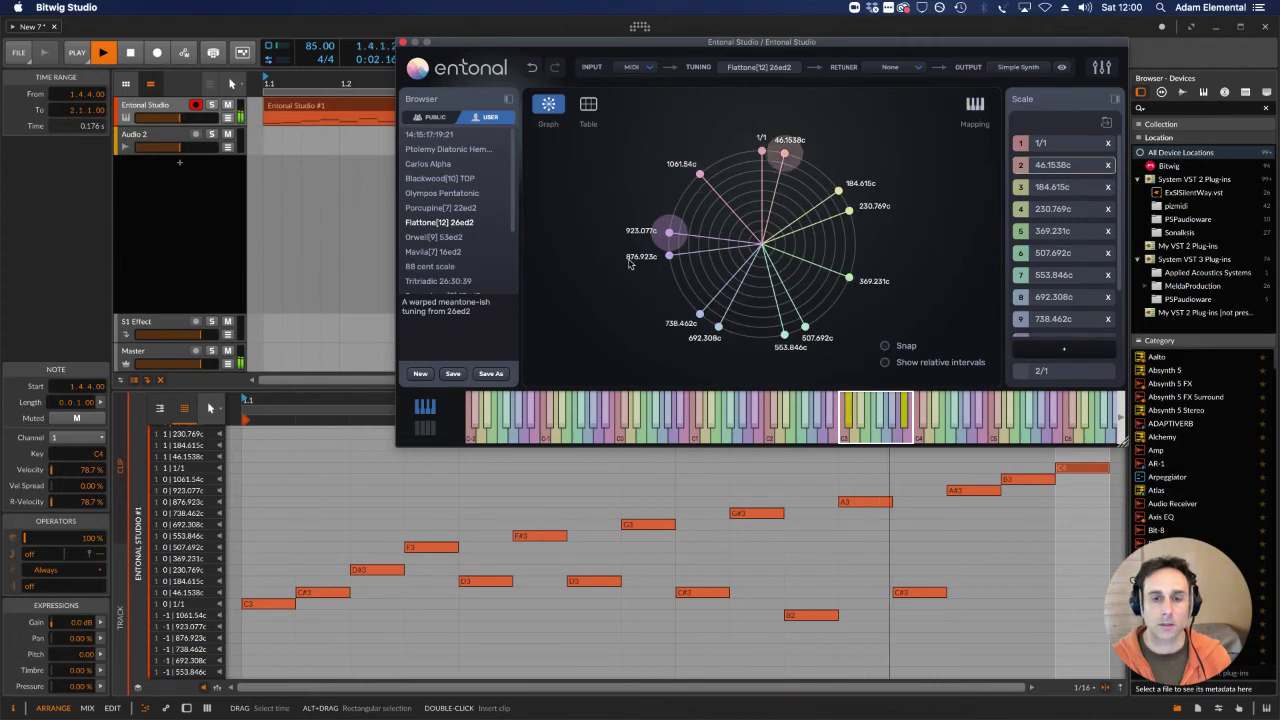
Step: Try Orwell[9] 53ed2, then reload Porcupine[7] 22ed2 from further down the browser
{"action": "left_click", "coordinate": [457, 240]}
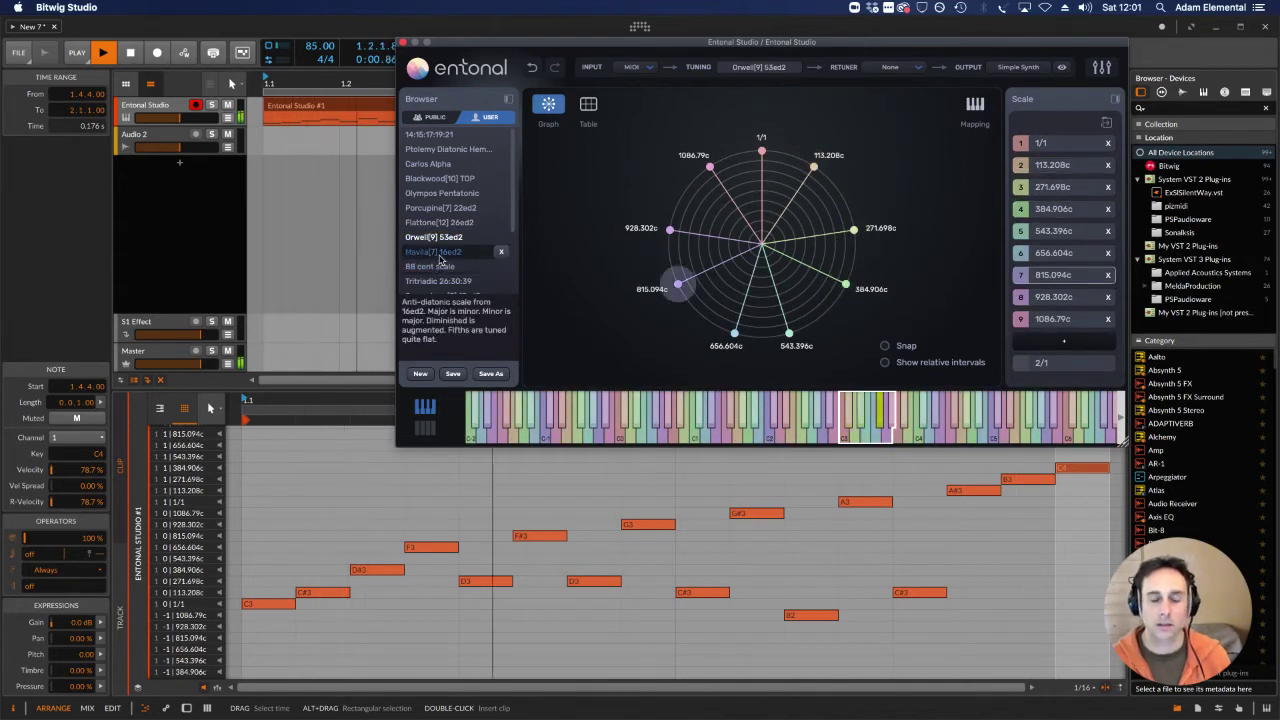
{"action": "scroll", "coordinate": [440, 258], "scroll_direction": "down", "scroll_amount": 3}
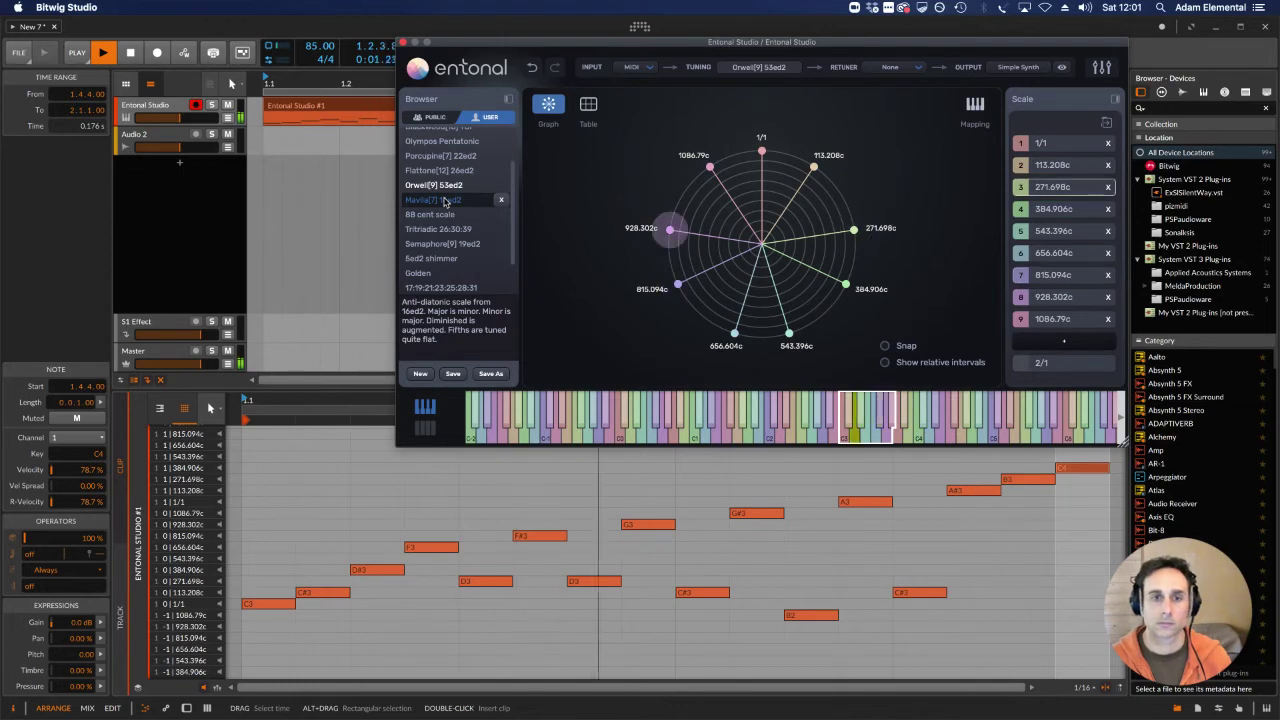
{"action": "left_click", "coordinate": [450, 157]}
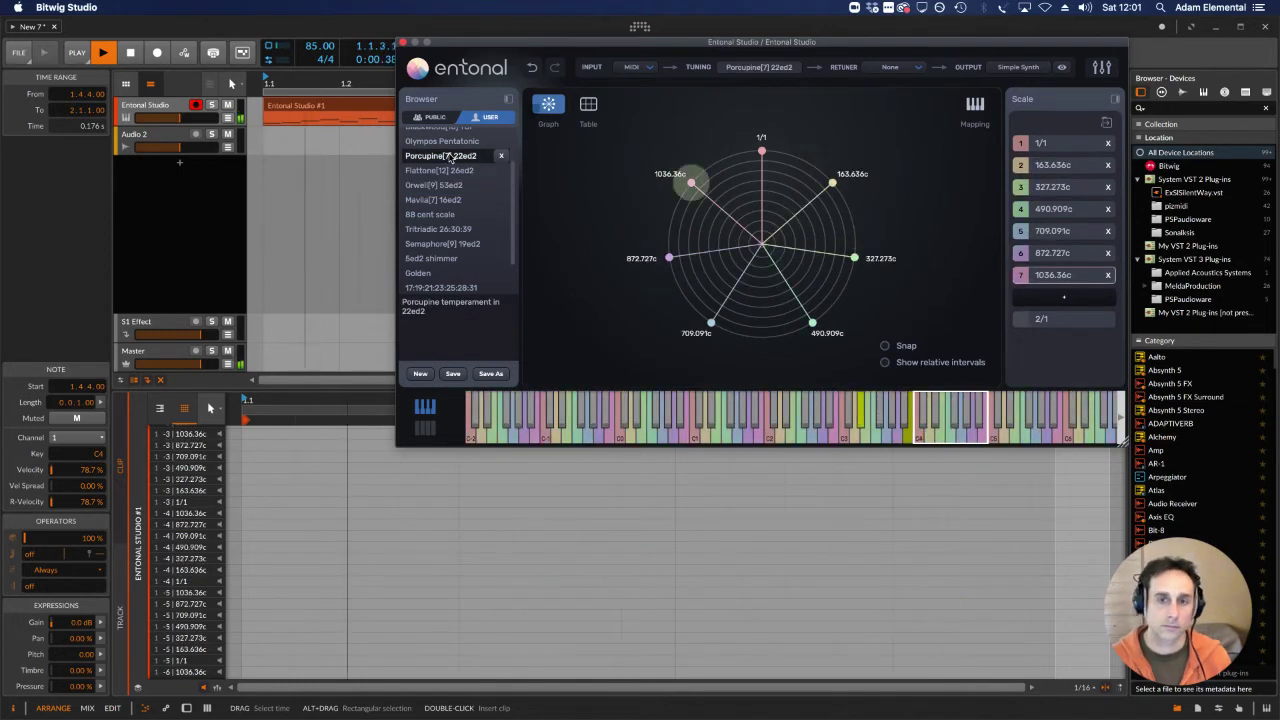
Step: Toggle Porcupine[7] 22ed2's black-key mapping and return to the circular graph
{"action": "left_click", "coordinate": [975, 108]}
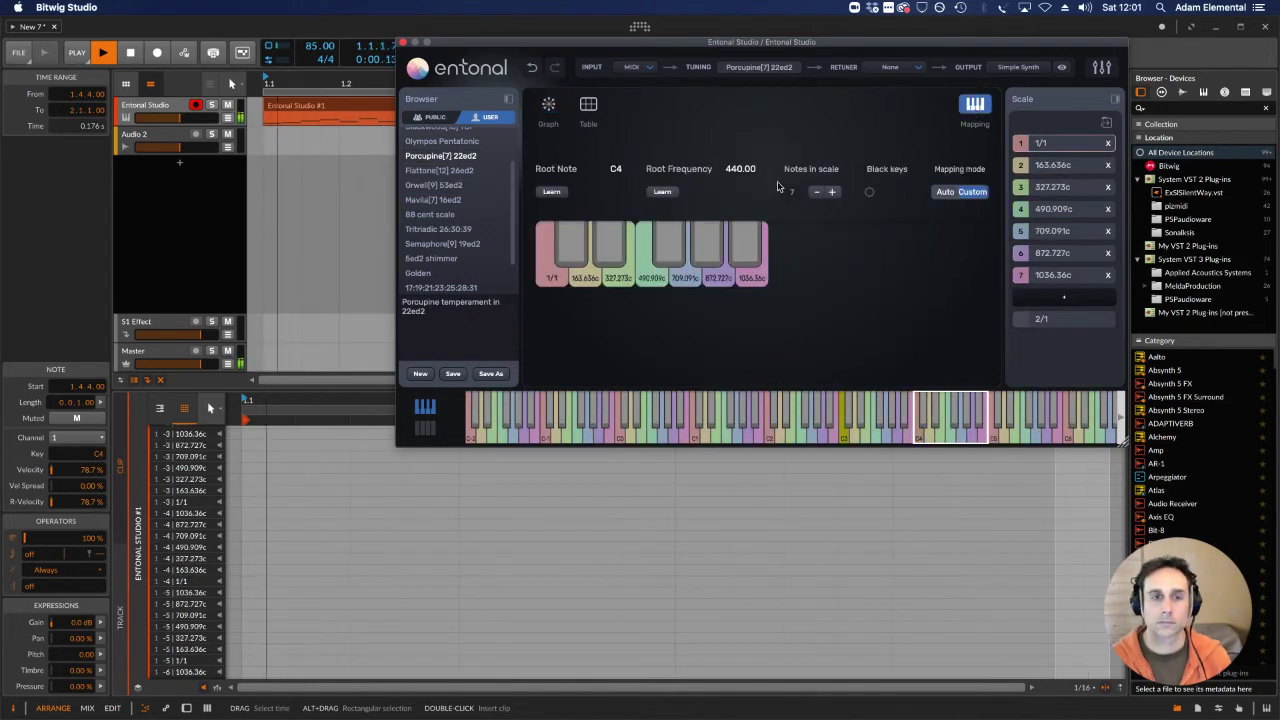
{"action": "left_click", "coordinate": [869, 193]}
{"action": "left_click", "coordinate": [549, 106]}
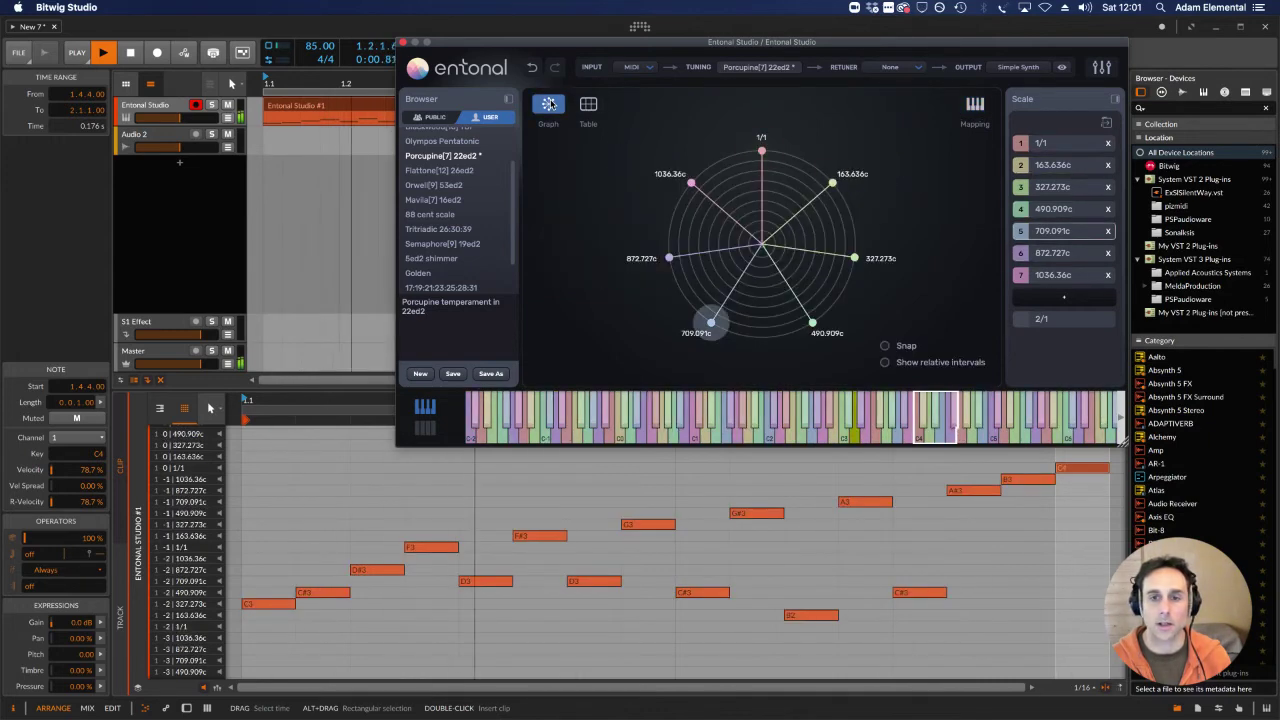
Step: Load Mavila[7] 16ed2 with black keys mapped, then switch to the 88 cent scale
{"action": "left_click", "coordinate": [437, 203]}
{"action": "left_click", "coordinate": [975, 104]}
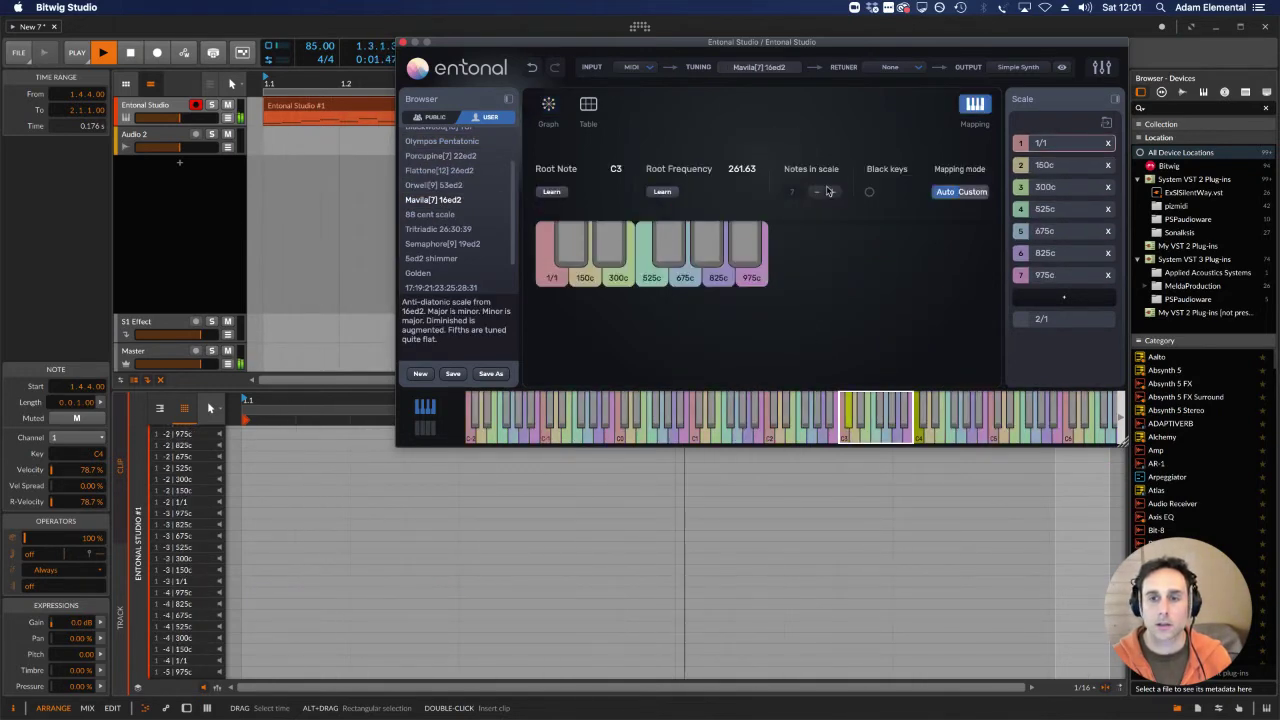
{"action": "left_click", "coordinate": [868, 193]}
{"action": "left_click", "coordinate": [547, 106]}
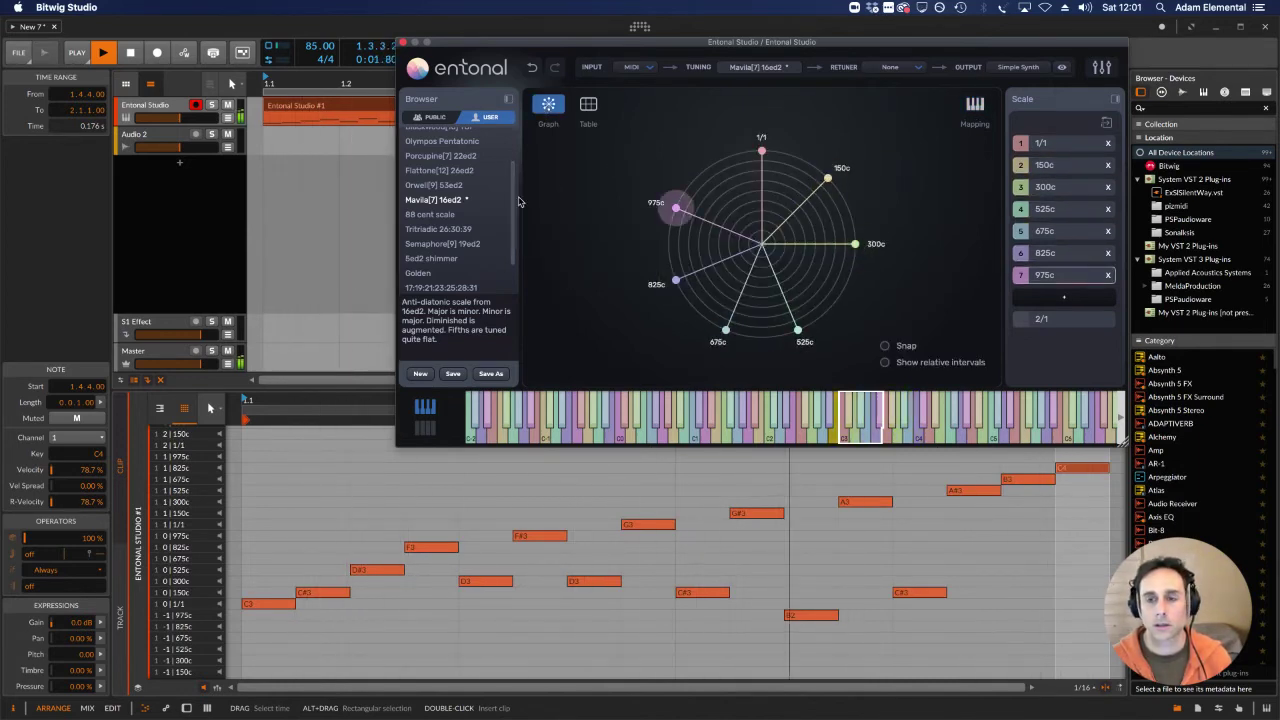
{"action": "mouse_move", "coordinate": [453, 218]}
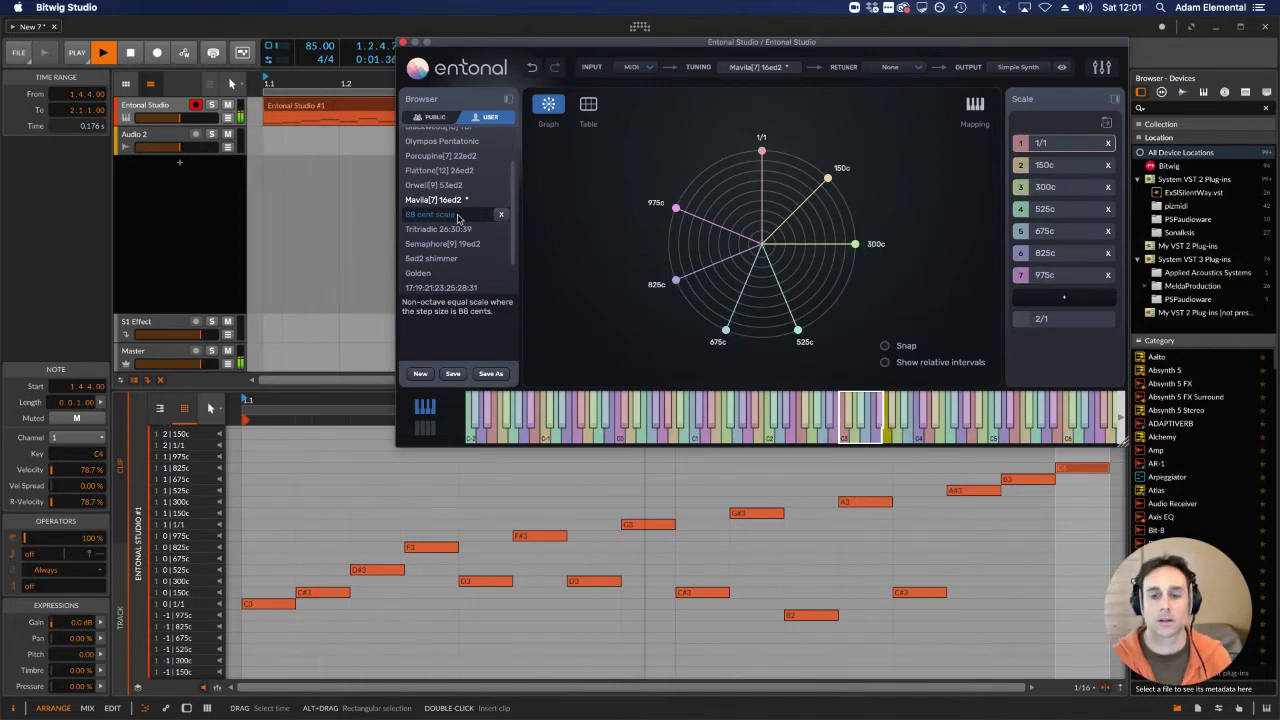
{"action": "left_click", "coordinate": [456, 215]}
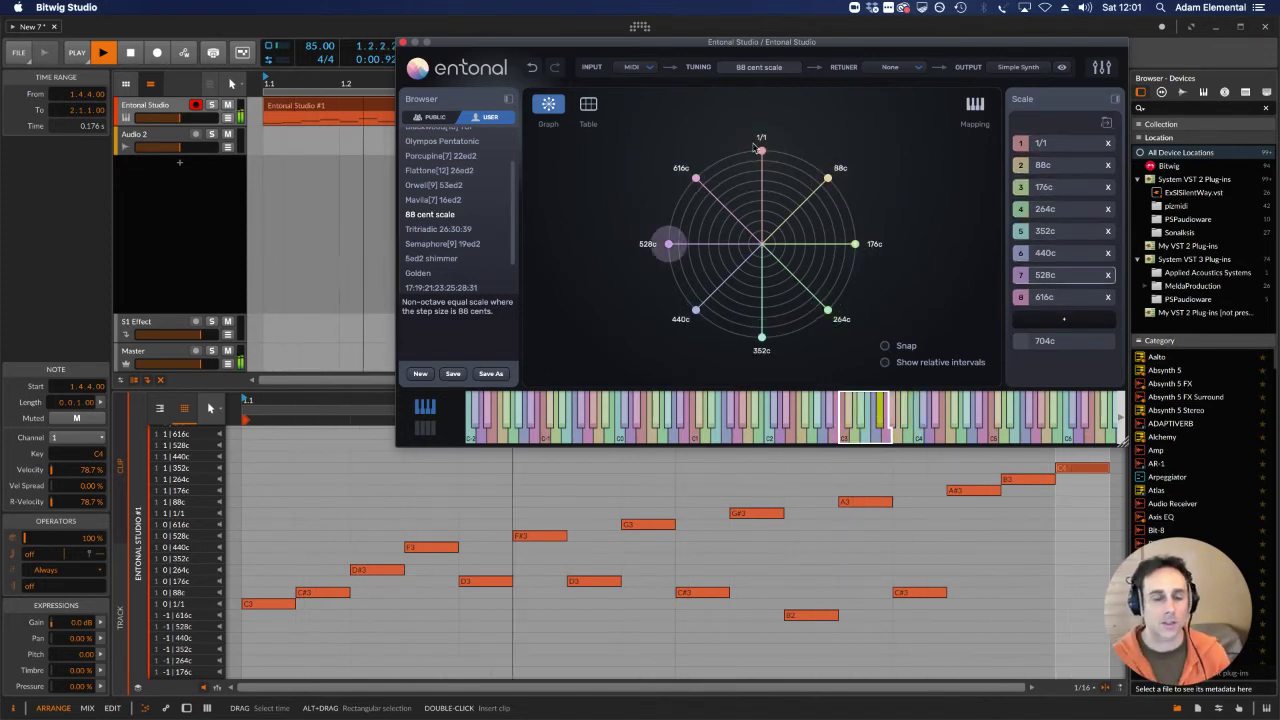
Step: Load Tritriadic 26:30:39 and map its seven ratios (1/1 to 45/26) onto black keys too
{"action": "left_click", "coordinate": [455, 230]}
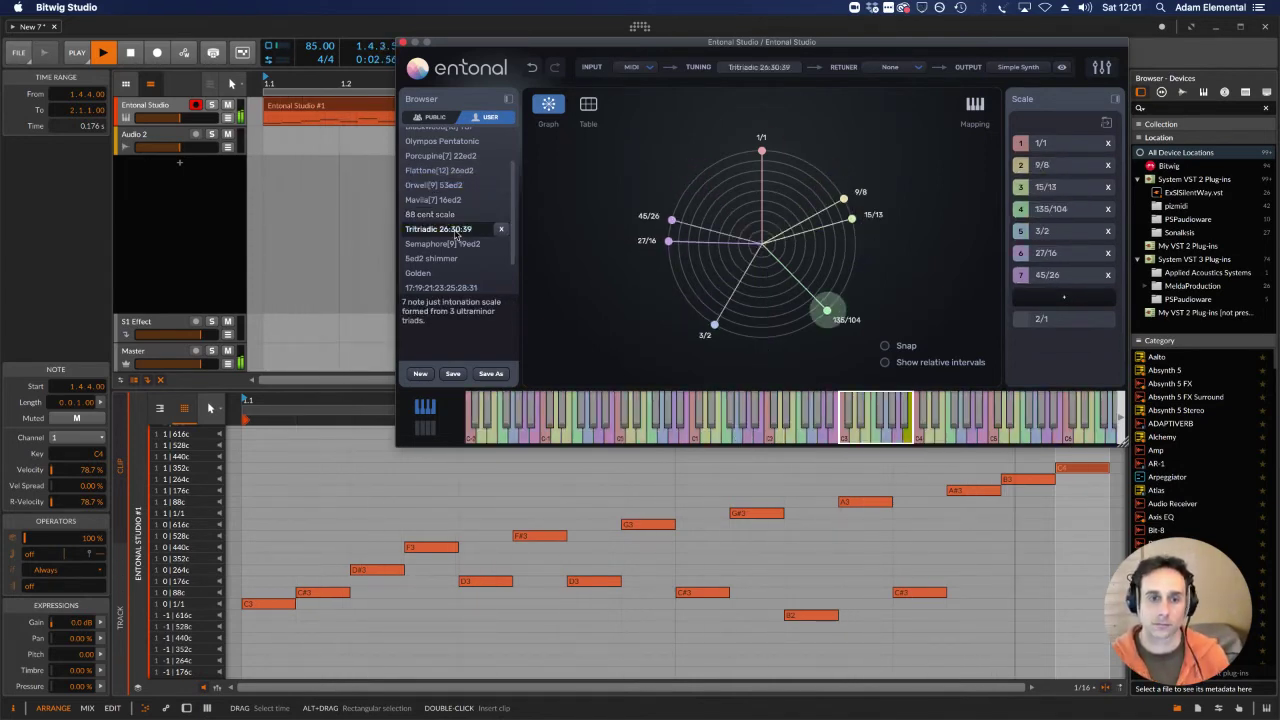
{"action": "left_click", "coordinate": [977, 106]}
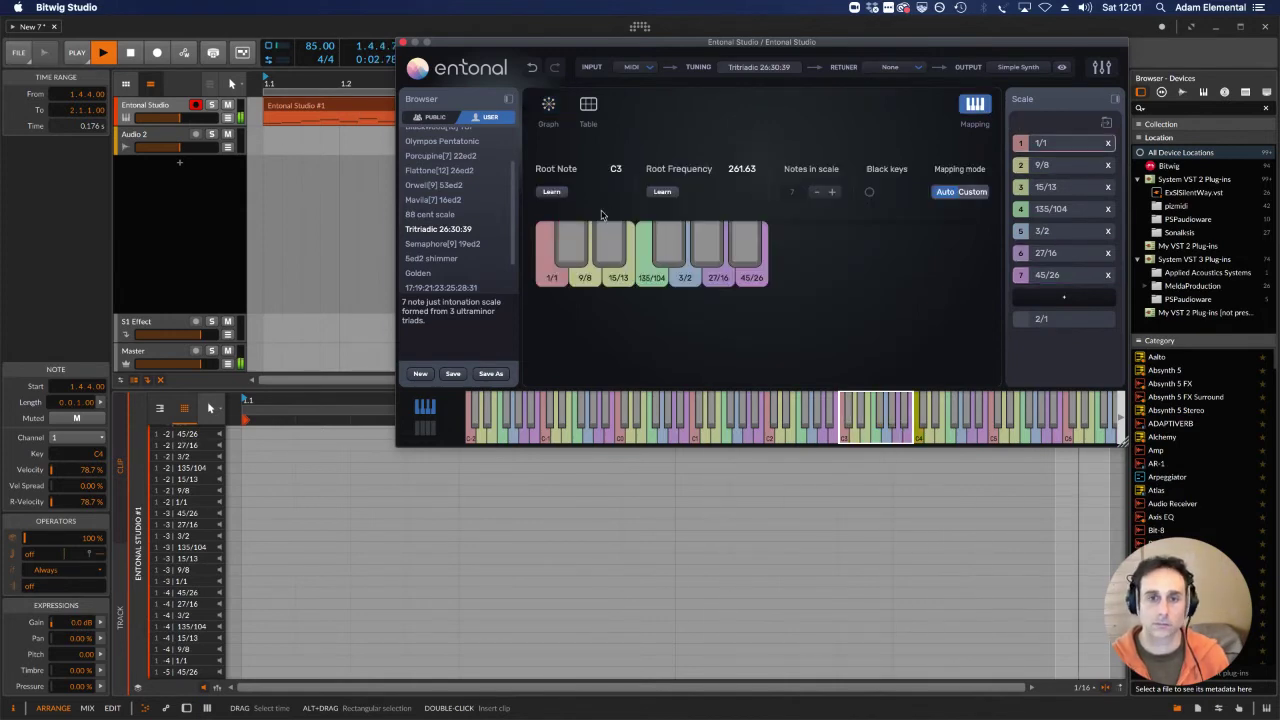
{"action": "left_click", "coordinate": [870, 194]}
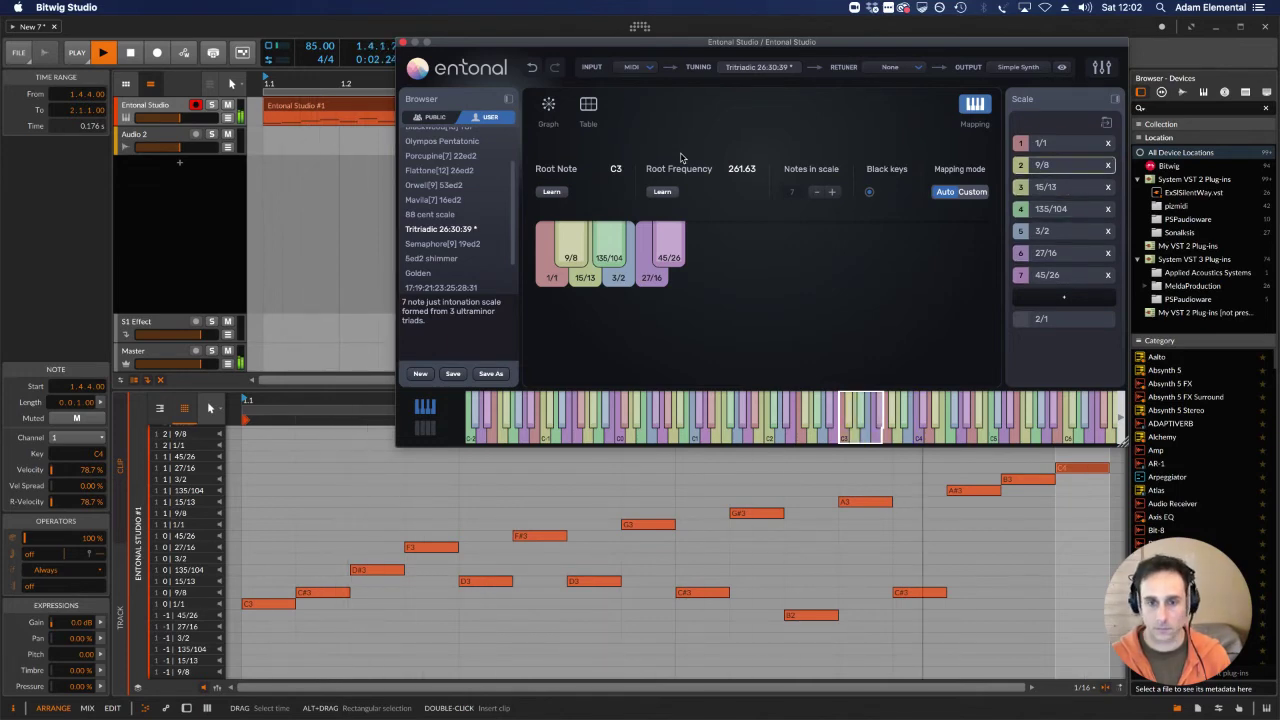
{"action": "left_click", "coordinate": [552, 110]}
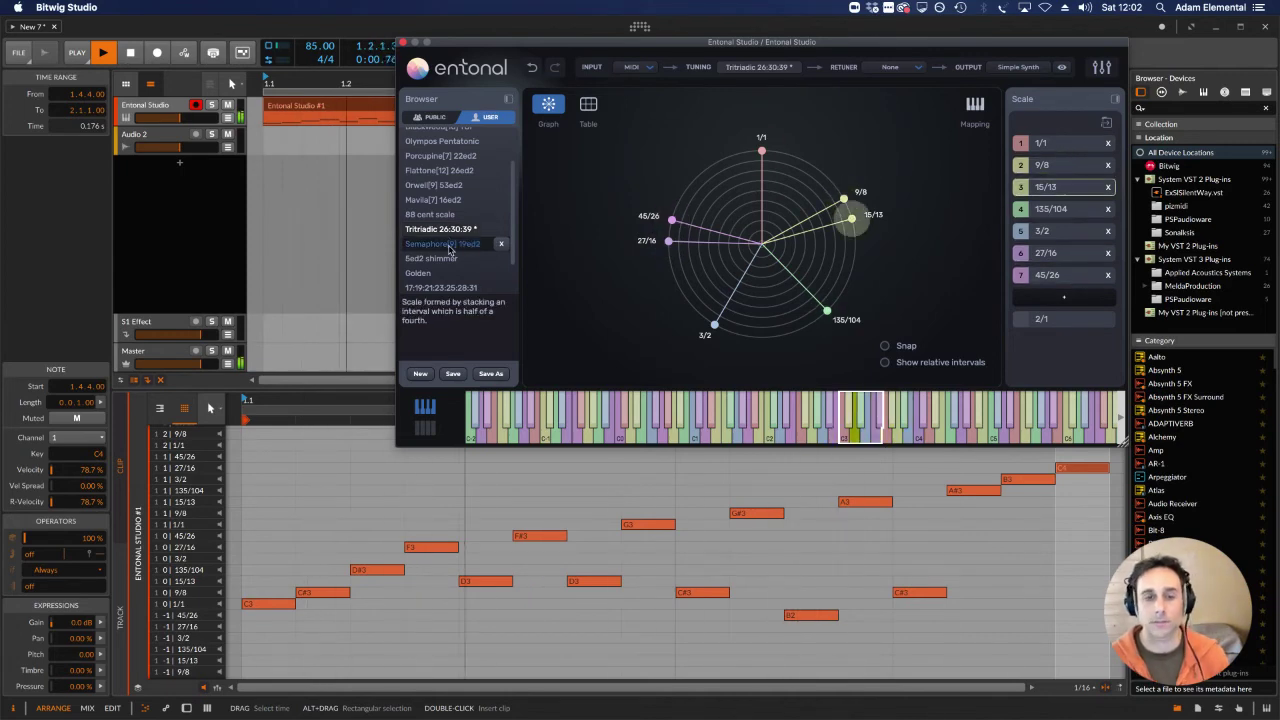
Step: Audition Semaphore[9] 19ed2, then load 5ed2 shimmer with its pentatonic pairs 20 cents apart
{"action": "left_click", "coordinate": [449, 246]}
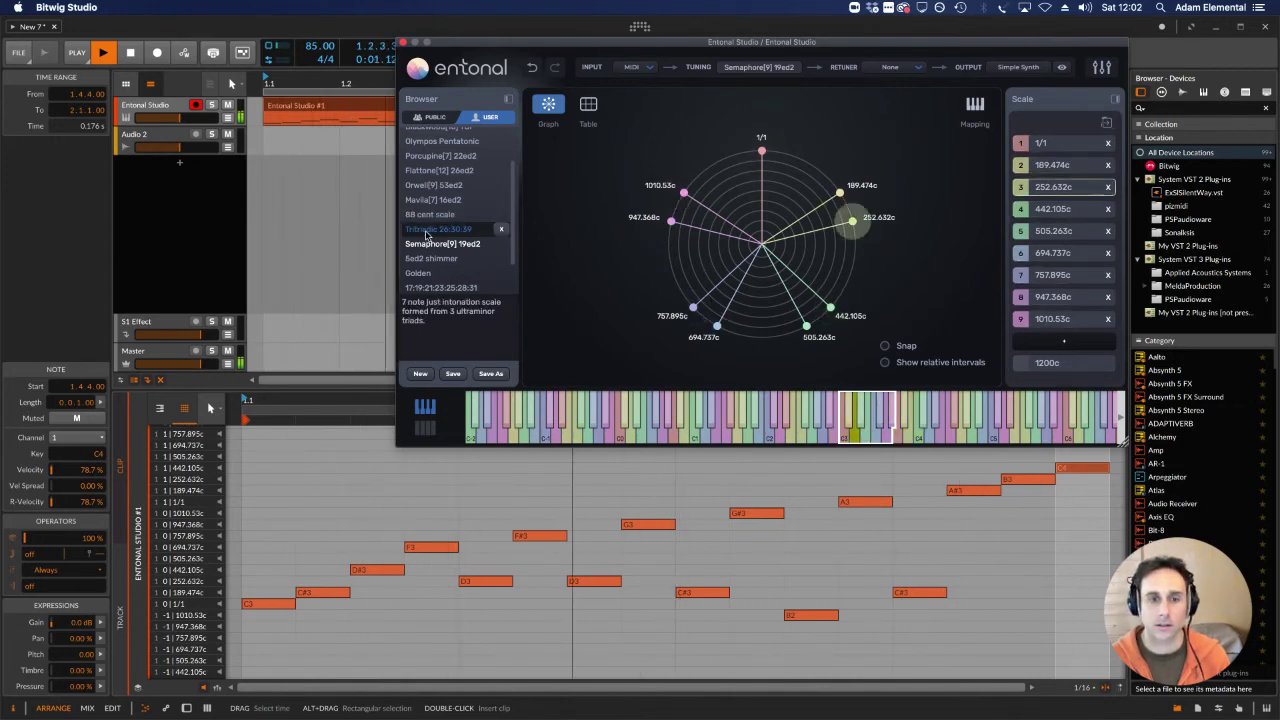
{"action": "mouse_move", "coordinate": [440, 259]}
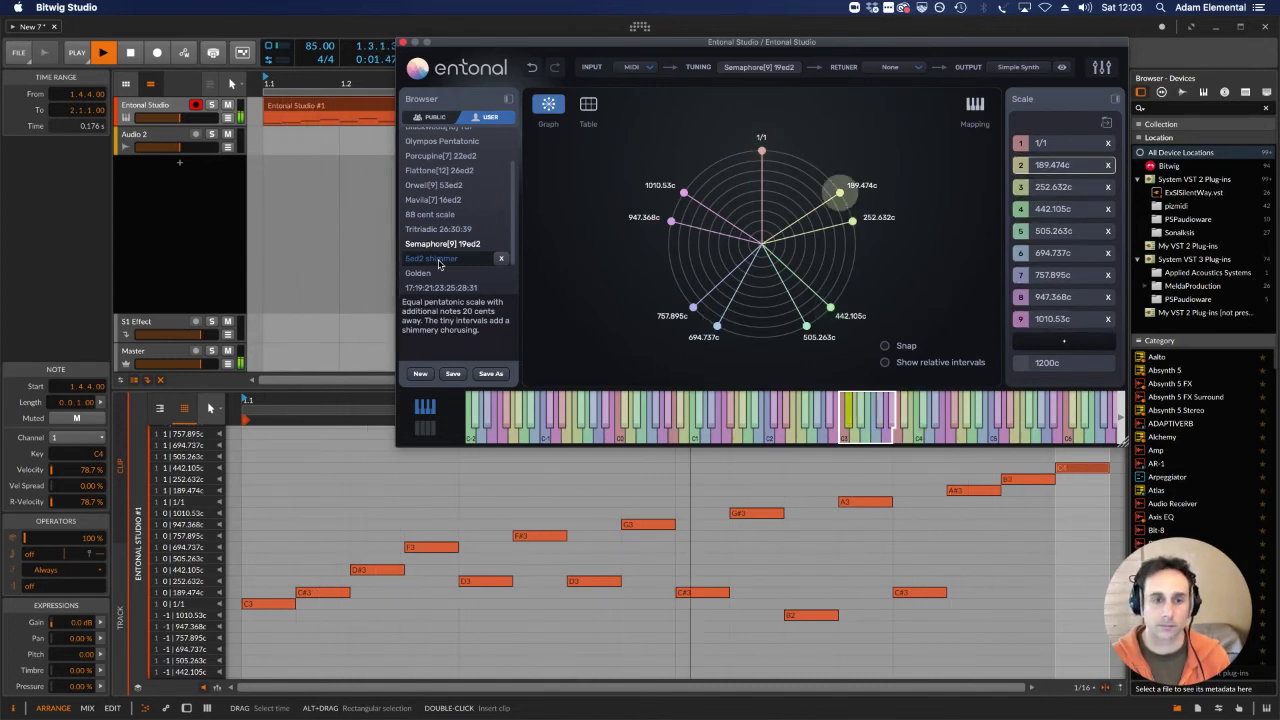
{"action": "left_click", "coordinate": [440, 259]}
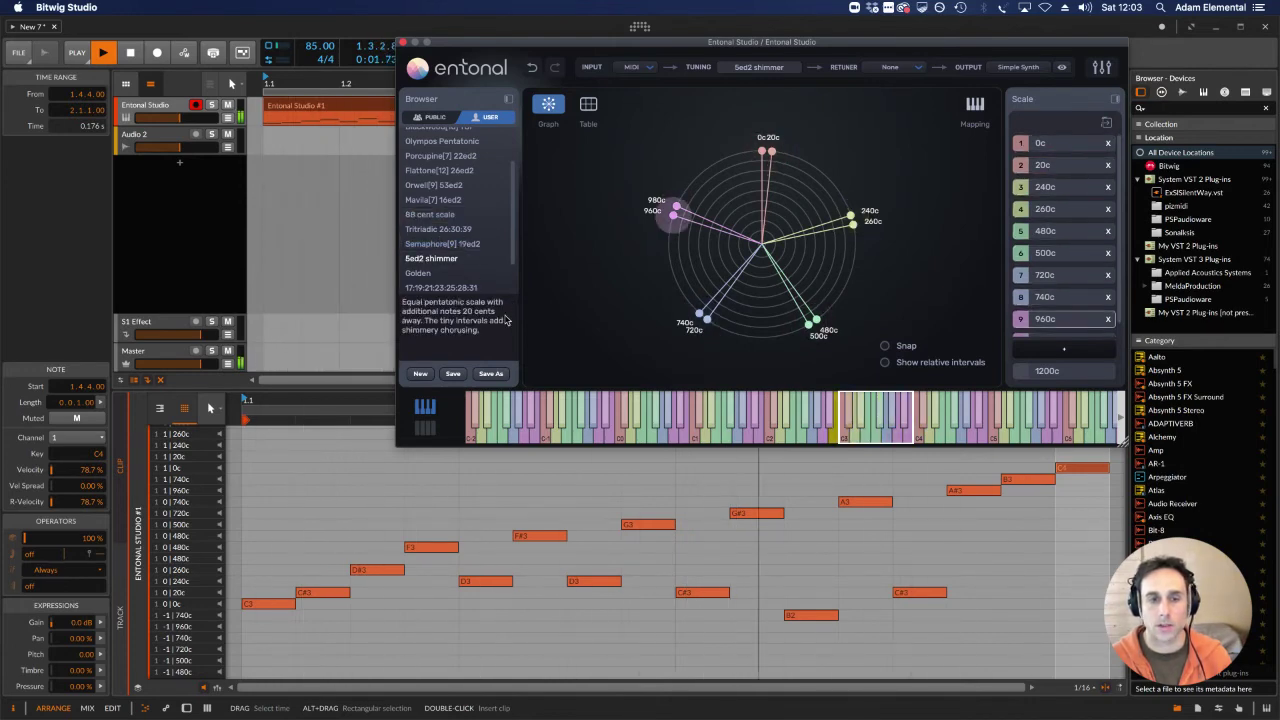
Step: Load the Golden scale (repeating at 833.09c) and map its five notes onto black keys
{"action": "left_click", "coordinate": [450, 274]}
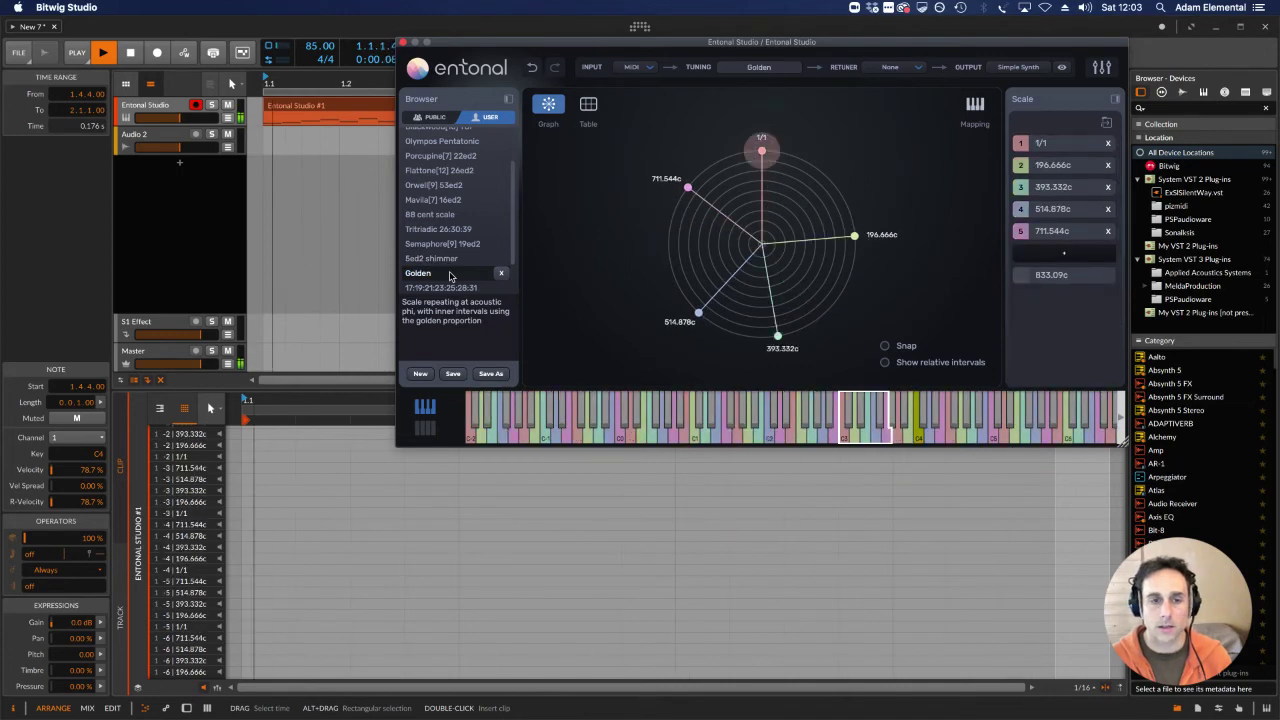
{"action": "left_click", "coordinate": [975, 106]}
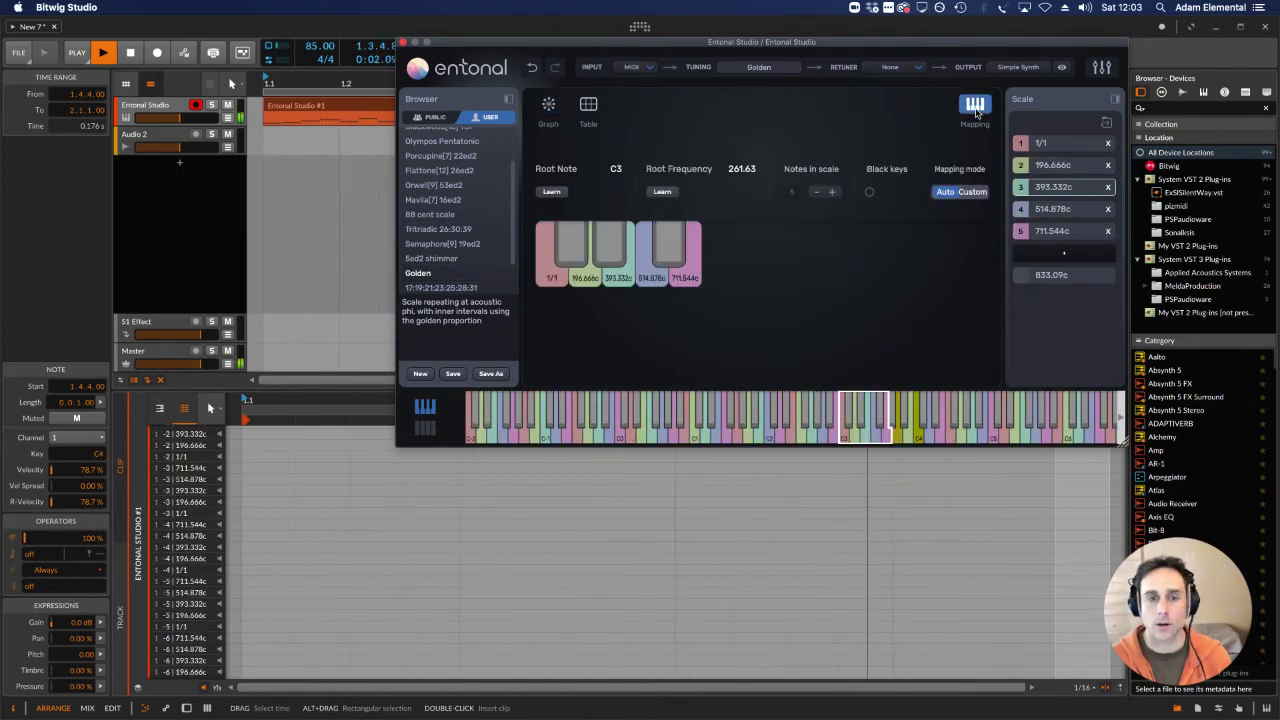
{"action": "left_click", "coordinate": [869, 193]}
{"action": "left_click", "coordinate": [549, 105]}
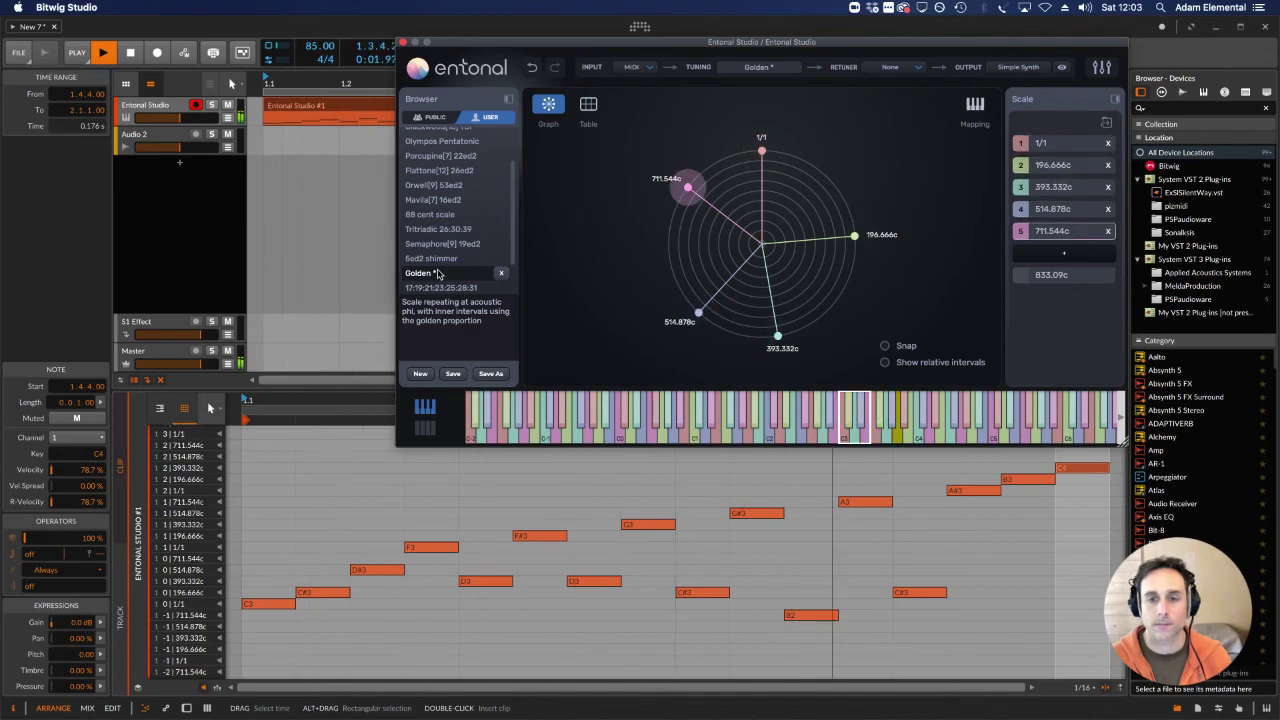
{"action": "scroll", "coordinate": [440, 270], "scroll_direction": "down", "scroll_amount": 3}
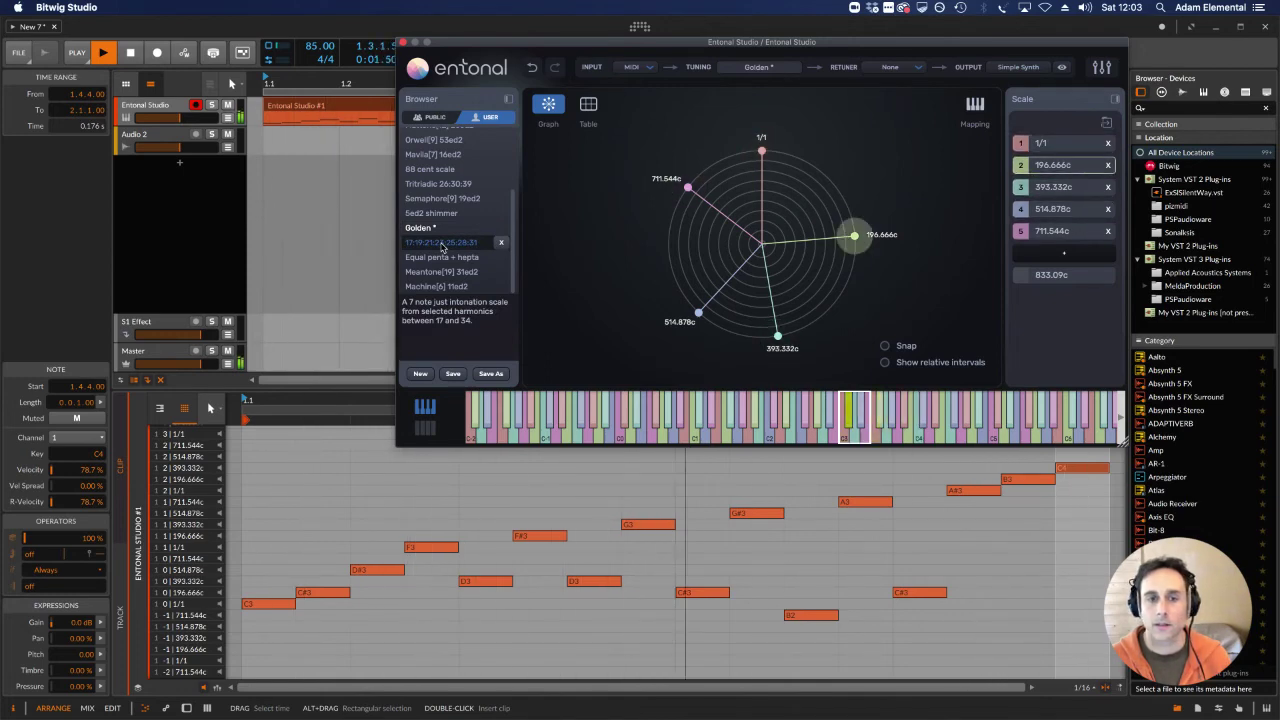
Step: Audition the 17:19:21:23:25:28:31 harmonic scale and its mapping, then load Equal penta + hepta
{"action": "left_click", "coordinate": [443, 243]}
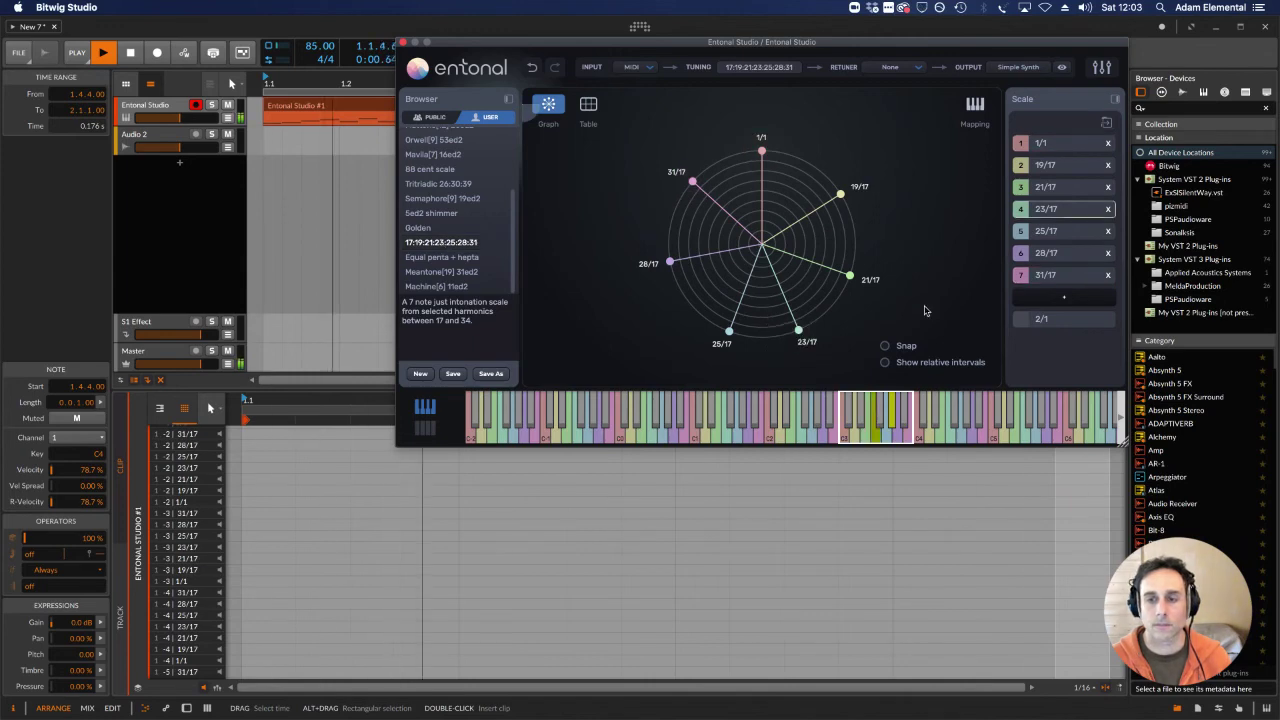
{"action": "left_click", "coordinate": [978, 110]}
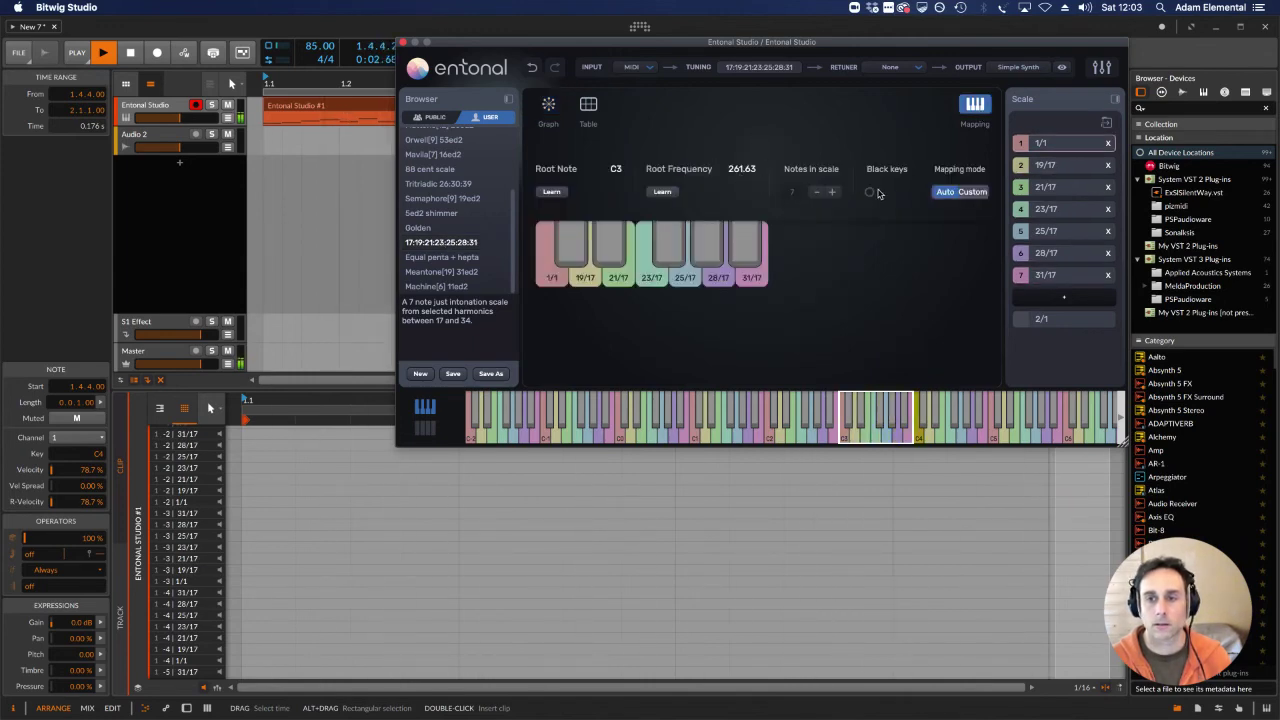
{"action": "left_click", "coordinate": [975, 106]}
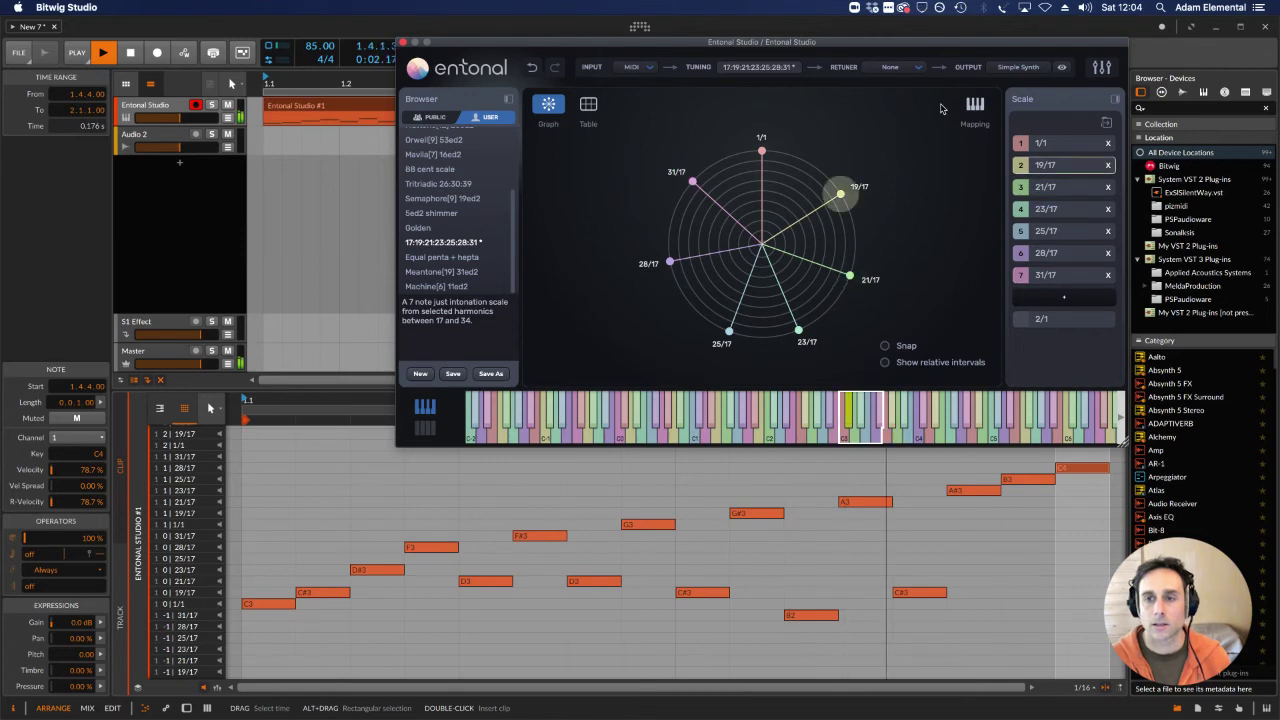
{"action": "left_click", "coordinate": [442, 258]}
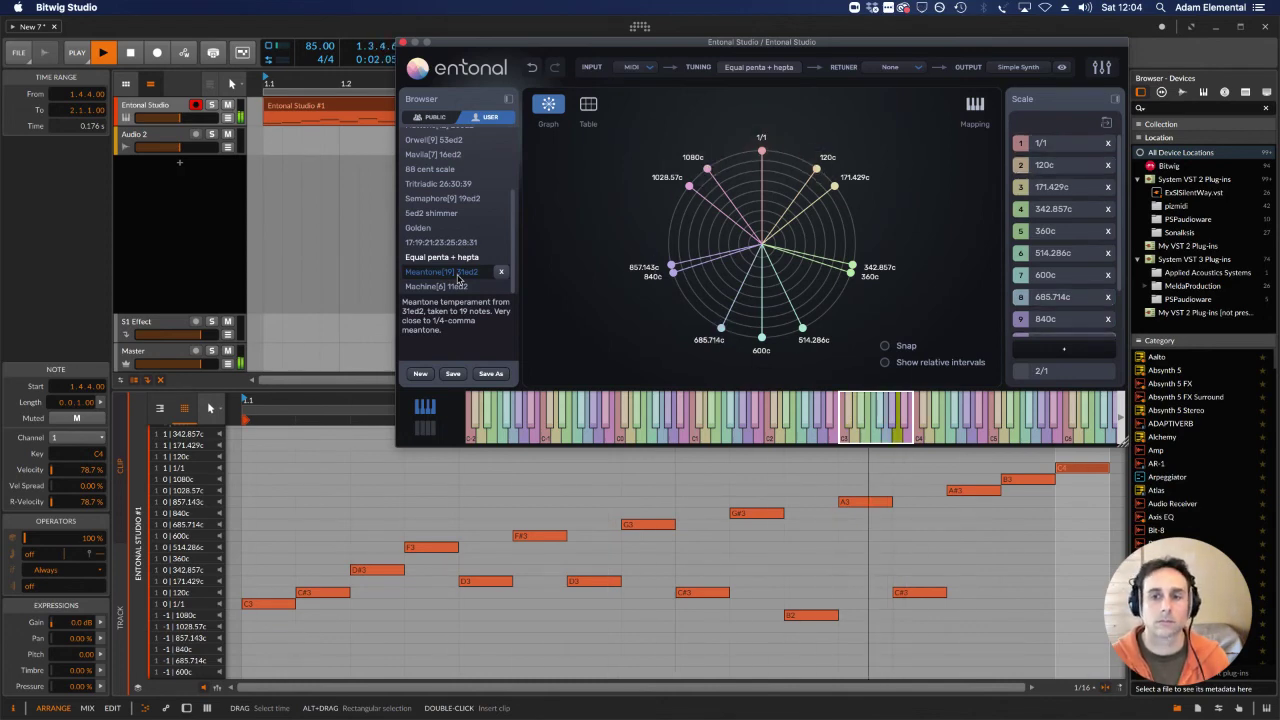
Step: Audition Meantone[19] 31ed2, then load the six-note Machine[6] 11ed2 scale
{"action": "left_click", "coordinate": [440, 272]}
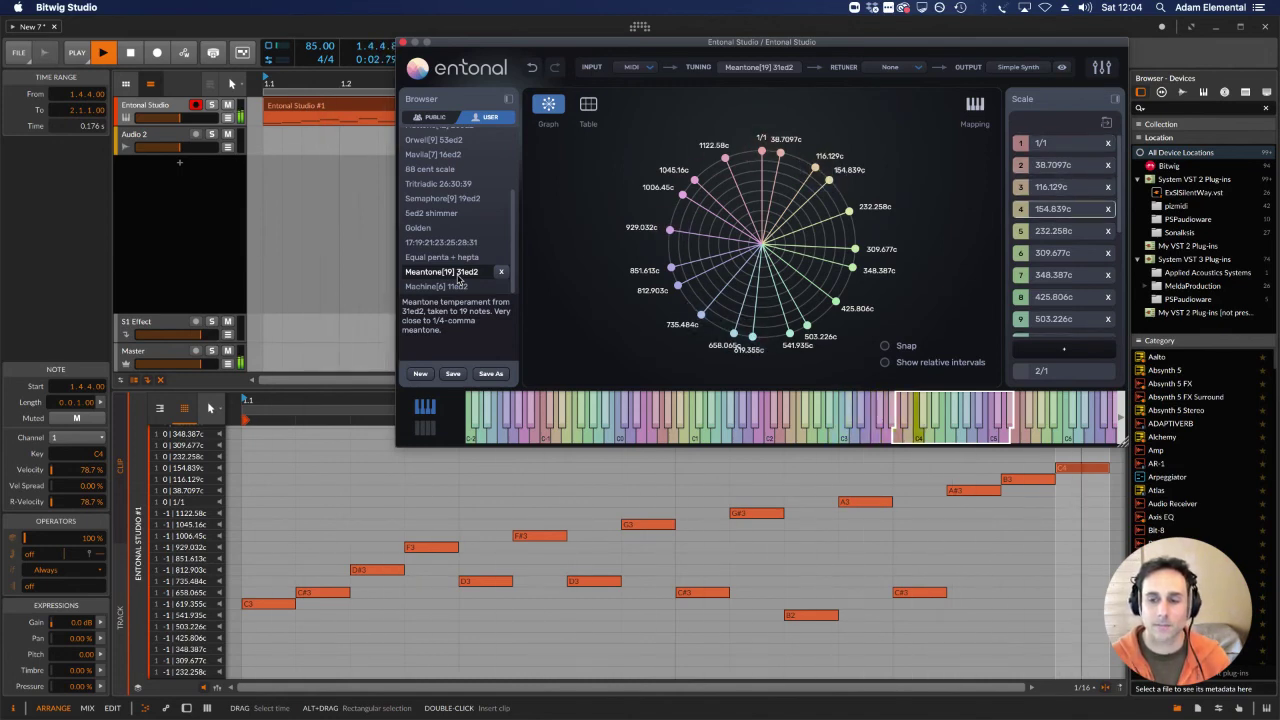
{"action": "mouse_move", "coordinate": [459, 290]}
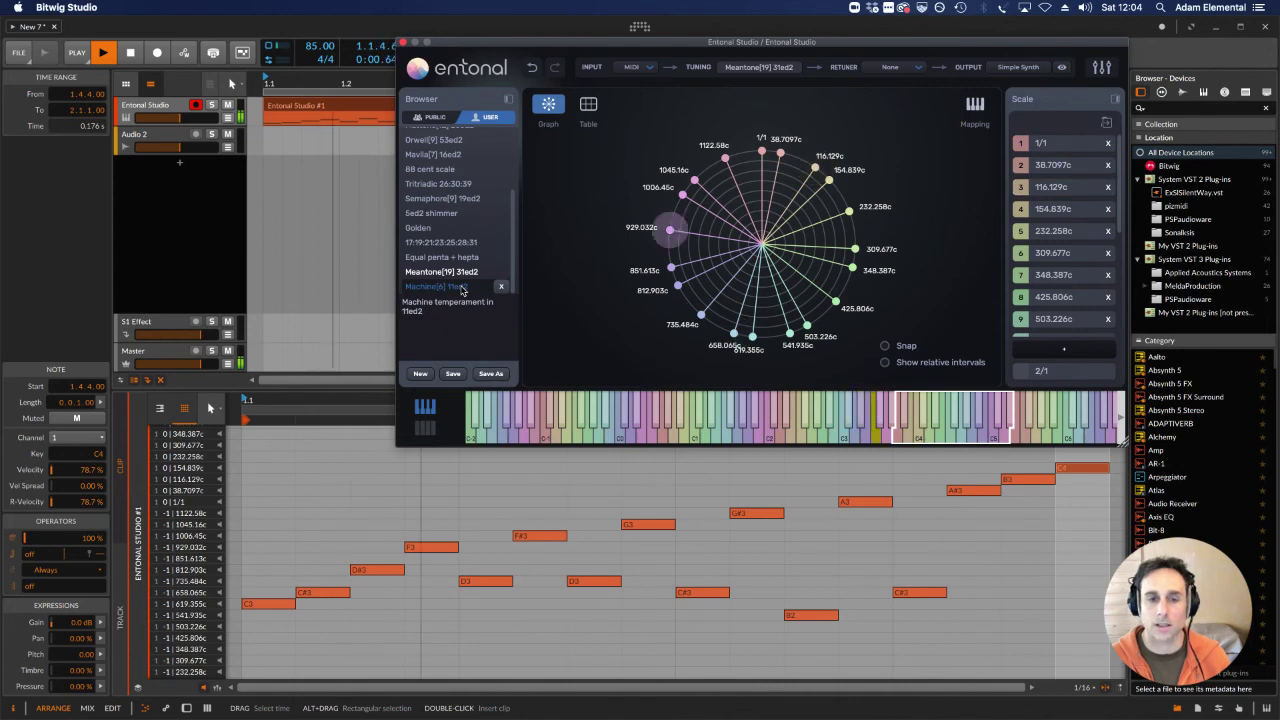
{"action": "left_click", "coordinate": [462, 287]}
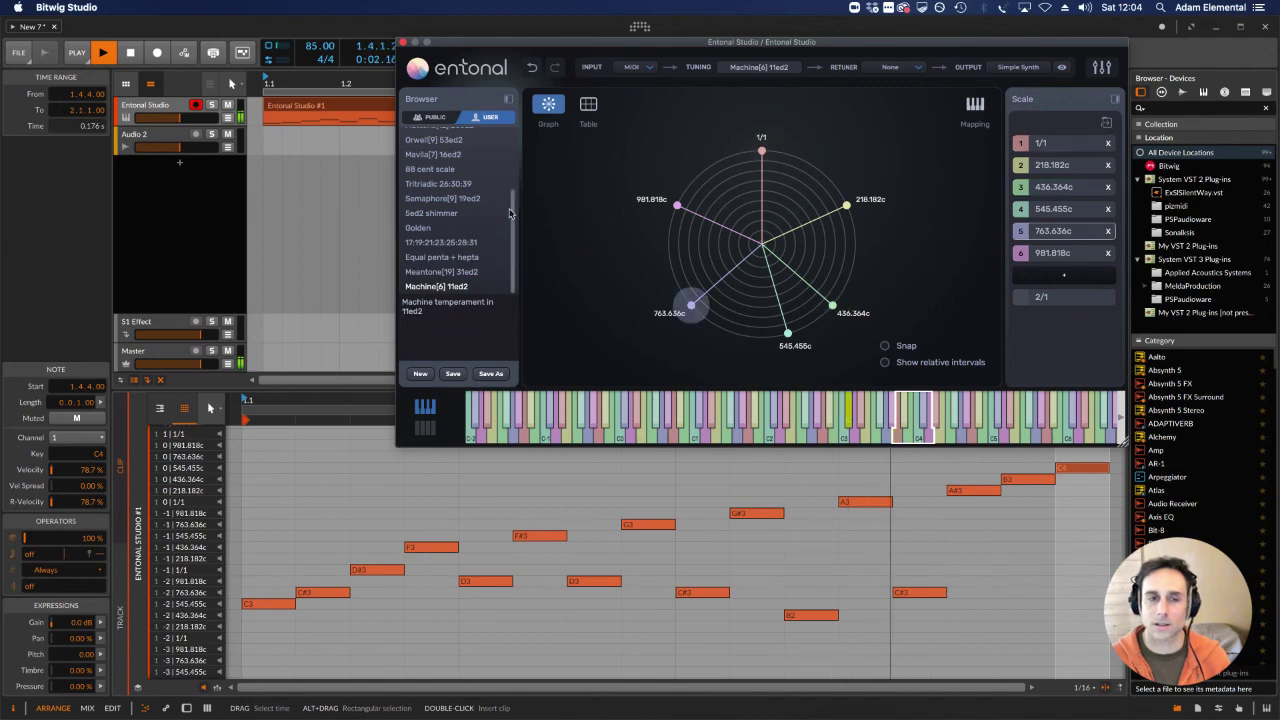
Step: Load the Olympos Pentatonic preset from Entonal's browser, giving ratios 1/1, 16/15, 4/3, 3/2, 8/5
{"action": "mouse_move", "coordinate": [480, 222]}
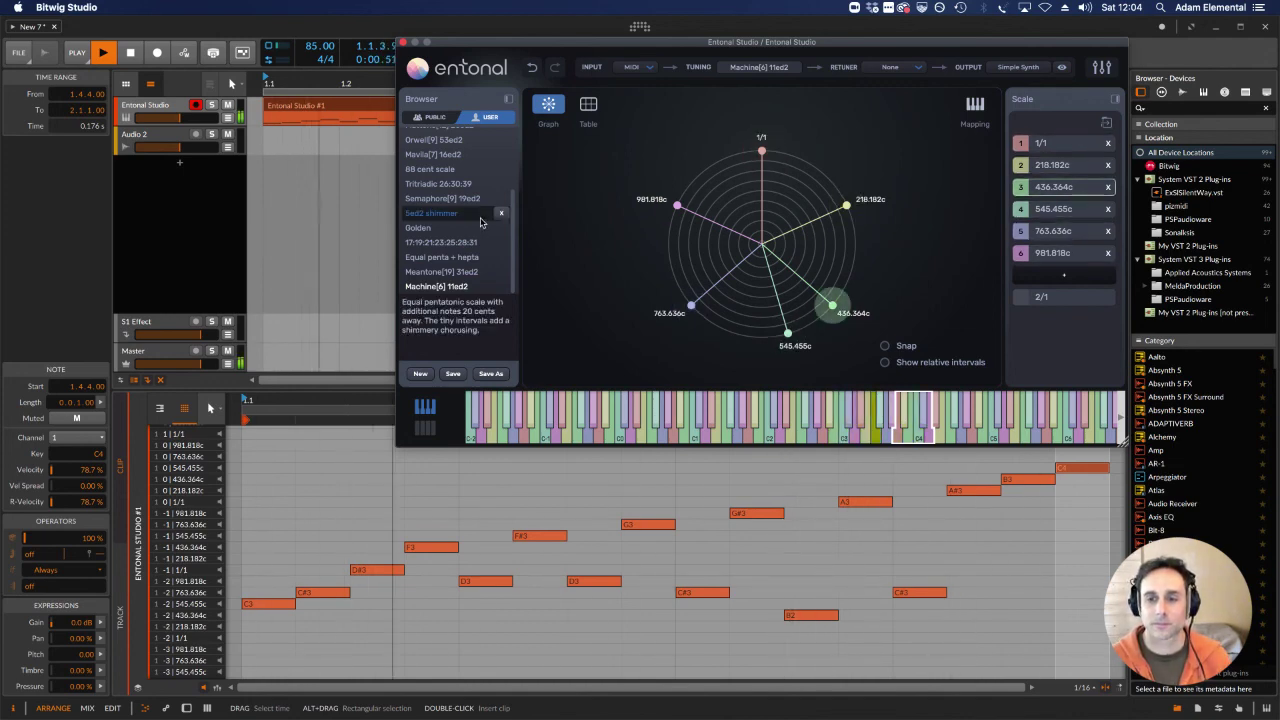
{"action": "scroll", "coordinate": [479, 220], "scroll_direction": "up", "scroll_amount": 3}
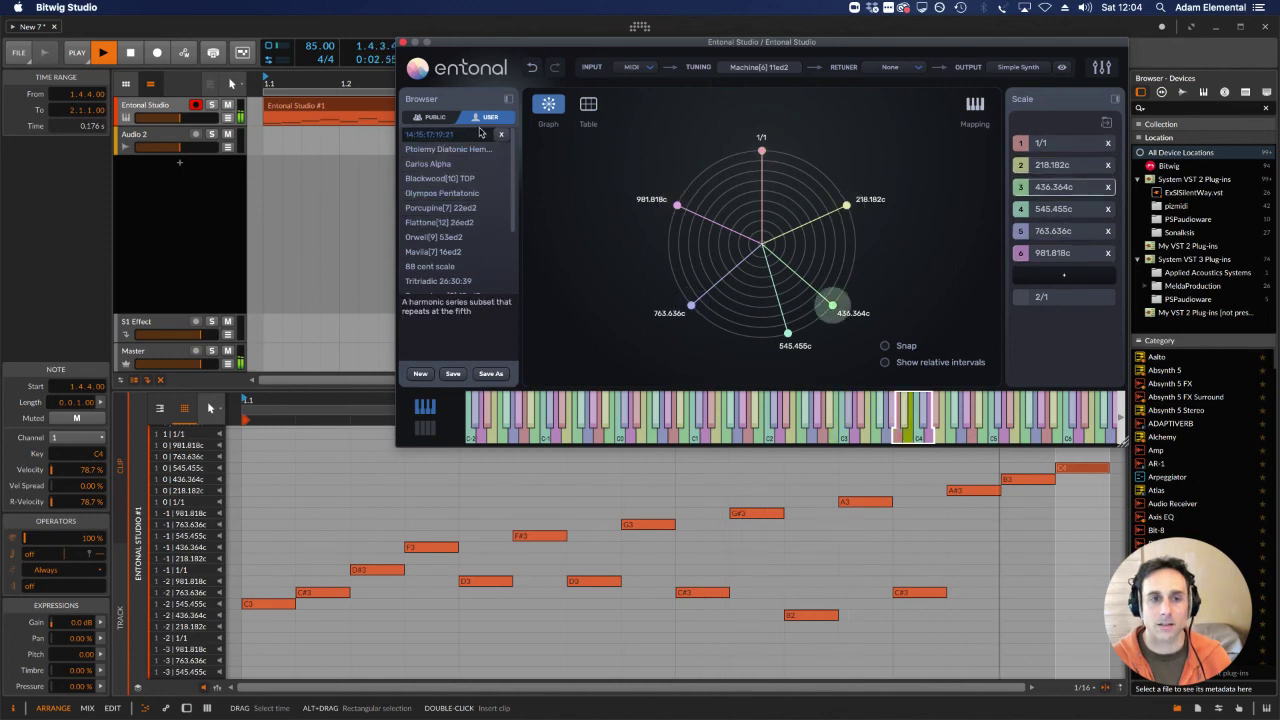
{"action": "mouse_move", "coordinate": [465, 186]}
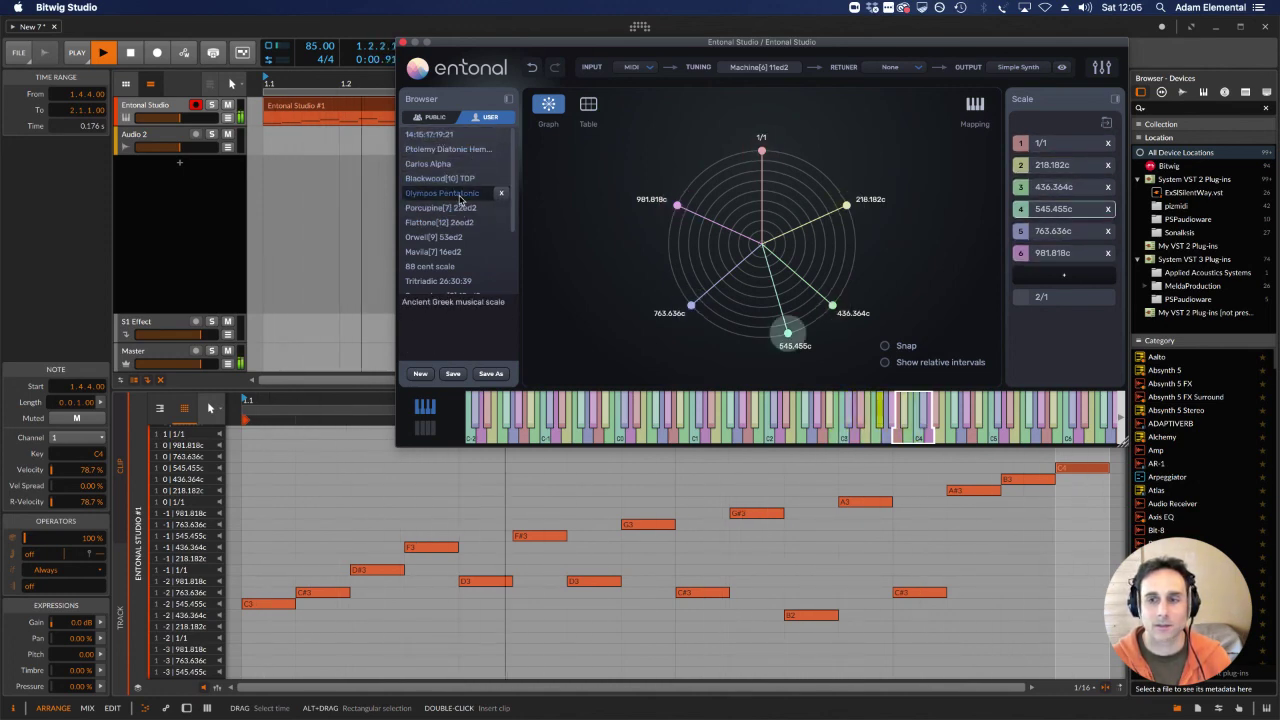
{"action": "left_click", "coordinate": [460, 199]}
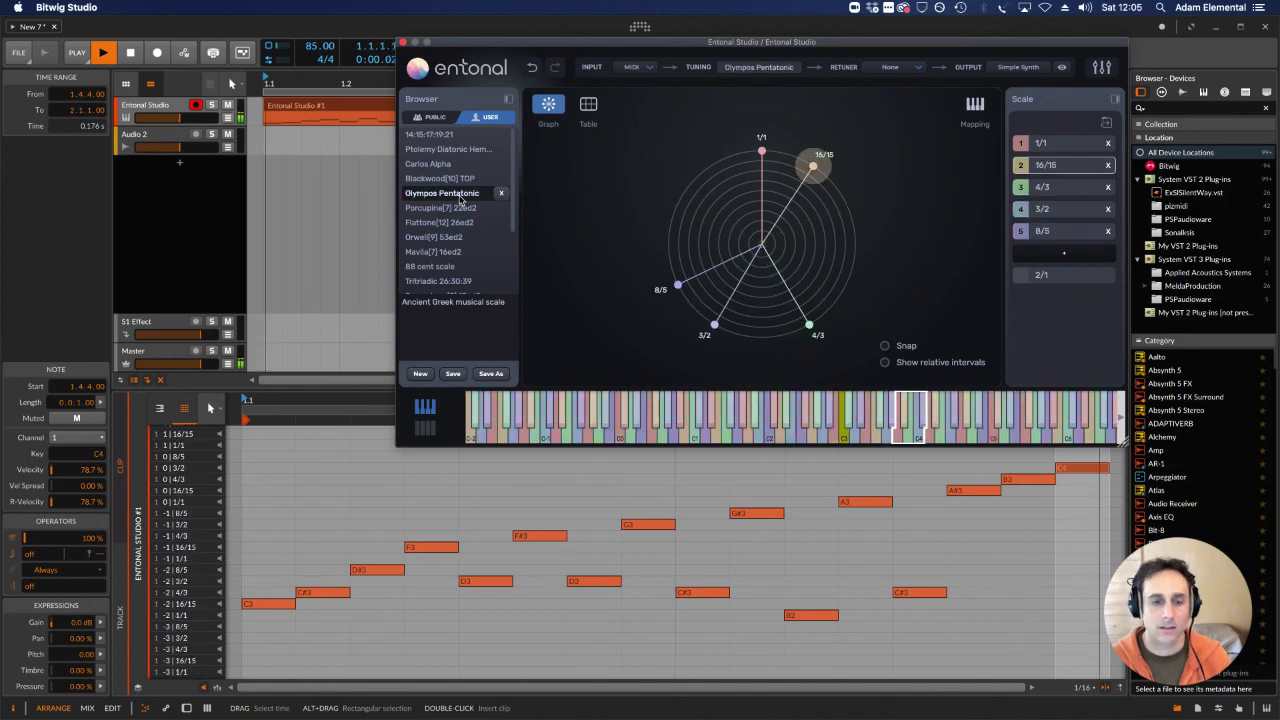